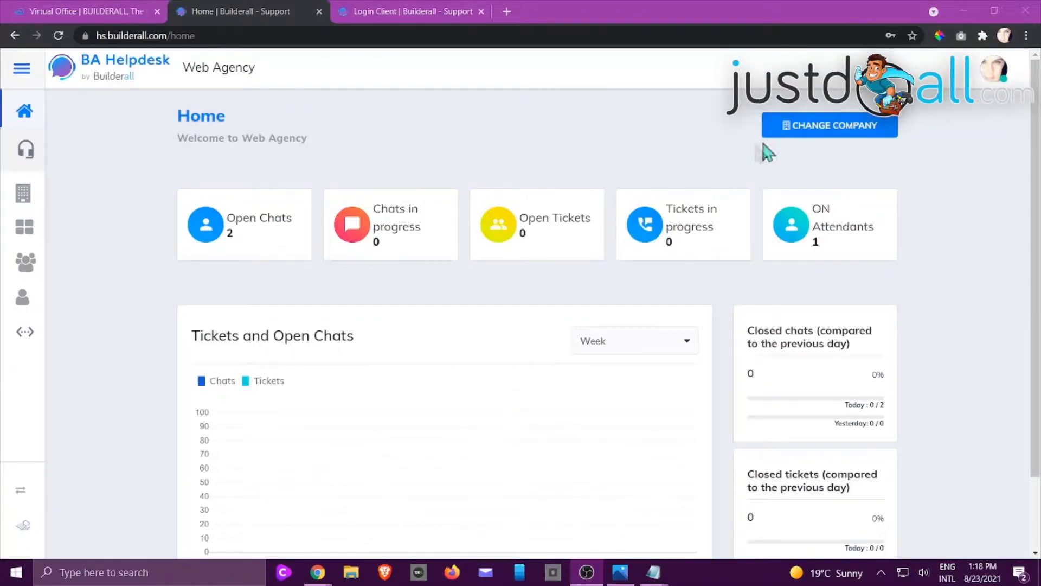
- Return to the company list and open Web Agency's dashboard, keeping its chart period at Week
click(795, 135)
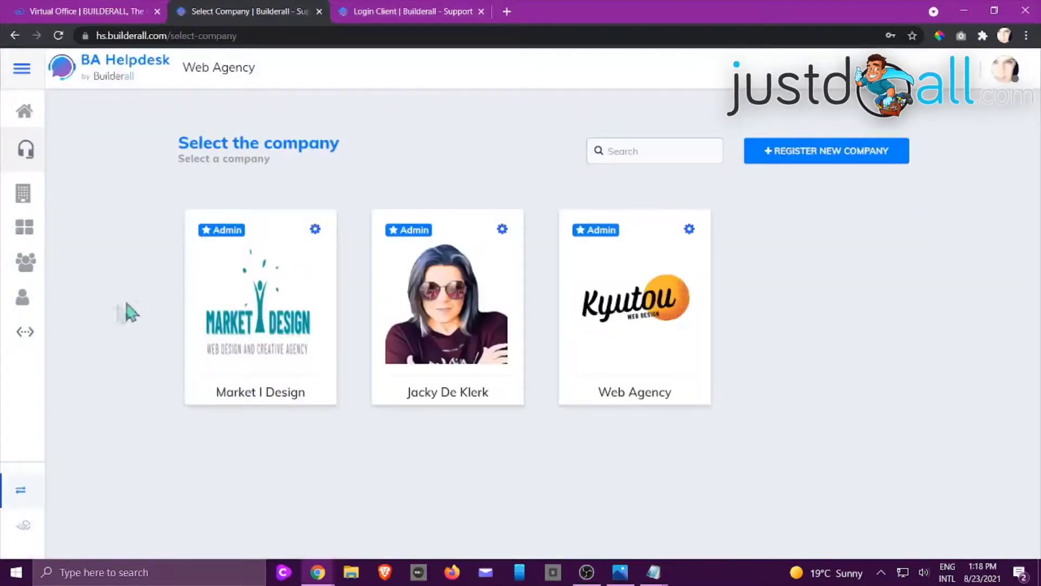
click(628, 315)
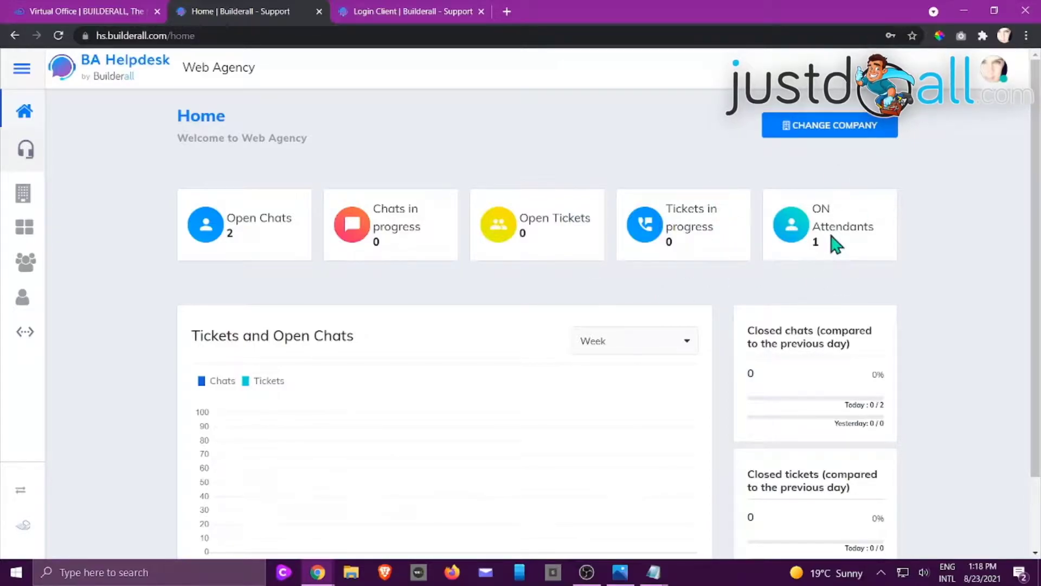
scroll(934, 249, down, 2)
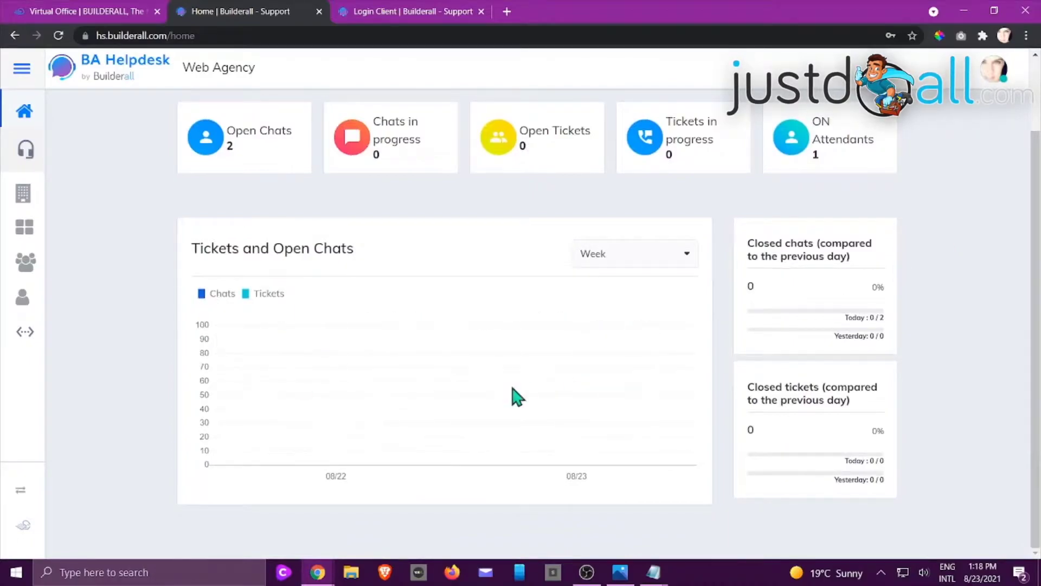
click(690, 260)
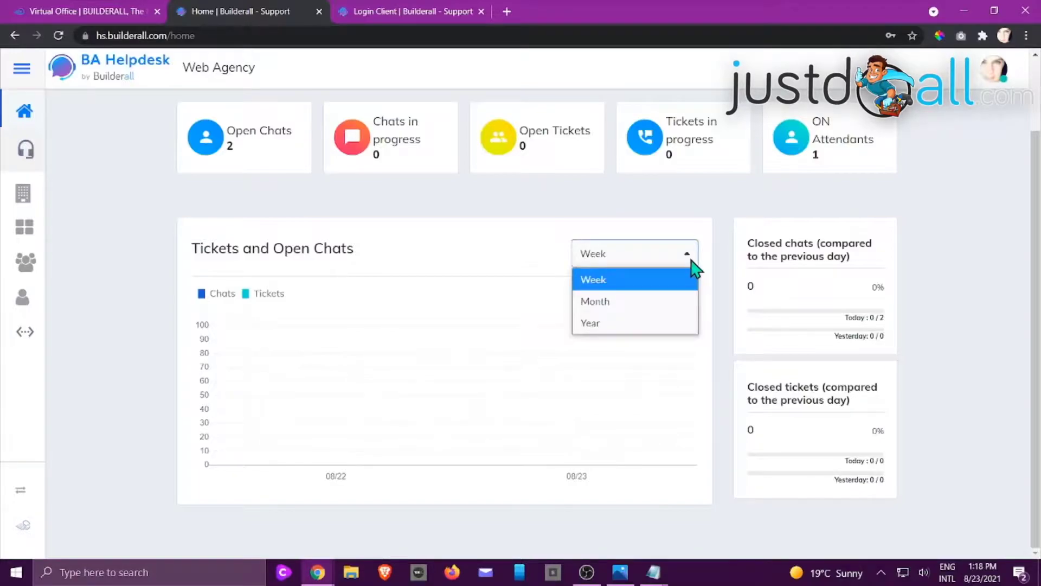
click(692, 262)
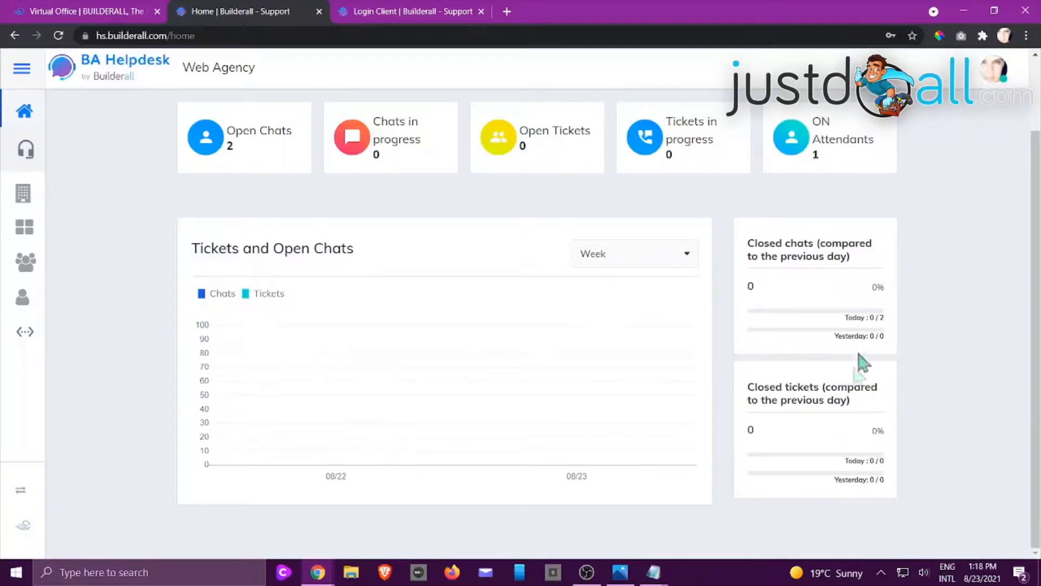
- Open the Full Chat queue listing Sales chats #137 and #138
scroll(853, 337, up, 2)
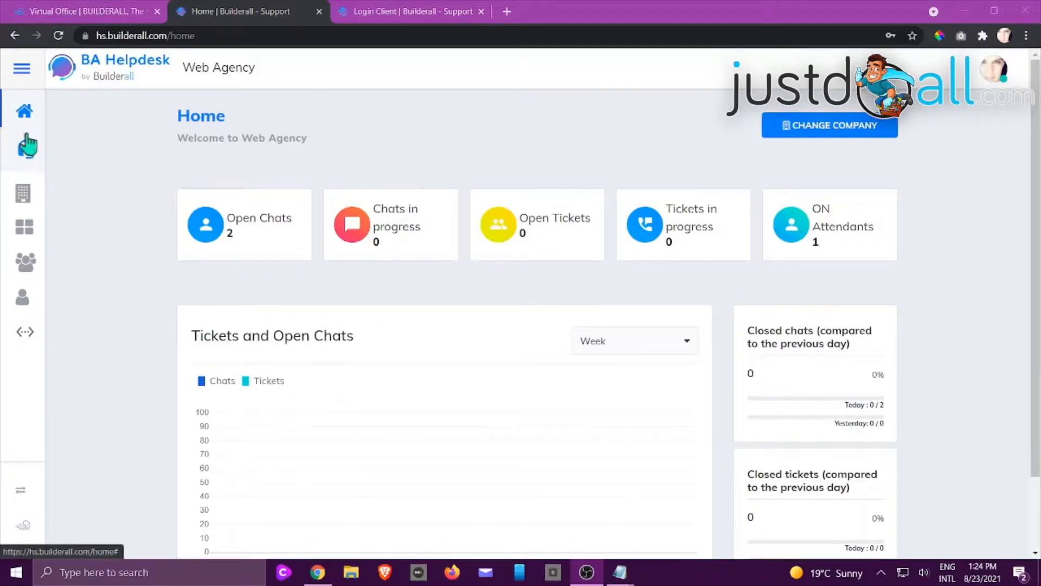
click(27, 161)
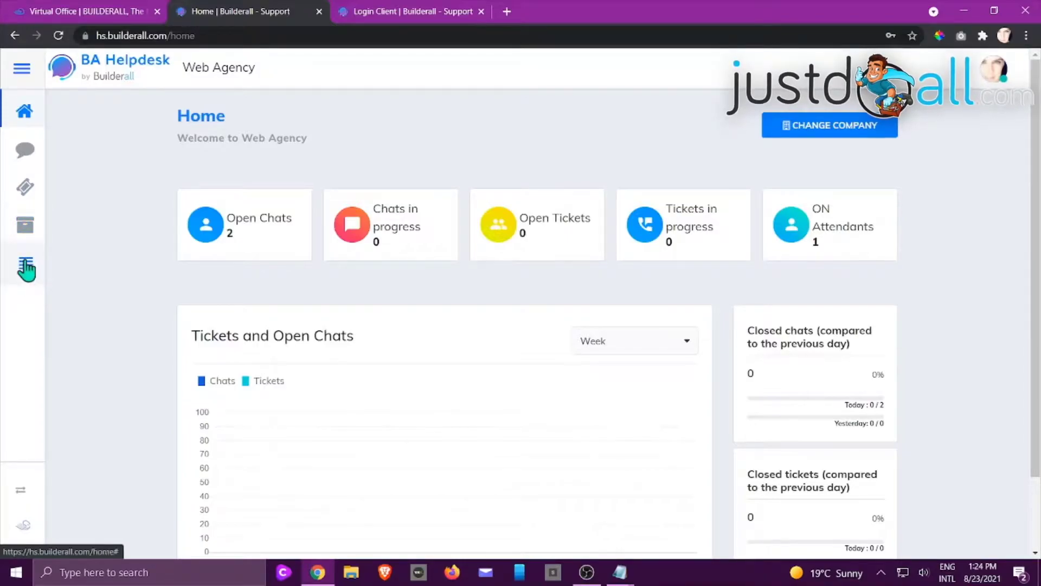
click(25, 150)
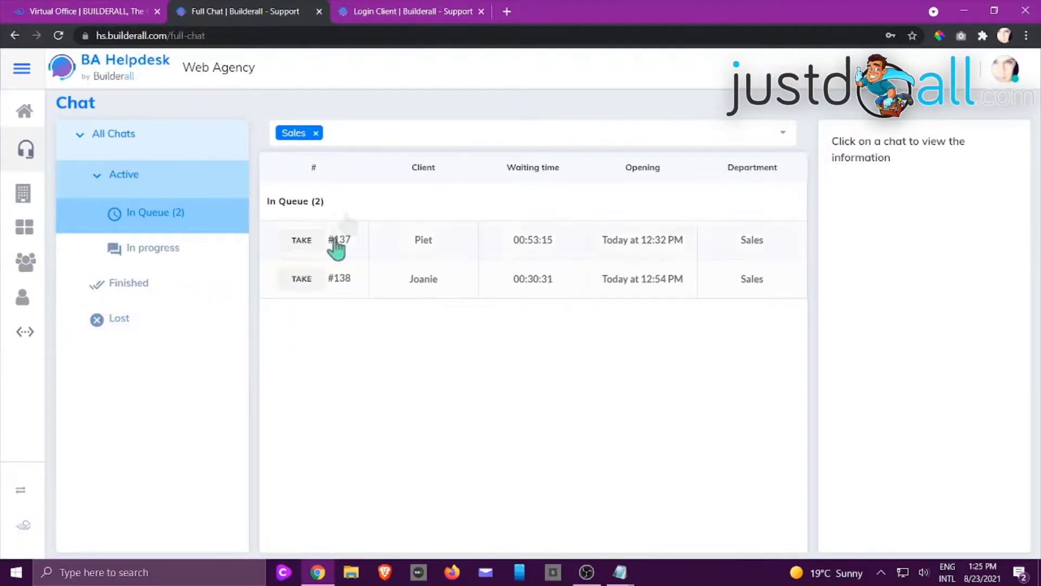
- Keep the queue filtered to Sales and review chat #137's details and customer history
click(428, 136)
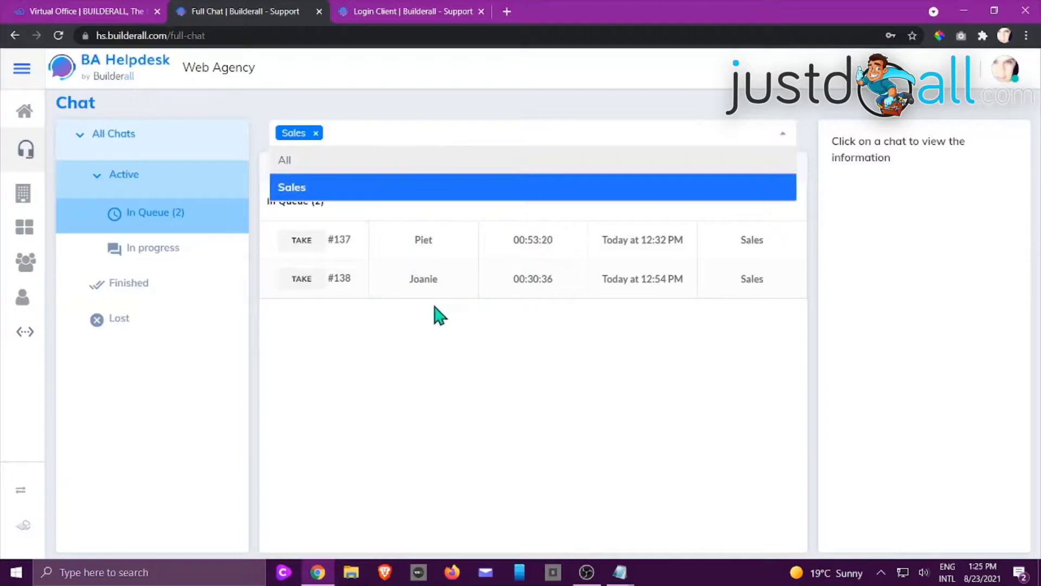
click(398, 353)
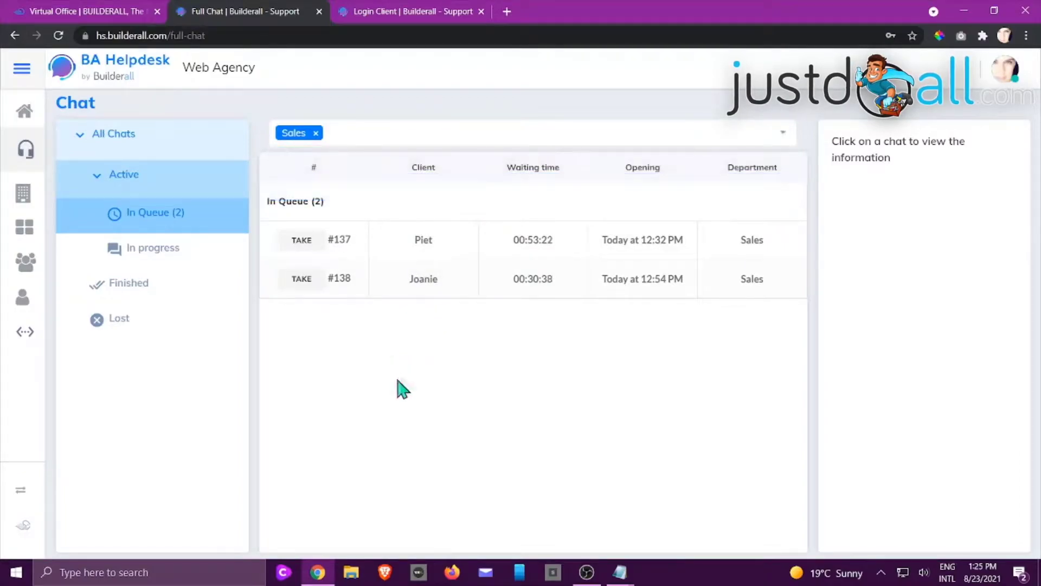
click(541, 250)
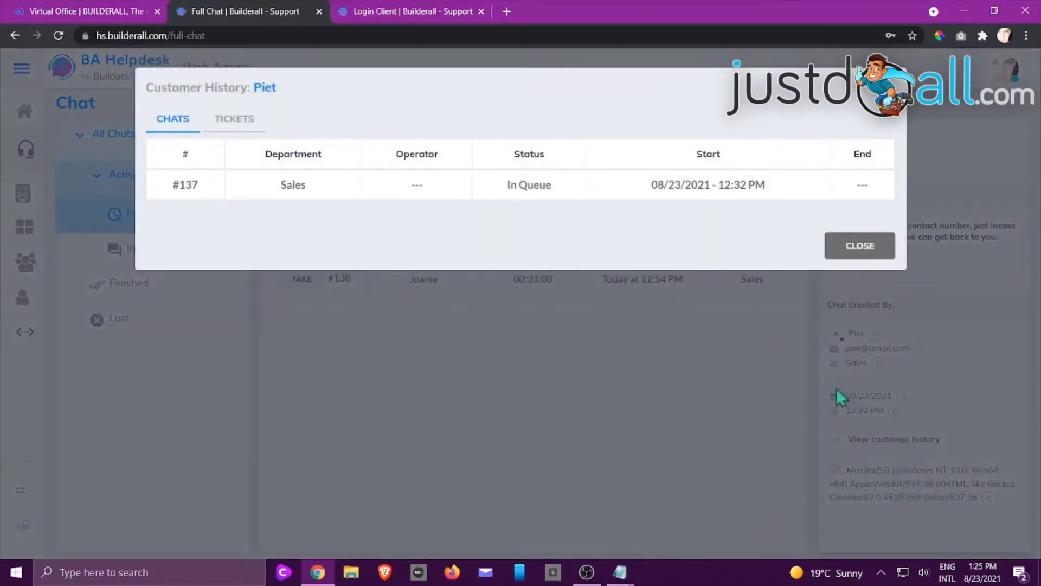
click(521, 192)
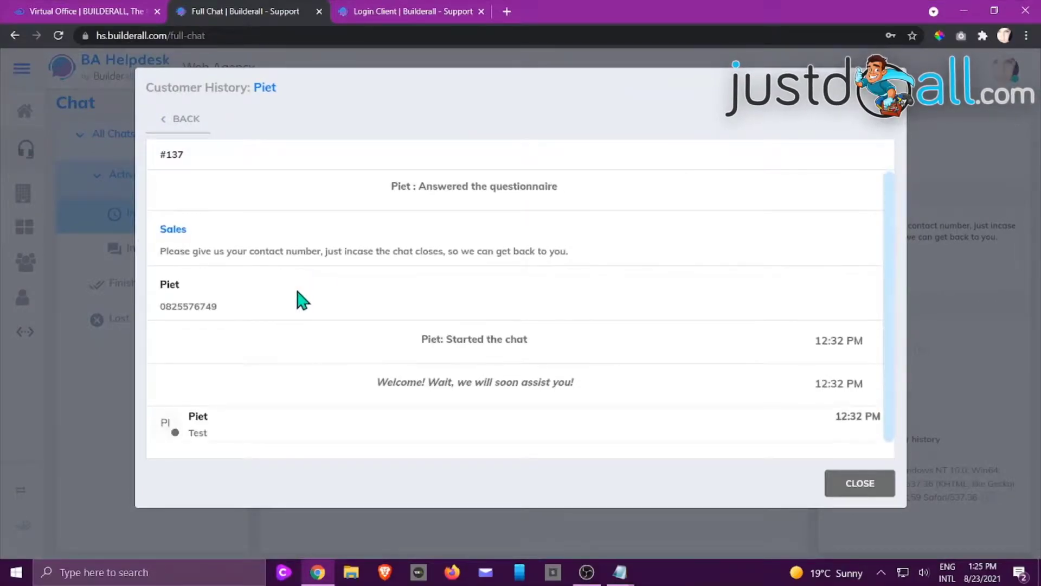
click(847, 488)
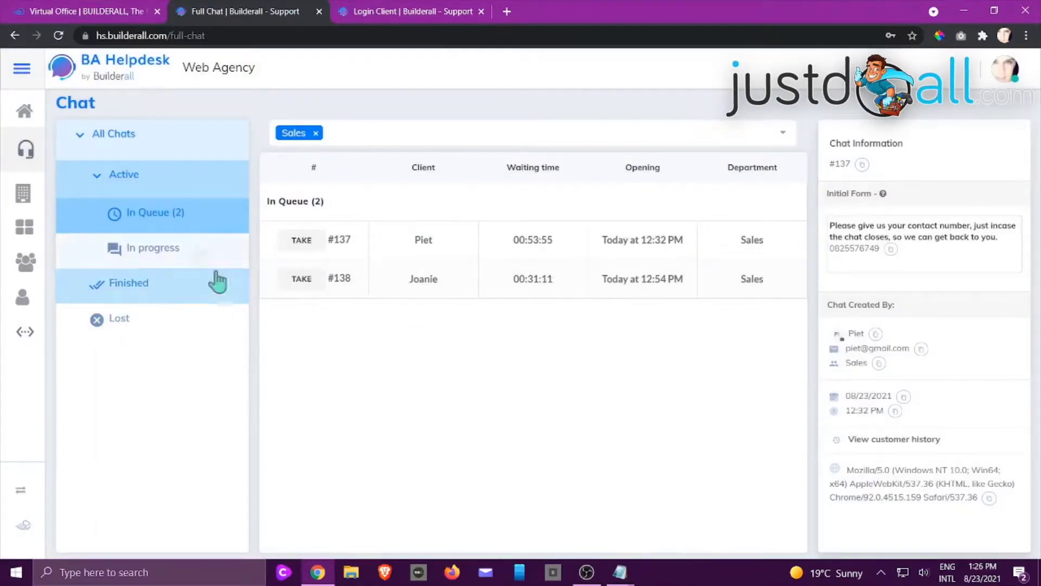
- Go to Tickets, then to the Ticket / Chat Filtering page with all filters at All
mouse_move(27, 156)
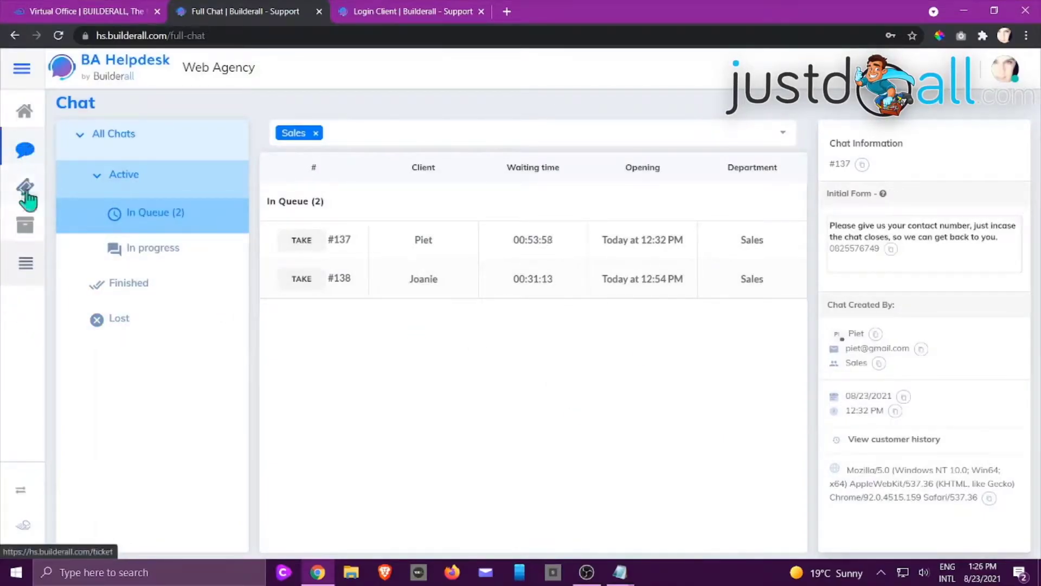
click(30, 190)
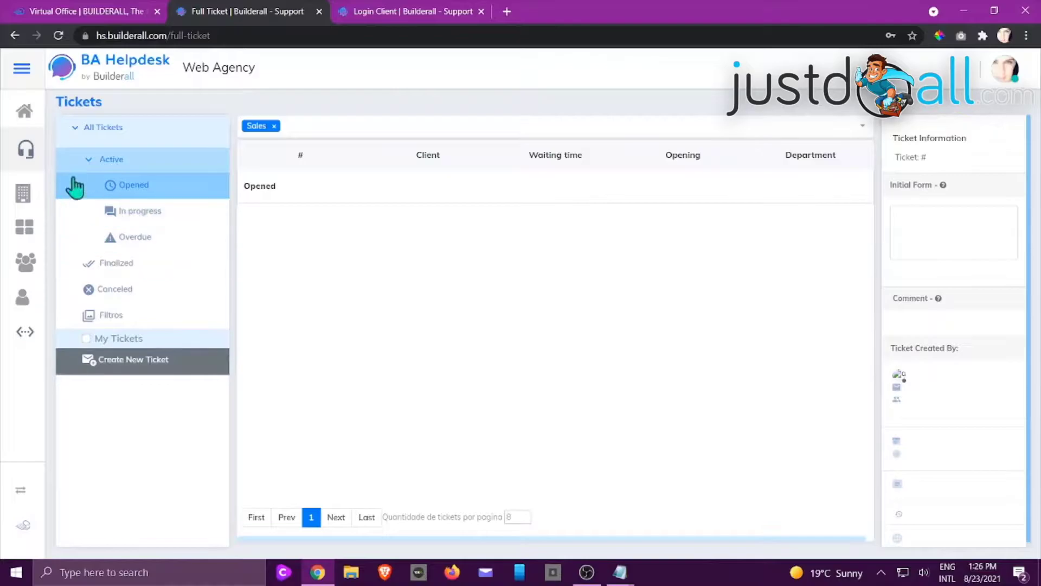
mouse_move(25, 154)
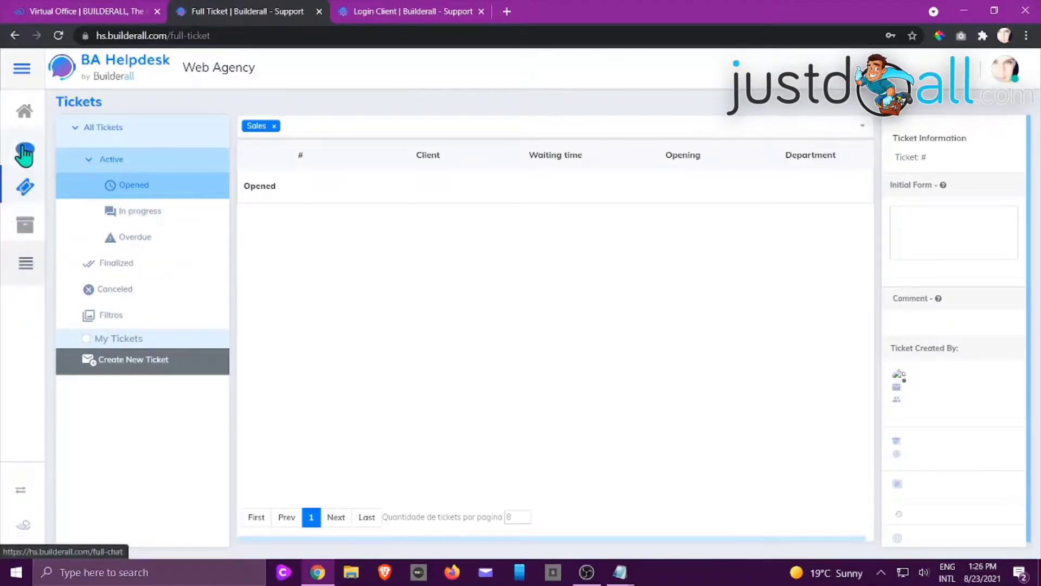
click(25, 228)
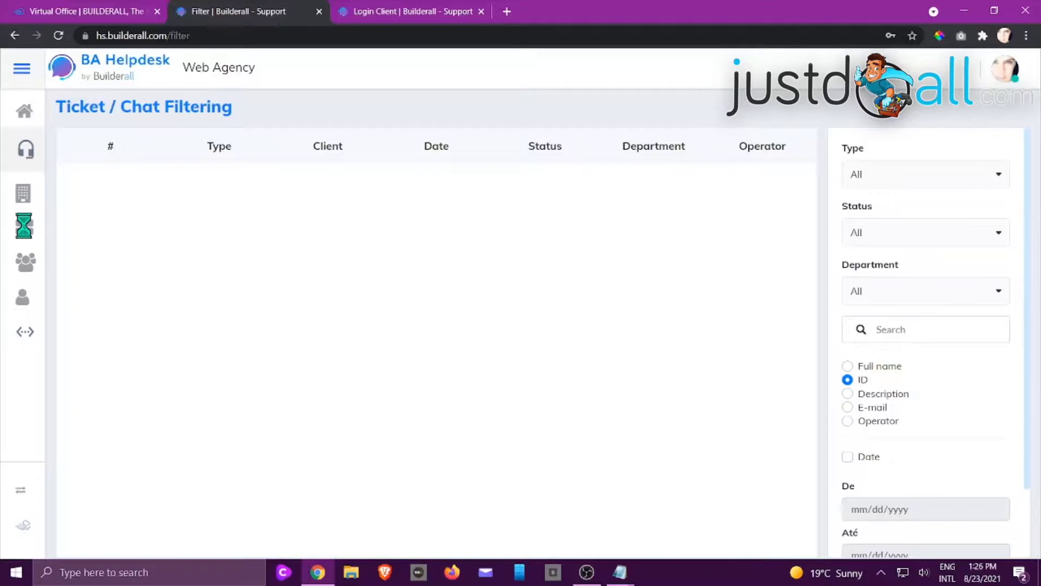
- Filter results to type Chat and status In progress, keeping Department at All
click(935, 176)
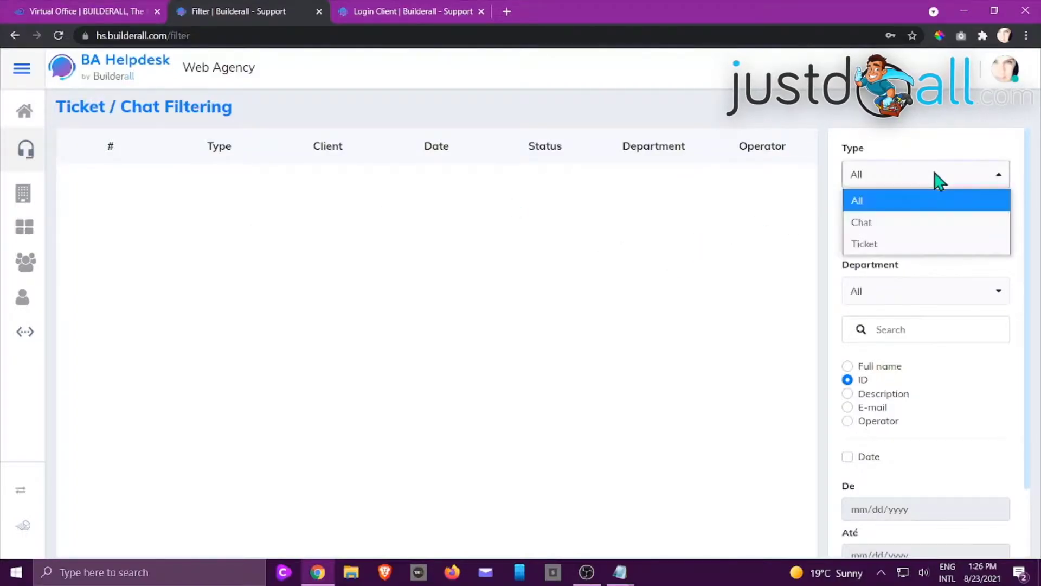
click(879, 224)
click(974, 242)
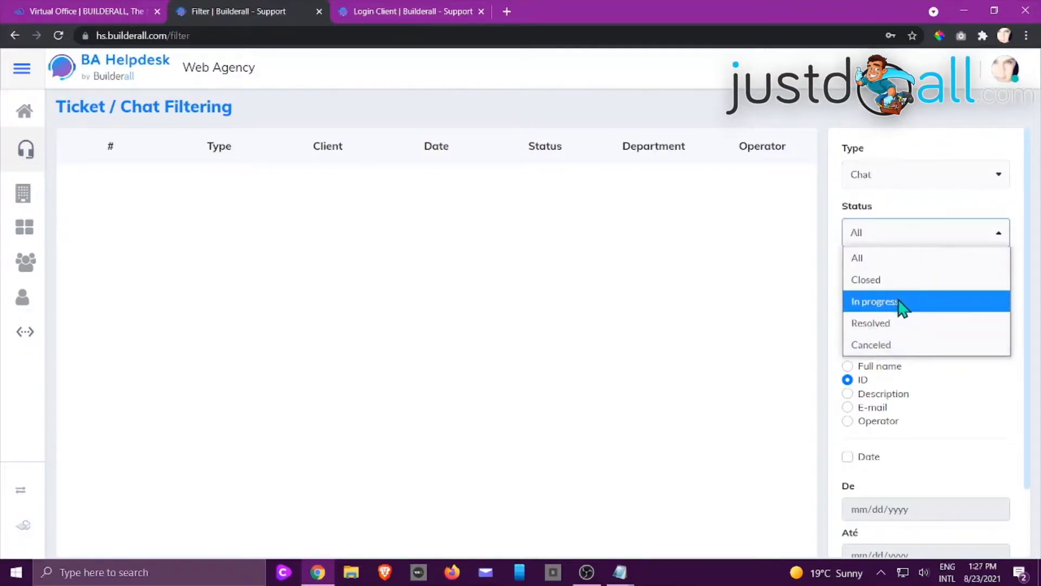
click(900, 301)
click(895, 299)
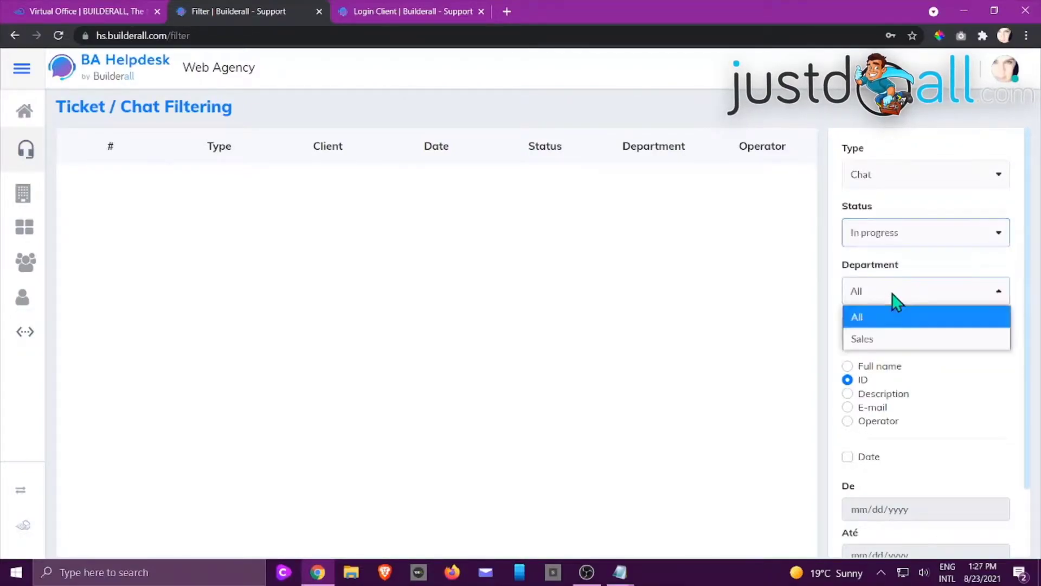
click(774, 354)
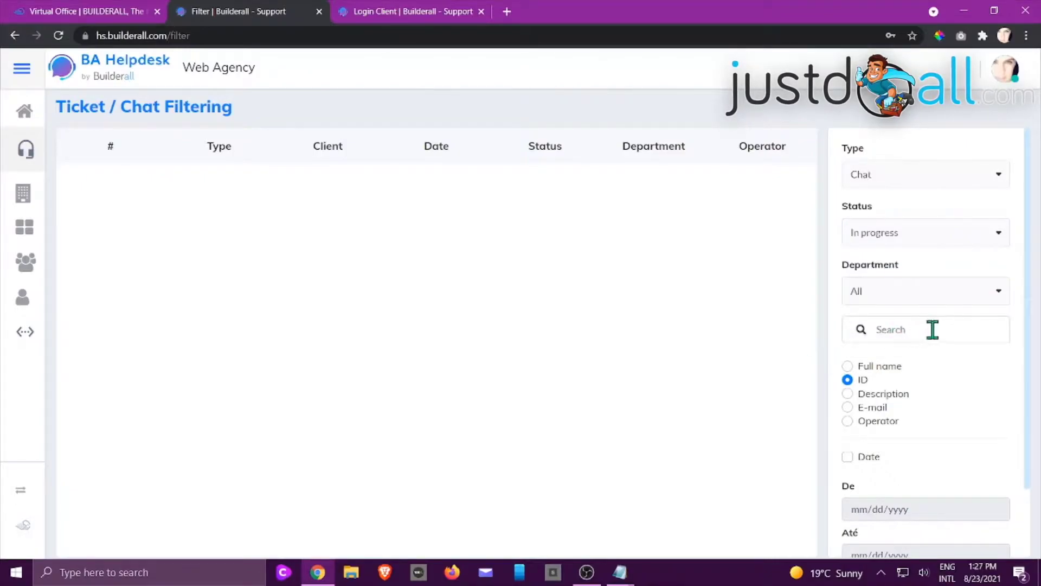
scroll(936, 407, down, 1)
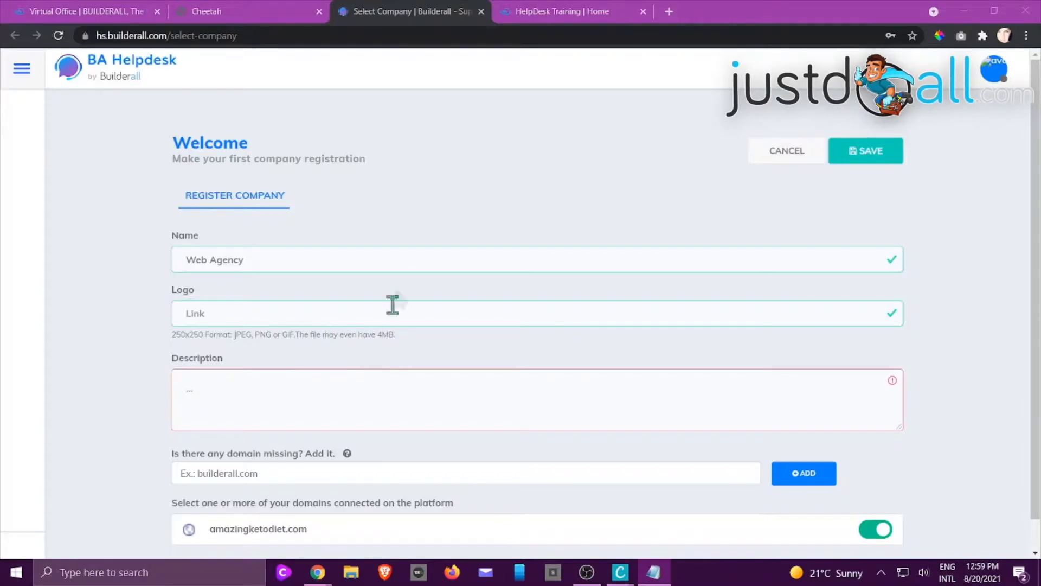
- Copy the Kyutou logo's image address and paste it into the company Logo field
click(529, 8)
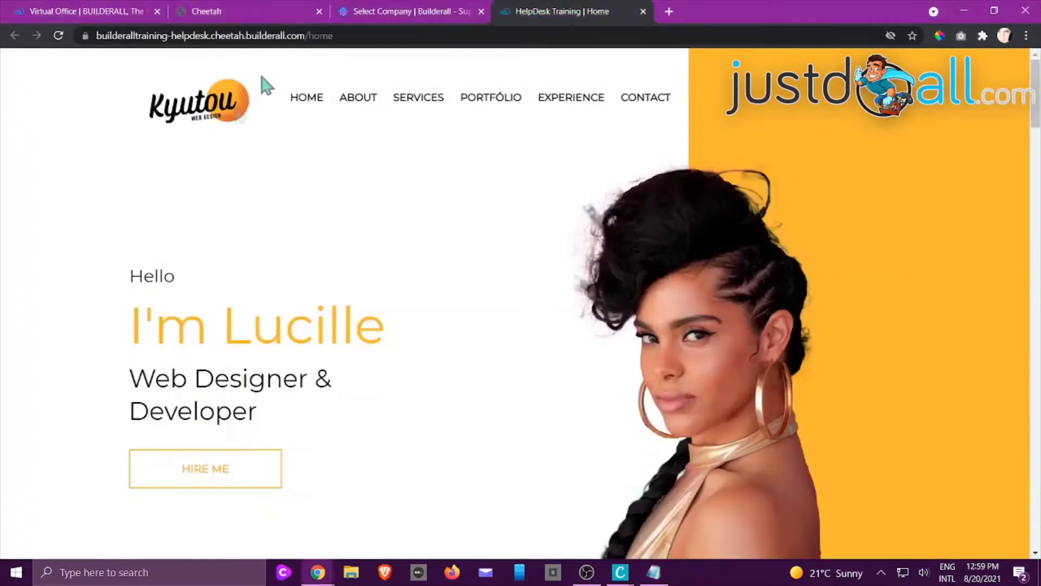
right_click(231, 115)
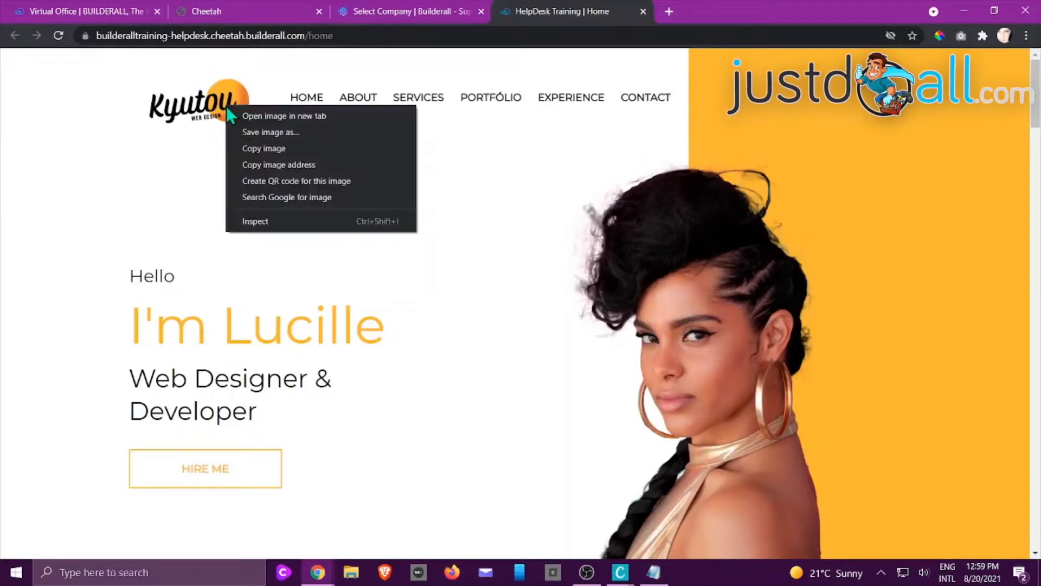
click(301, 166)
click(360, 15)
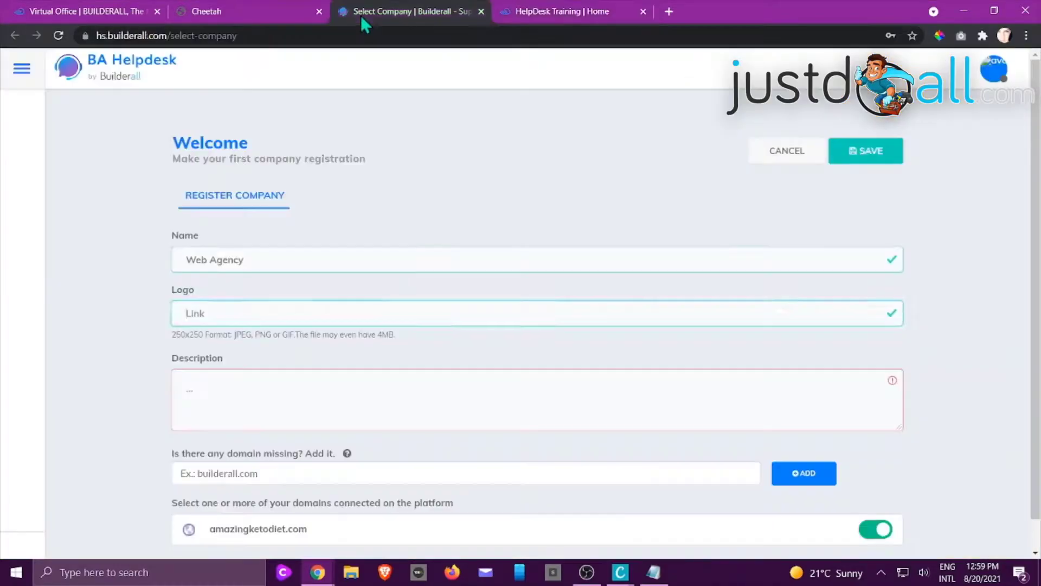
right_click(239, 316)
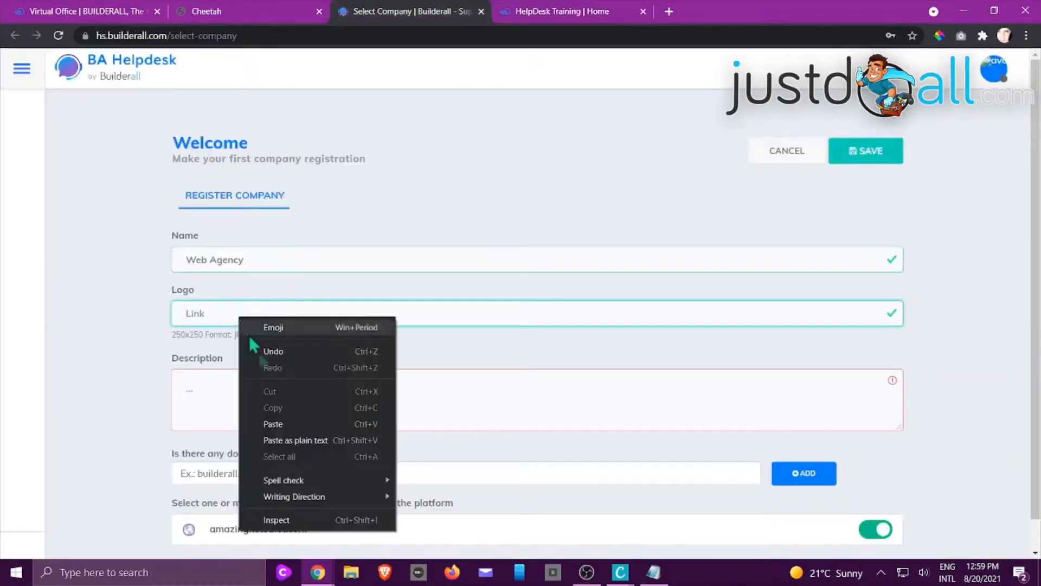
click(278, 423)
scroll(279, 421, down, 1)
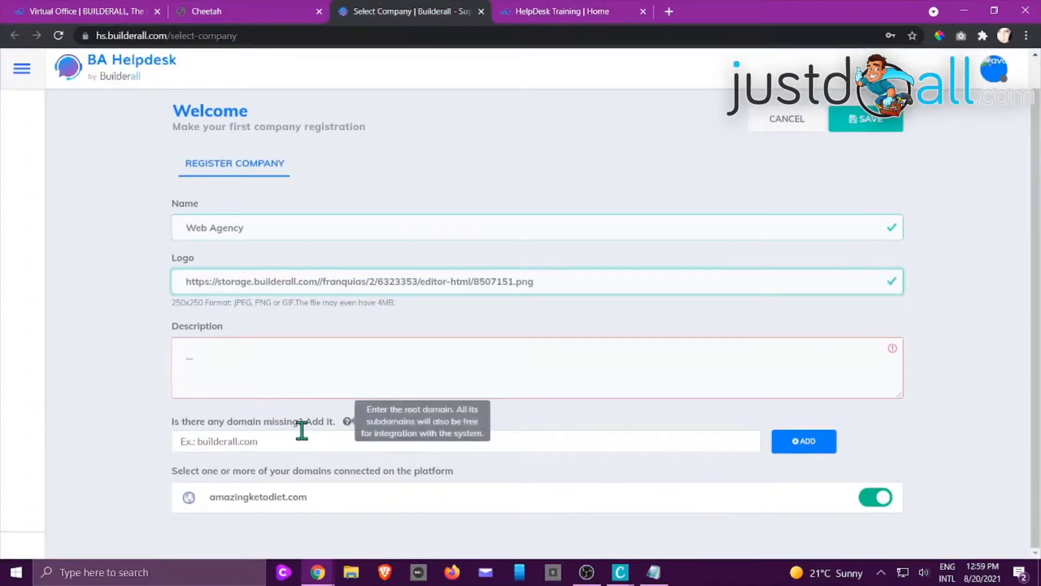
- Start the company description, then add the HelpDesk Training site address as a company domain
click(274, 353)
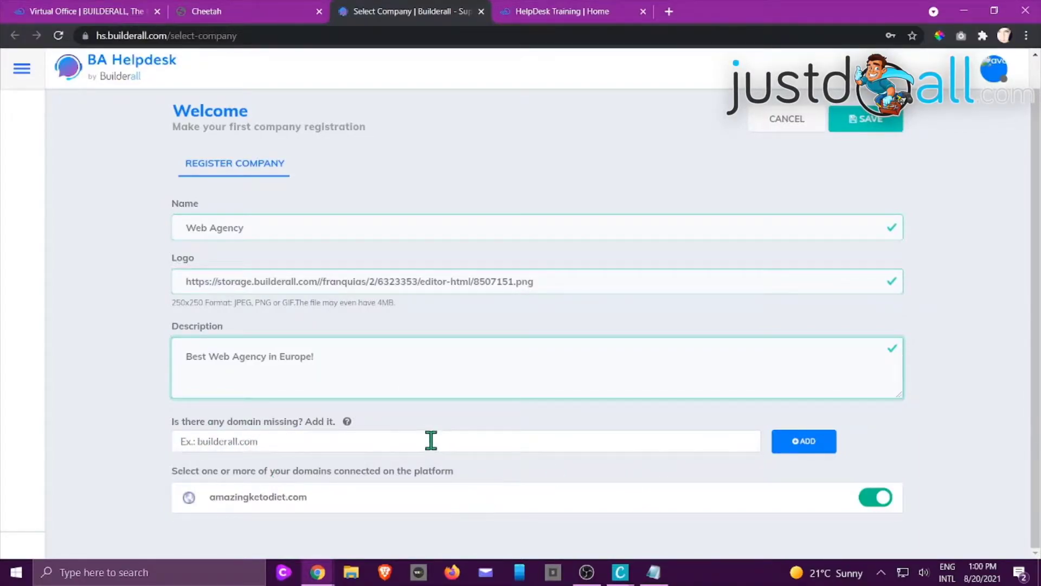
click(553, 12)
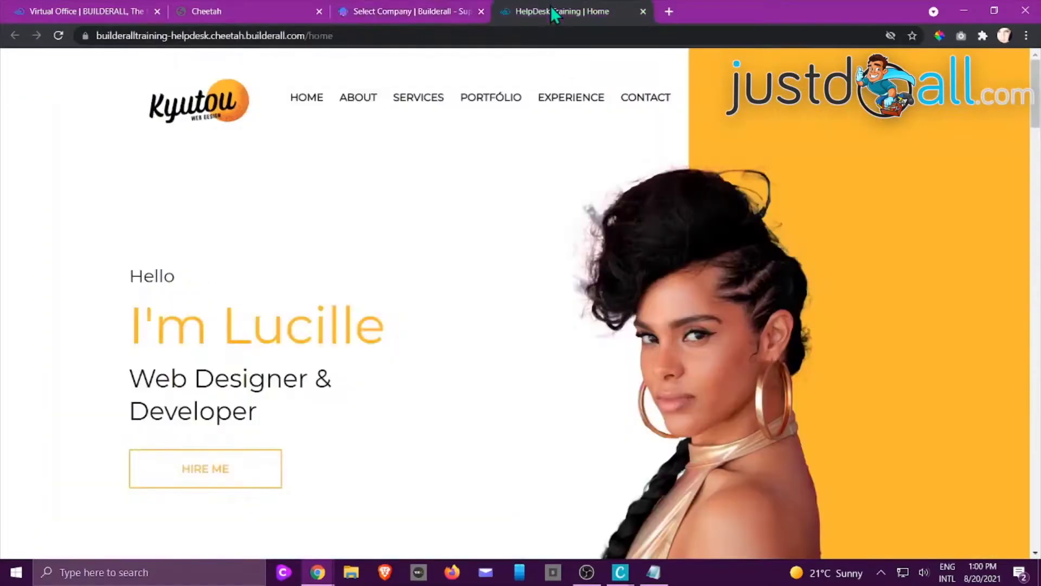
click(382, 34)
right_click(322, 36)
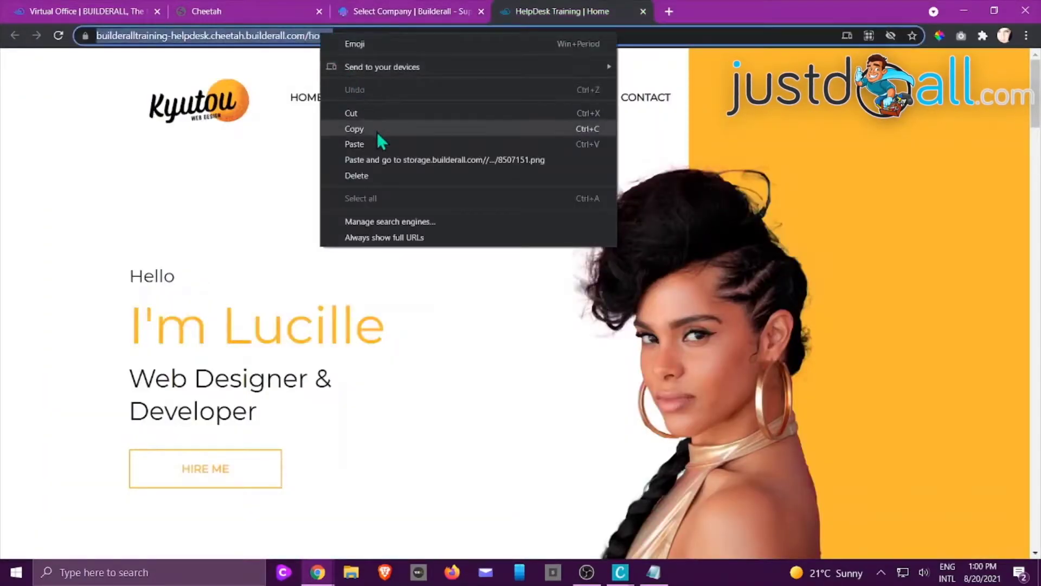
click(377, 132)
click(391, 14)
click(273, 443)
key(ctrl+v)
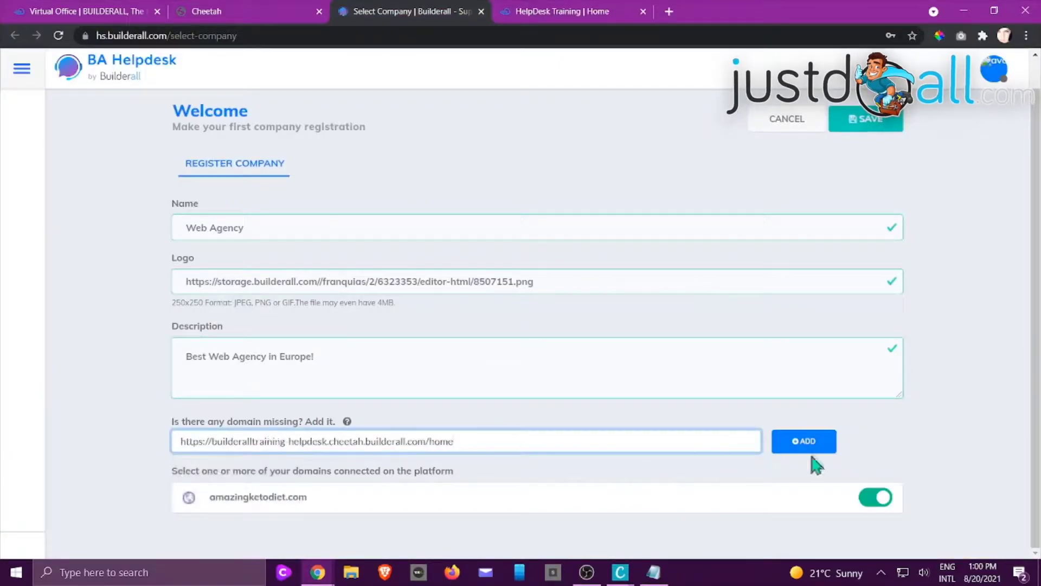
click(812, 448)
- Disable the amazingketodiet.com domain, save the company, and copy its embed script
scroll(901, 423, down, 1)
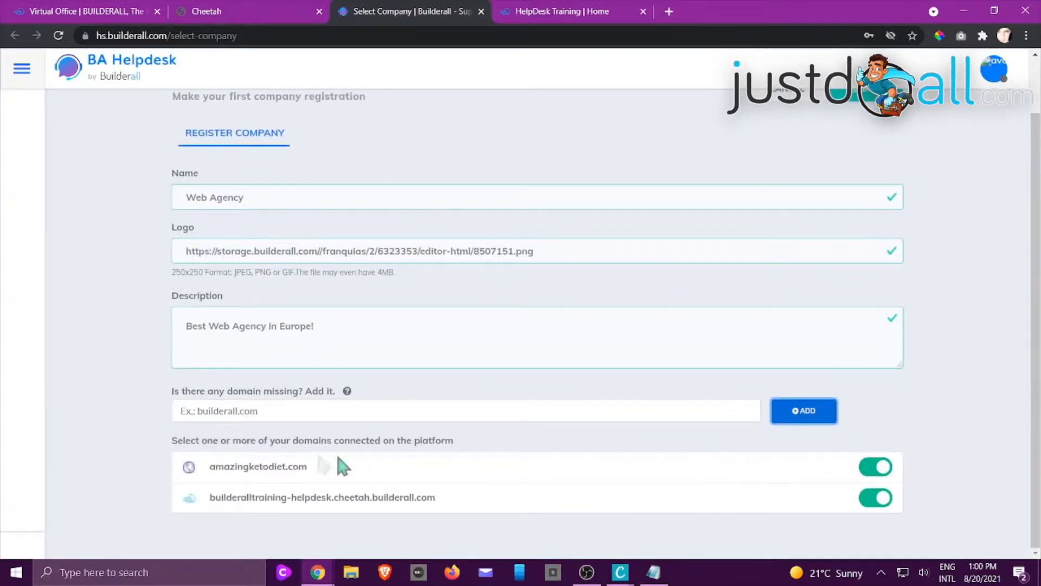
click(877, 471)
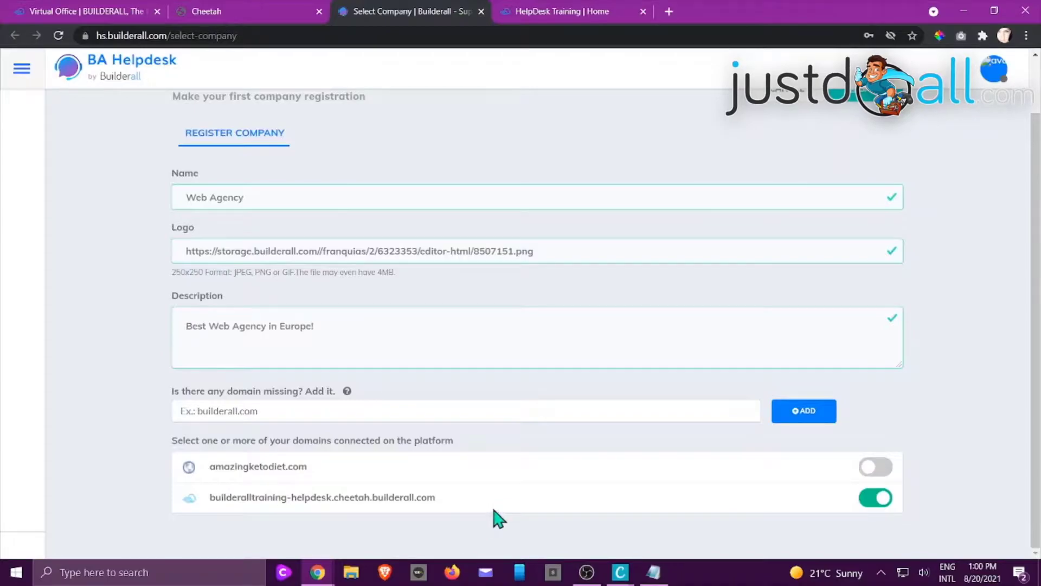
scroll(541, 509, up, 2)
click(867, 160)
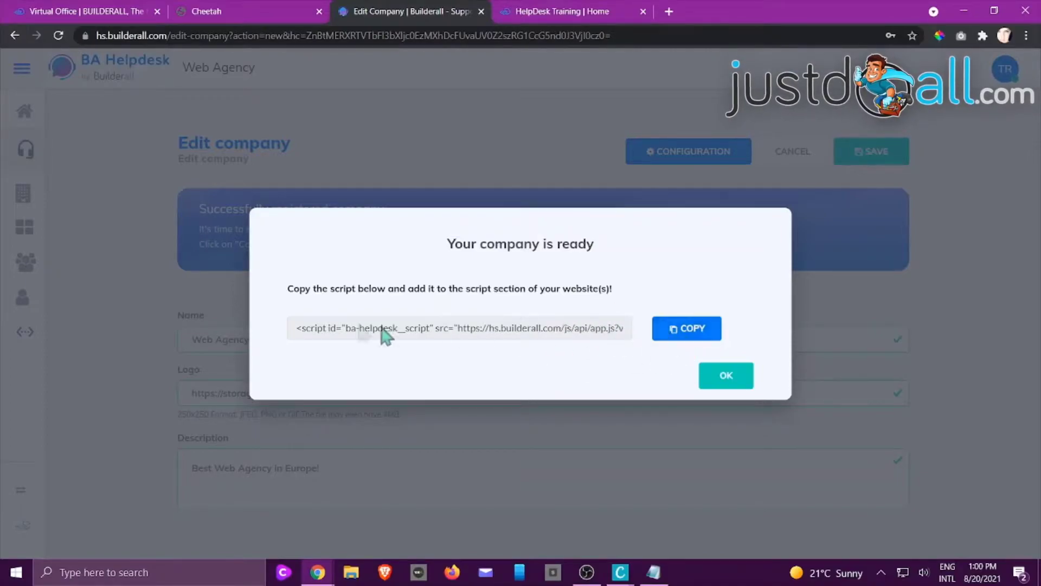
click(704, 344)
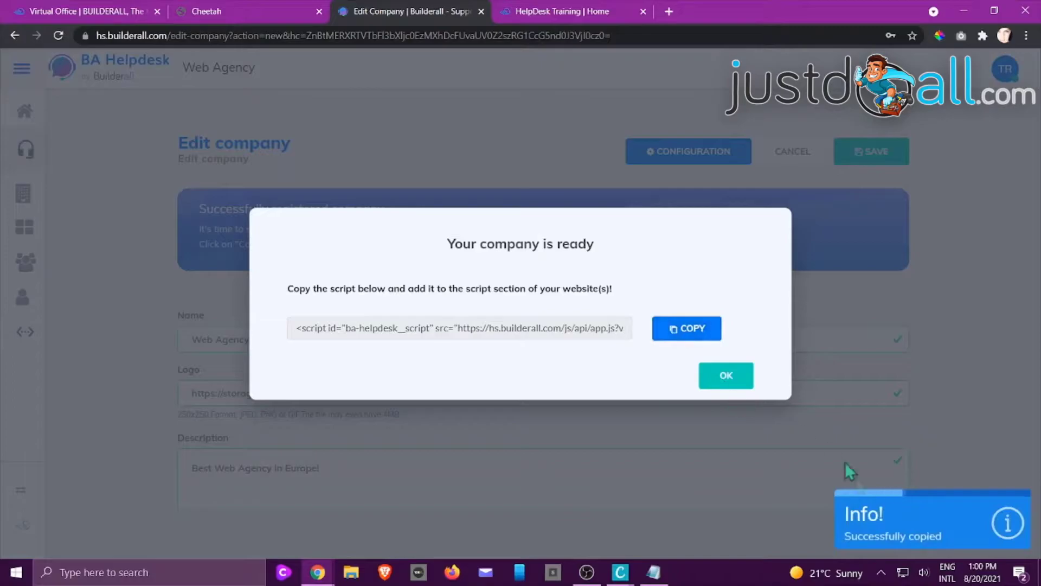
click(577, 13)
click(205, 12)
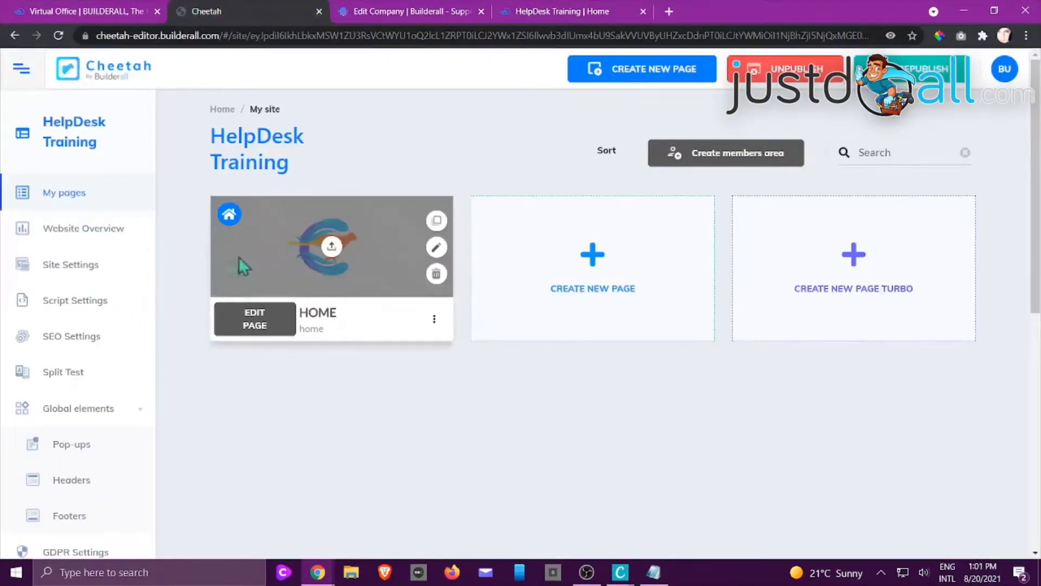
- Paste the helpdesk script into the site's Script Settings, save, and republish the site
click(76, 301)
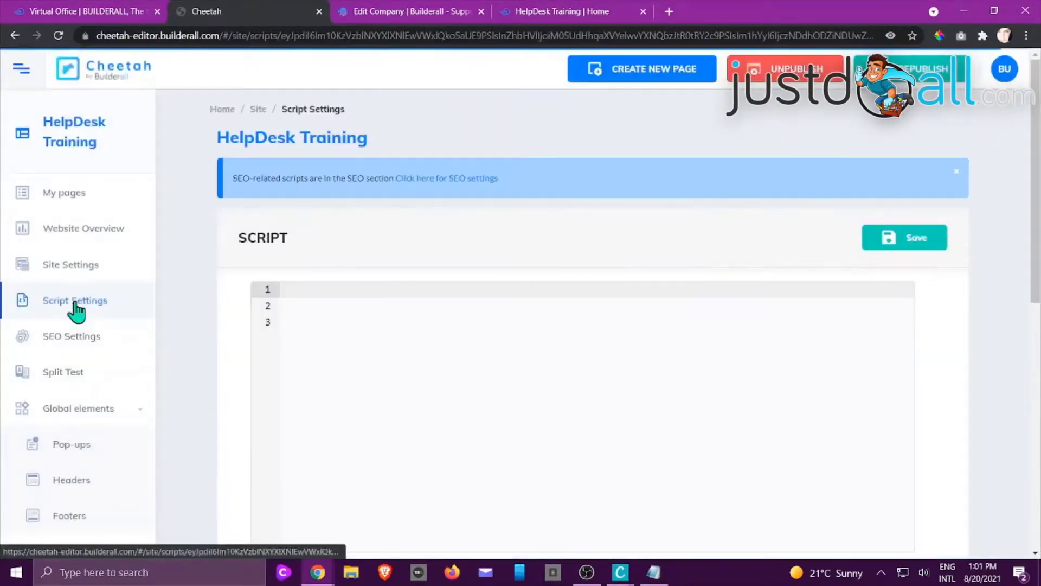
click(294, 289)
key(ctrl+v)
click(922, 239)
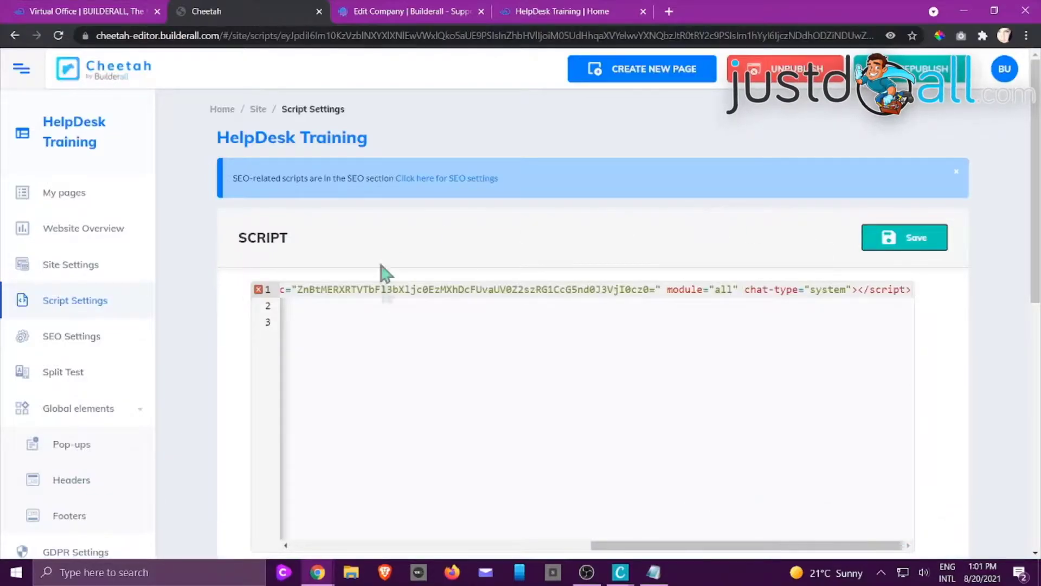
click(916, 68)
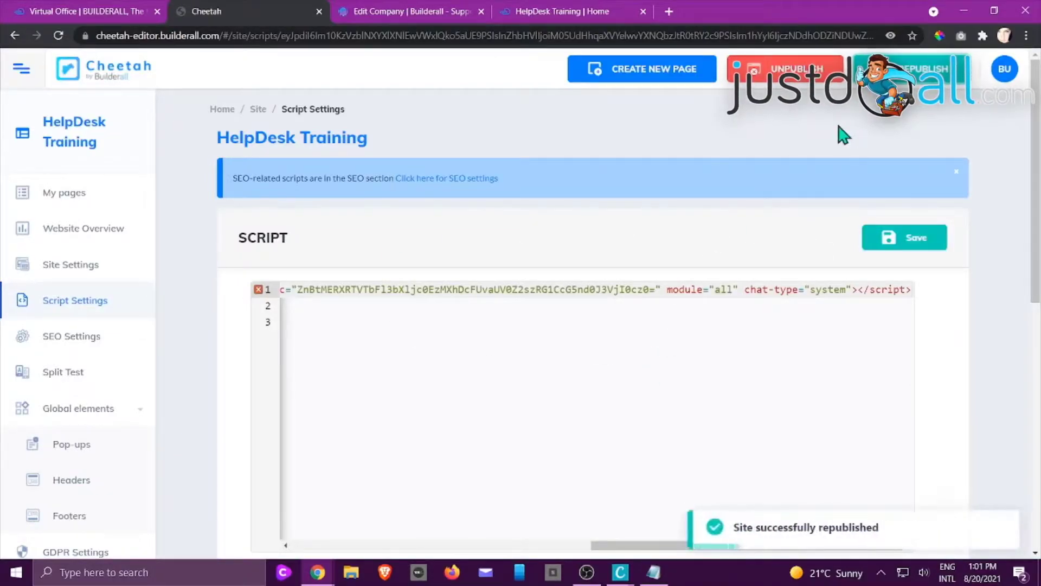
click(542, 11)
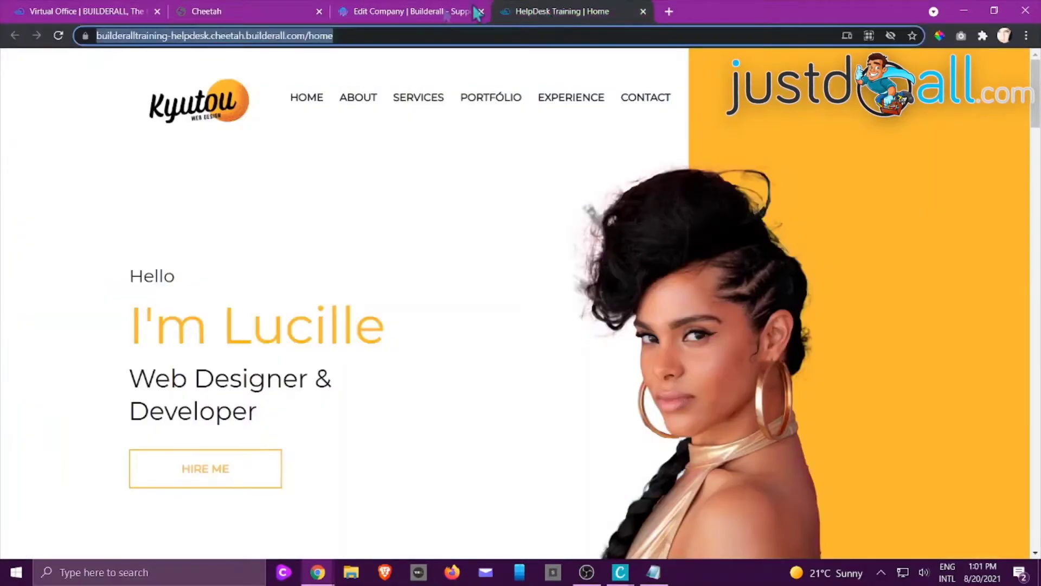
- Dismiss the 'Your company is ready' dialog and save the Web Agency company details
click(423, 12)
click(729, 384)
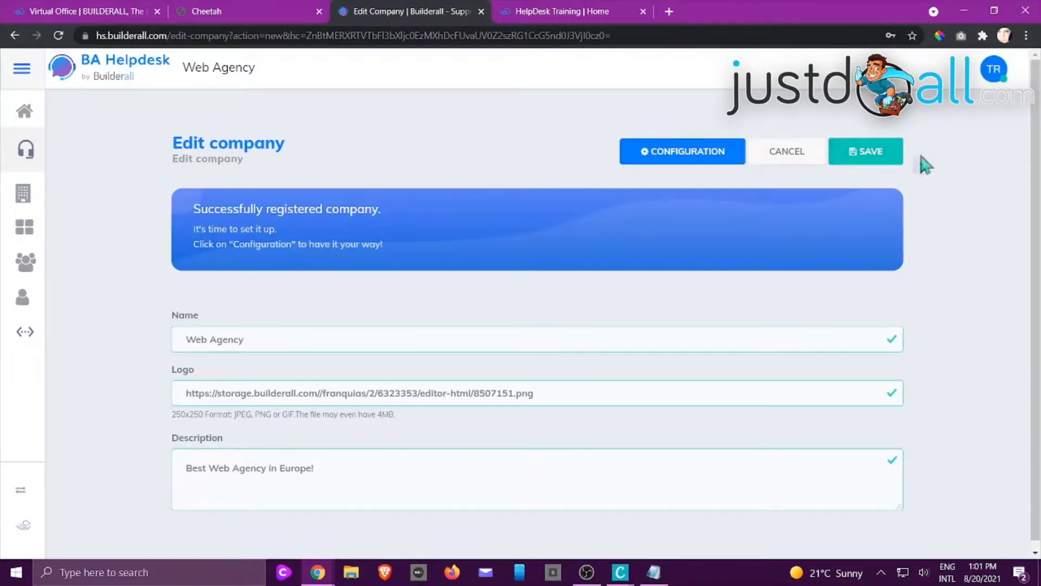
click(891, 168)
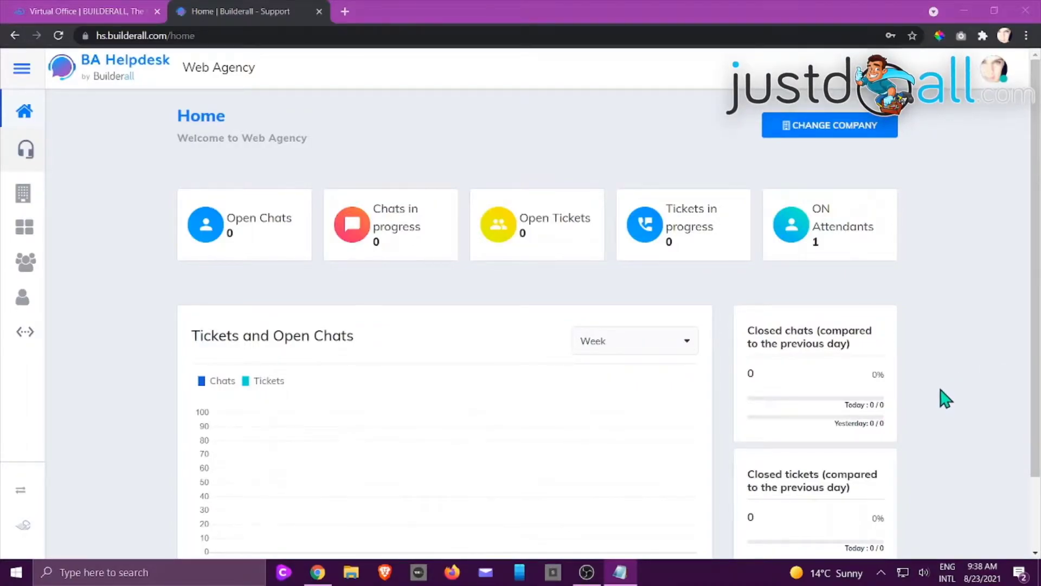
- From the company list, open Web Agency's Configuration page via its gear icon
click(838, 122)
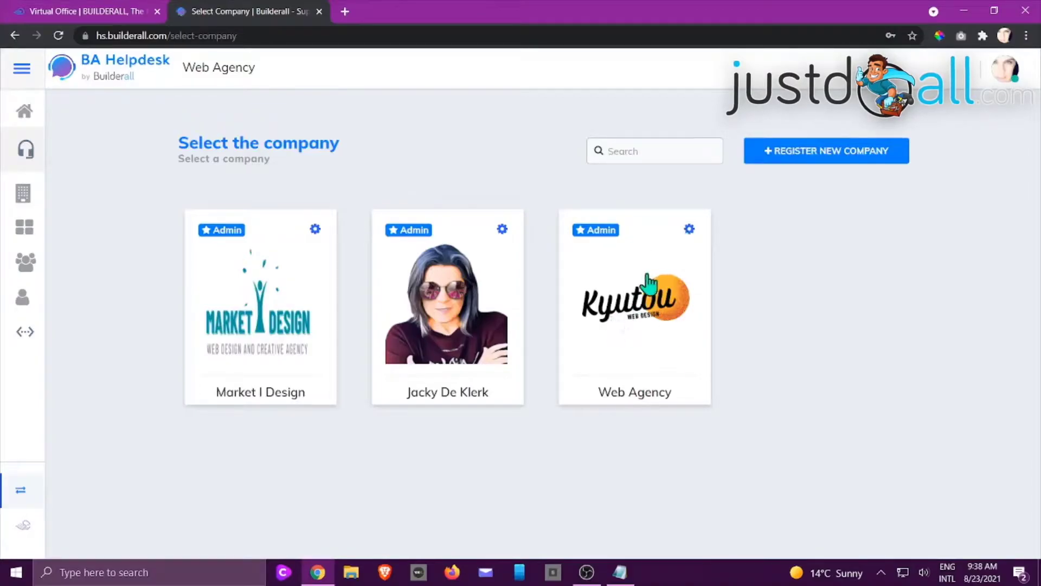
click(688, 229)
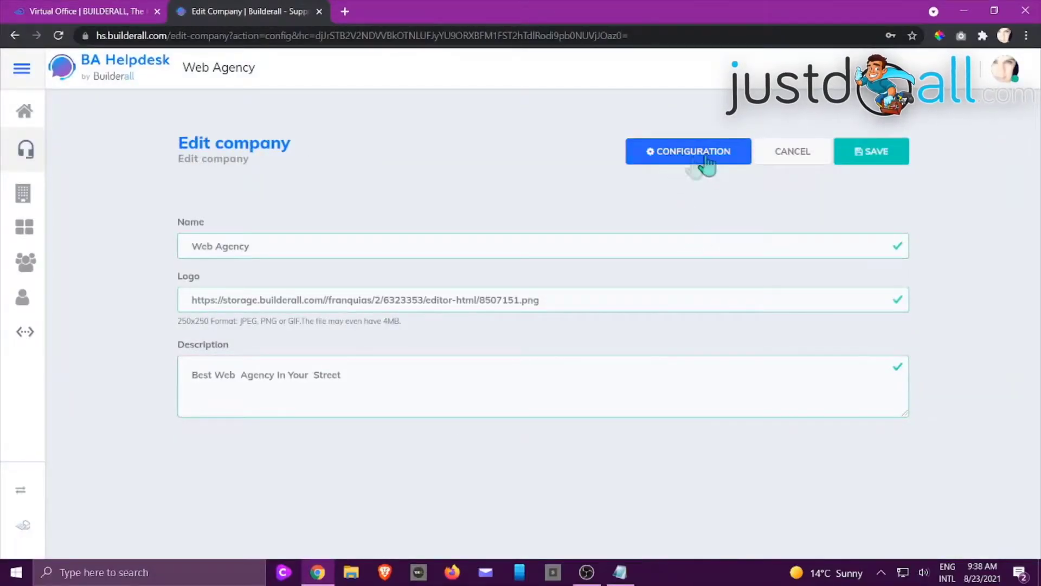
click(689, 161)
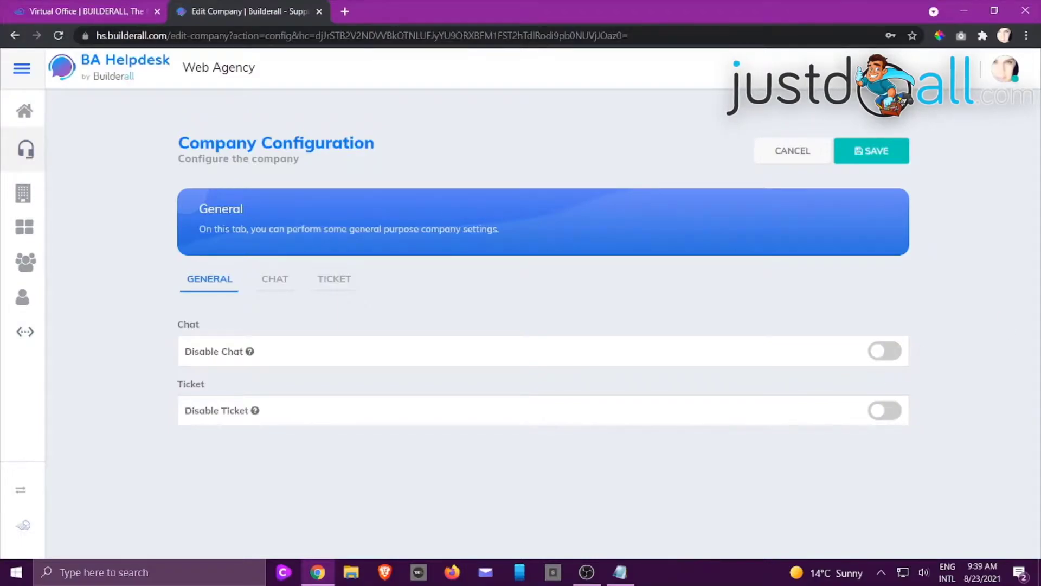
- Toggle Disable Chat and Disable Ticket on and back off, leaving both enabled
click(876, 352)
click(888, 417)
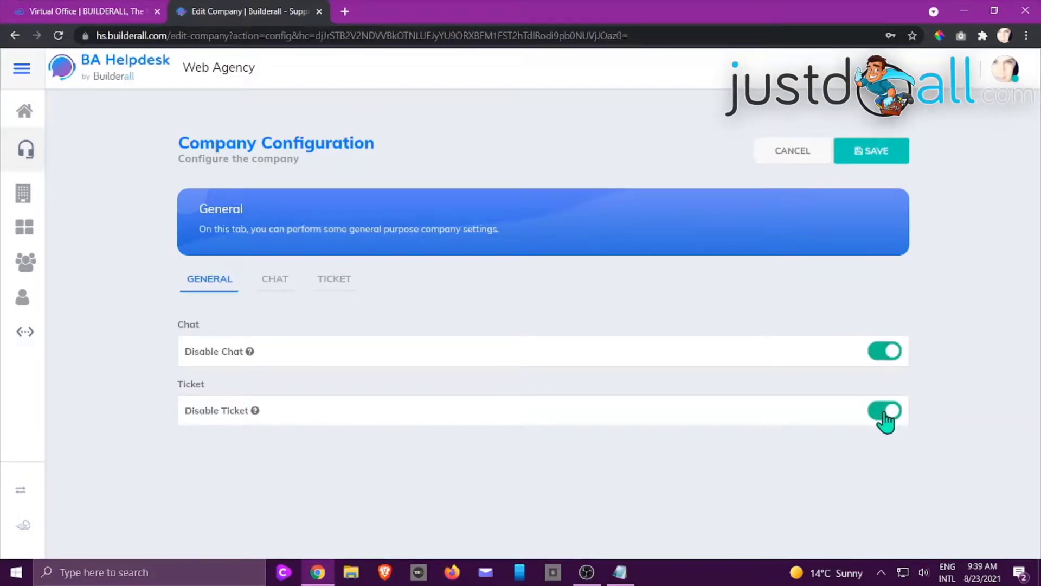
click(893, 417)
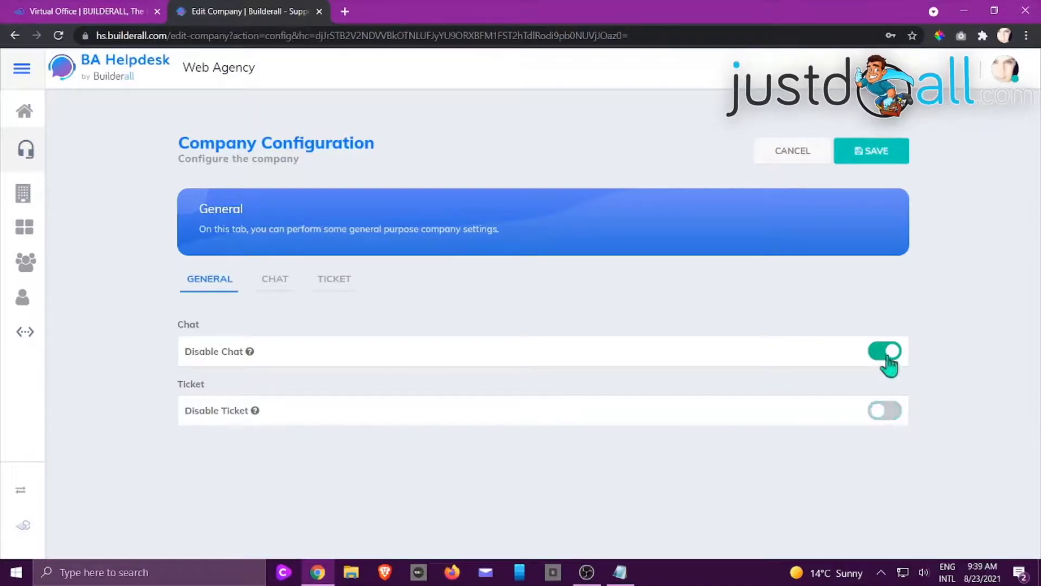
click(889, 361)
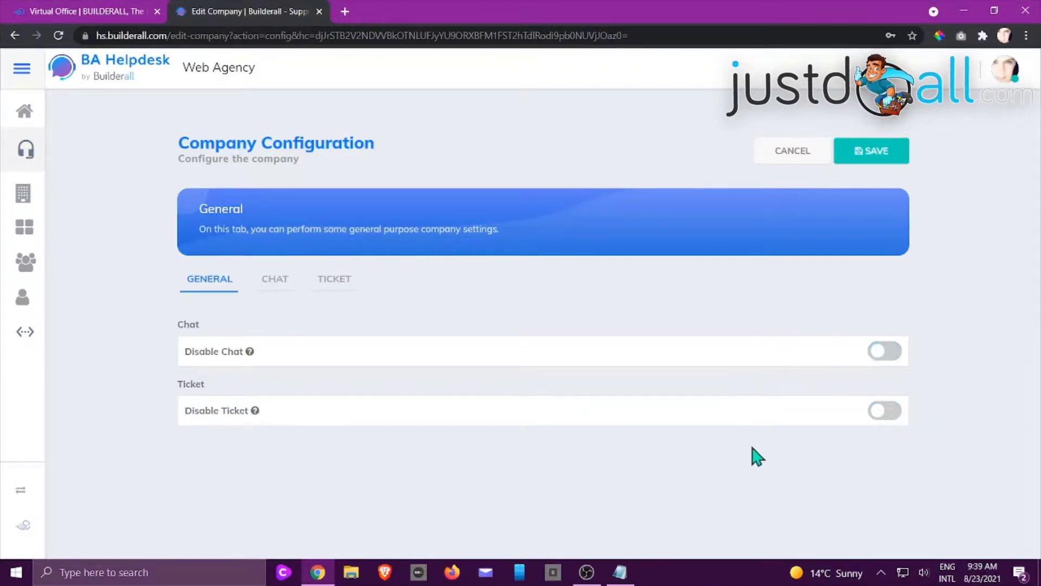
- Review the Chat and Ticket settings, allow 1 simultaneous ticket per customer, and save
click(270, 288)
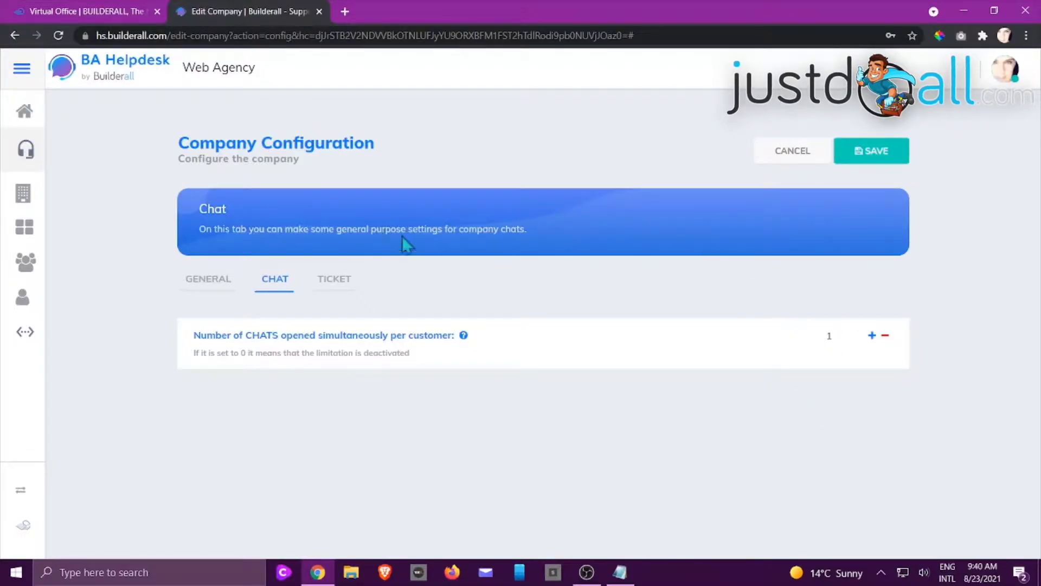
click(334, 279)
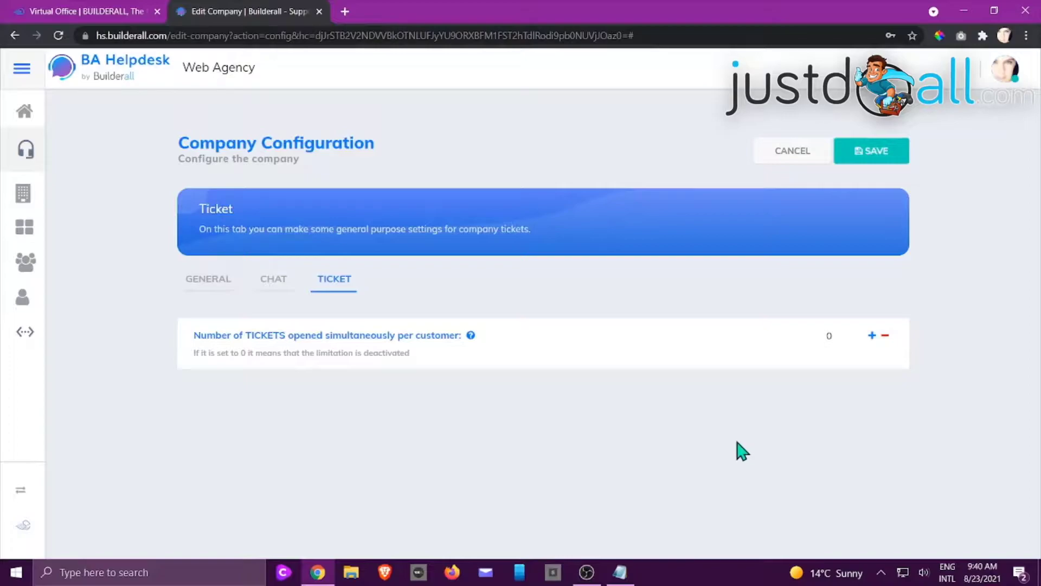
click(872, 335)
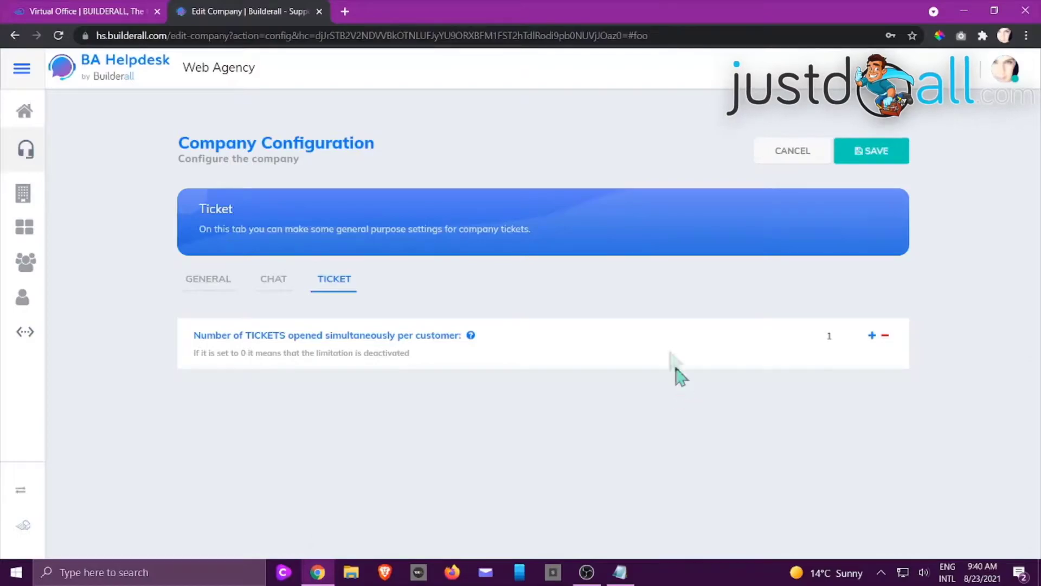
click(865, 154)
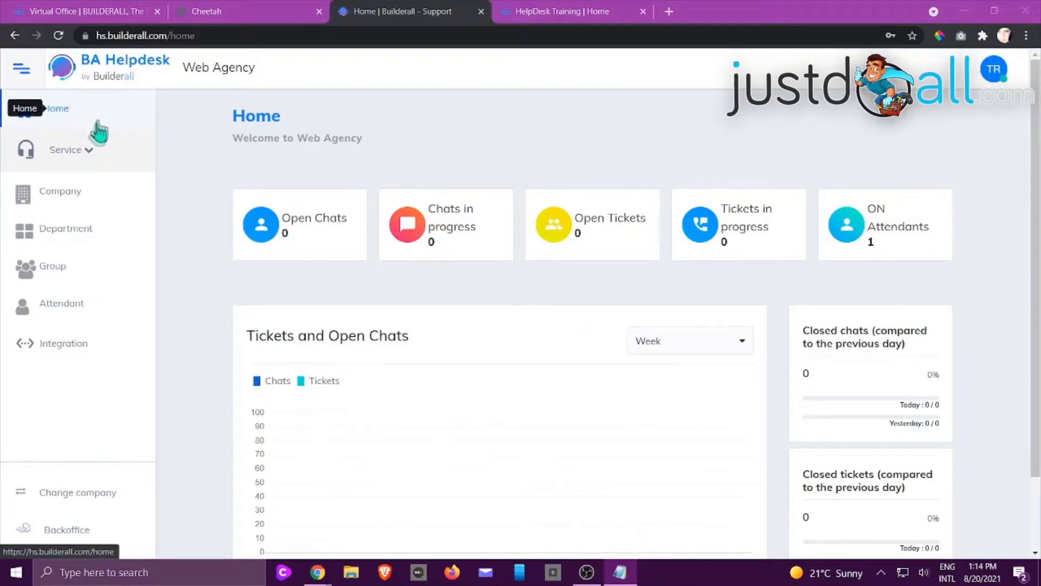
- Reopen Web Agency's Edit company page from the company list and save it unchanged
click(74, 496)
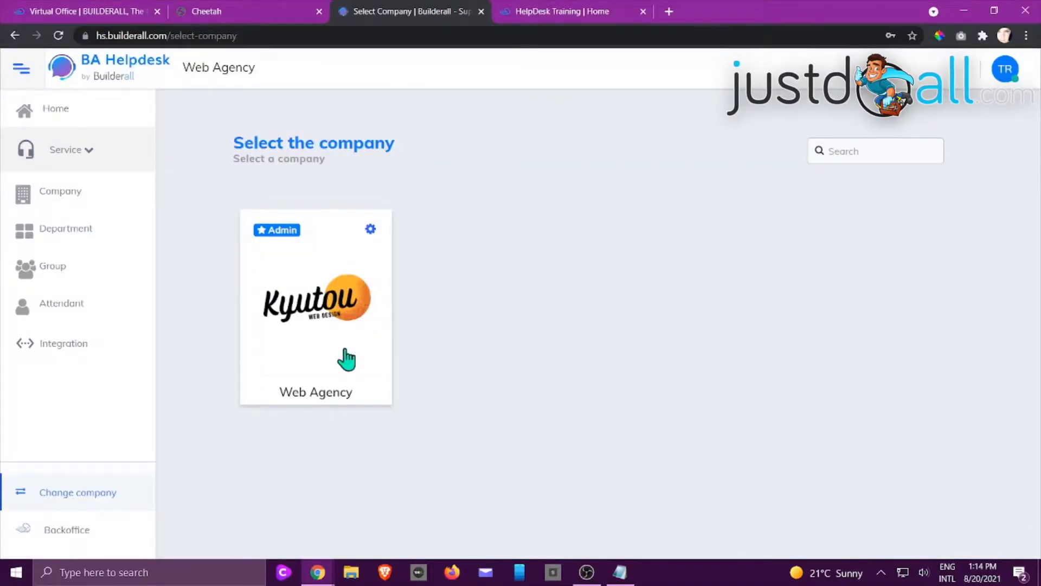
click(369, 232)
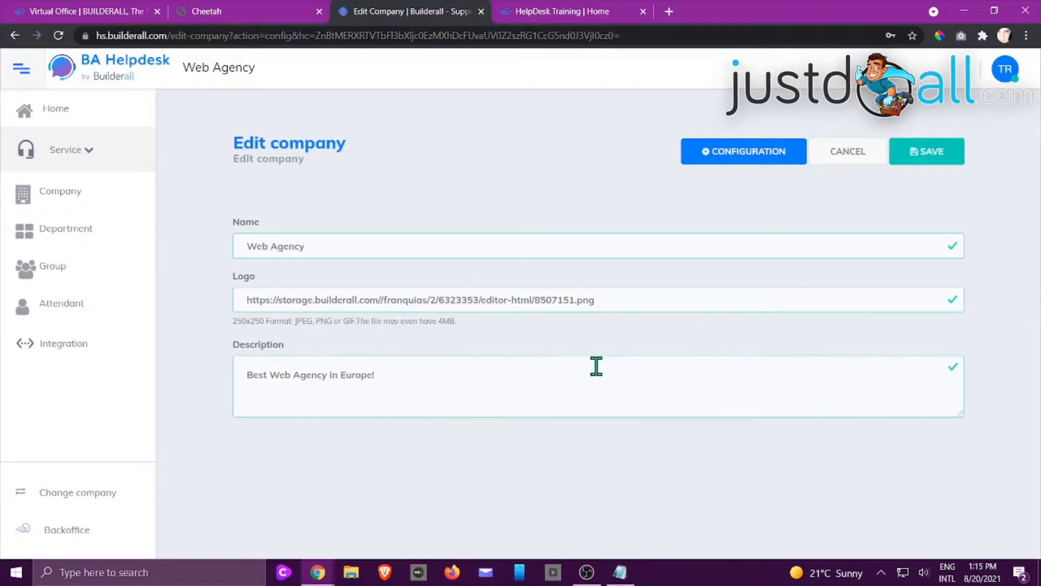
click(934, 162)
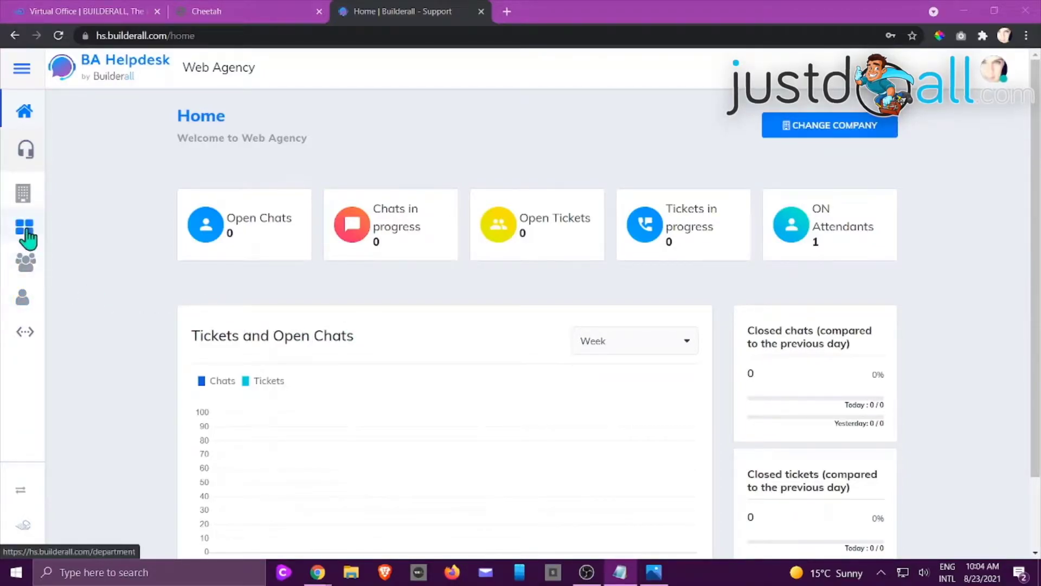
- Open the Department Dashboard and leave its department filter on All
click(25, 228)
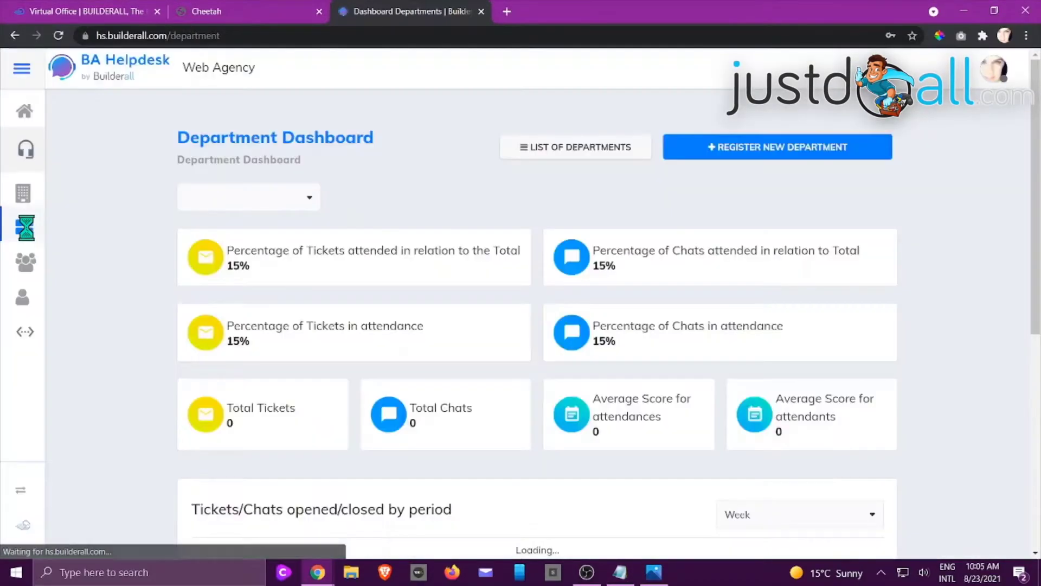
scroll(616, 262, down, 8)
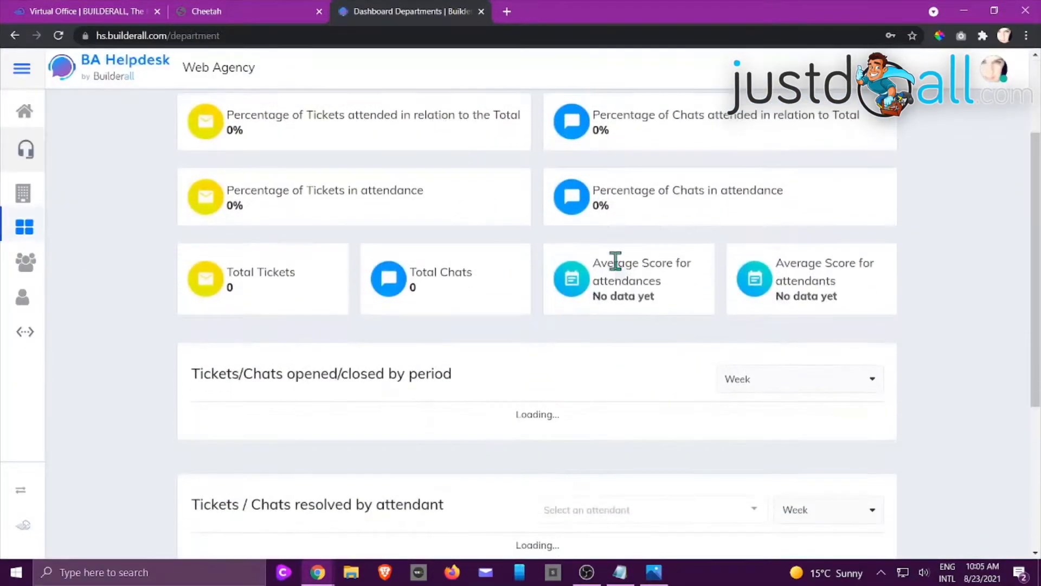
scroll(618, 269, down, 6)
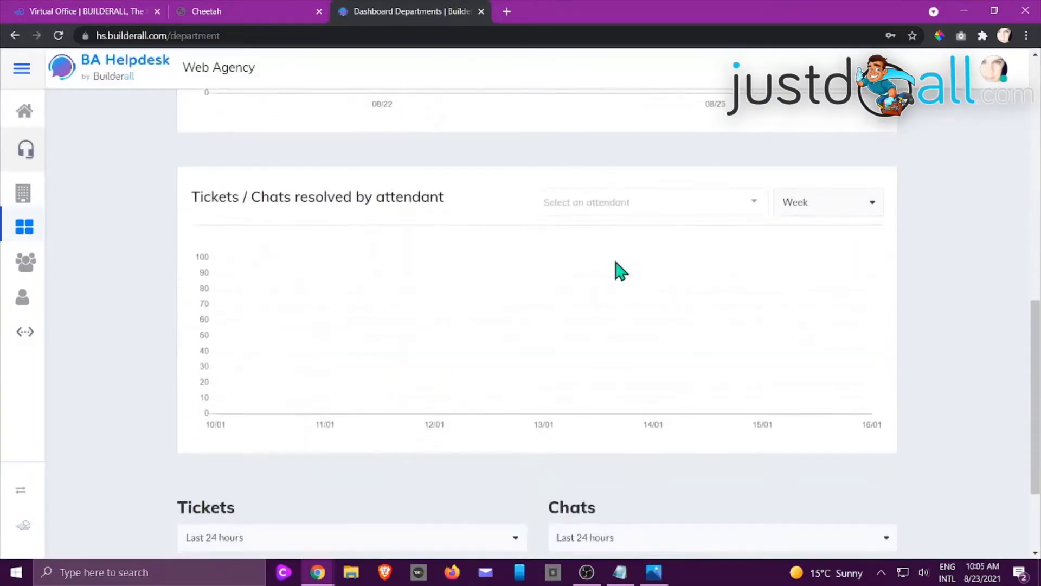
scroll(621, 266, up, 6)
scroll(622, 264, up, 8)
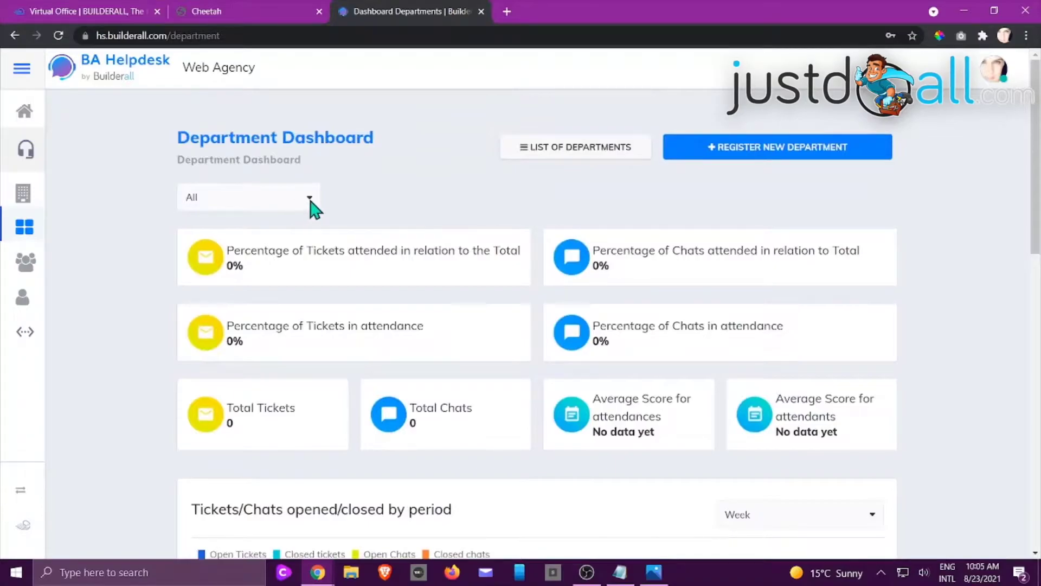
click(311, 207)
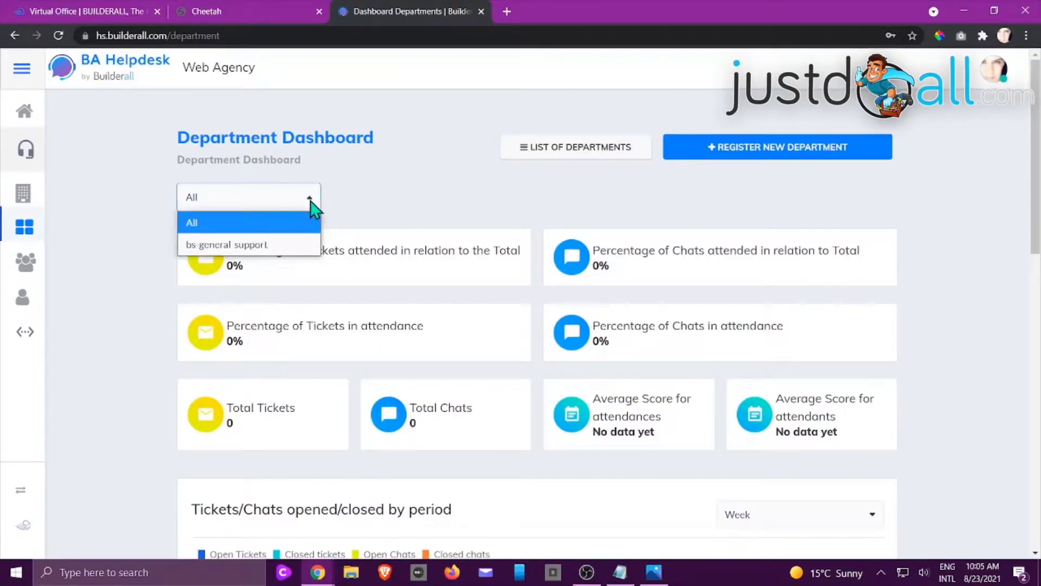
click(409, 191)
- Show the list of departments and begin registering a new department
scroll(423, 205, down, 1)
scroll(423, 205, up, 1)
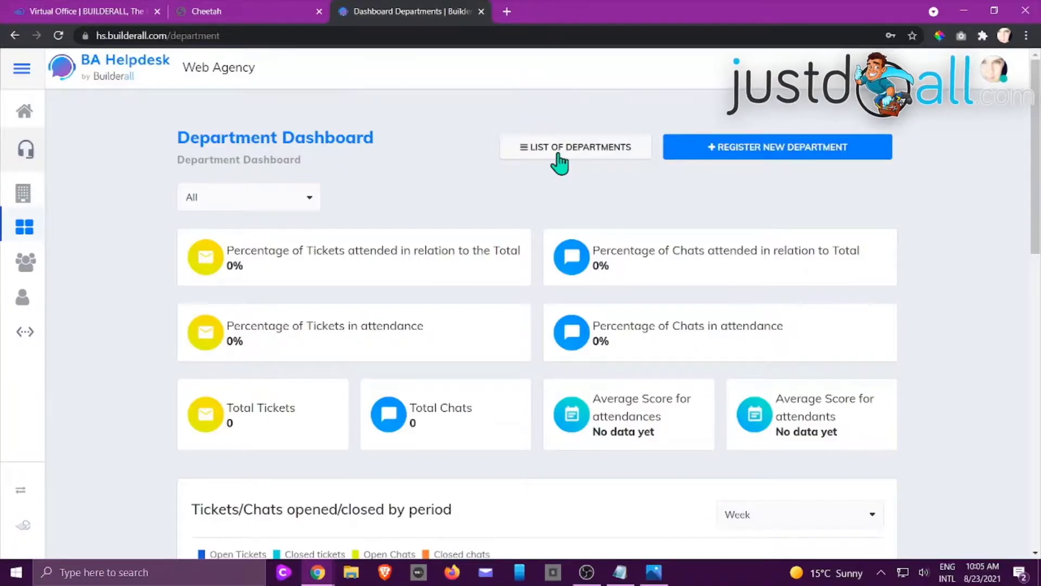
click(559, 162)
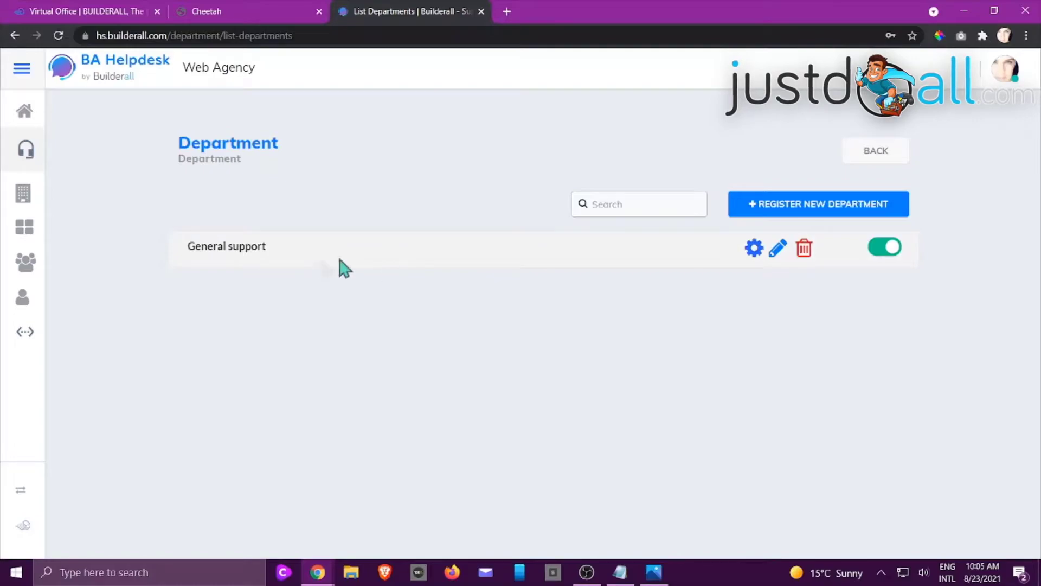
click(797, 213)
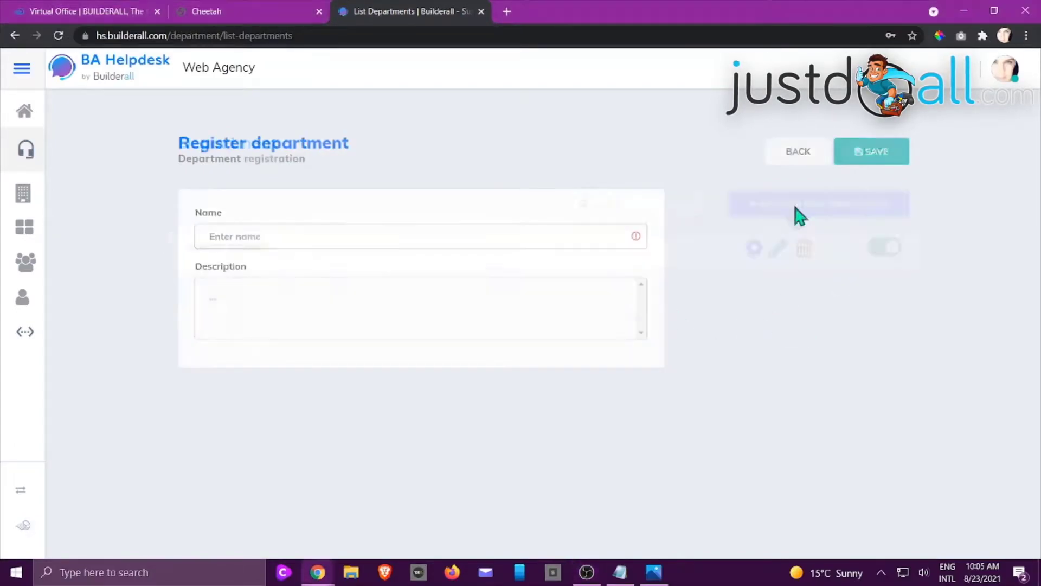
- Save a new department named Sales, described as helping with all new sales, then return to the dashboard
click(519, 233)
text(Sales)
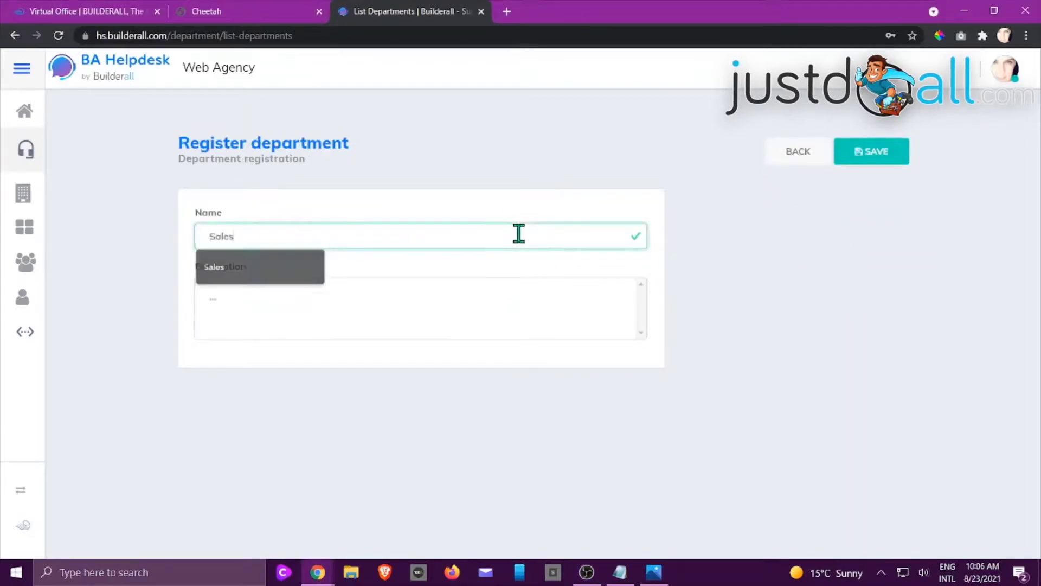
click(268, 300)
text(S)
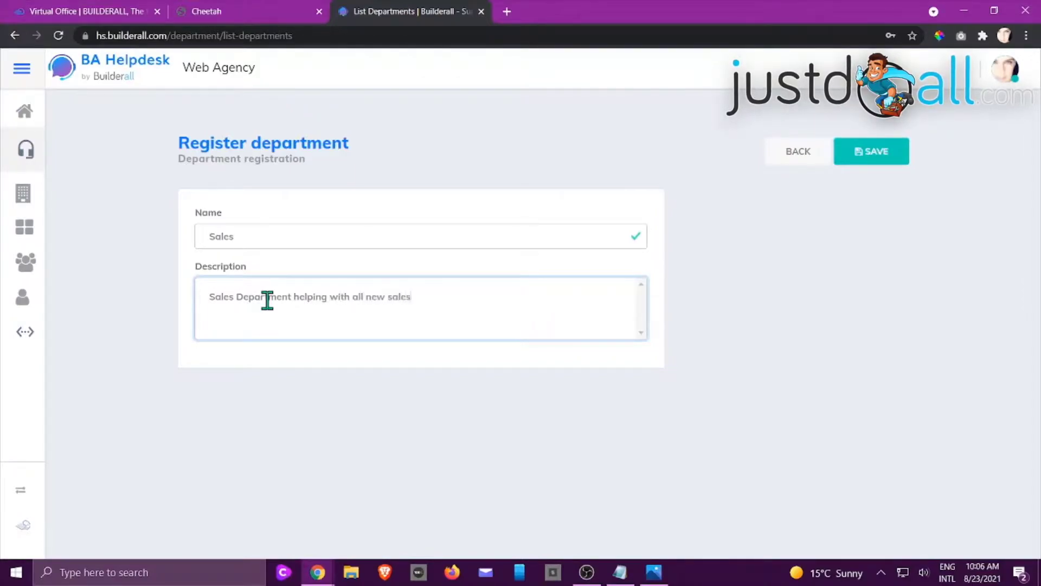
click(860, 157)
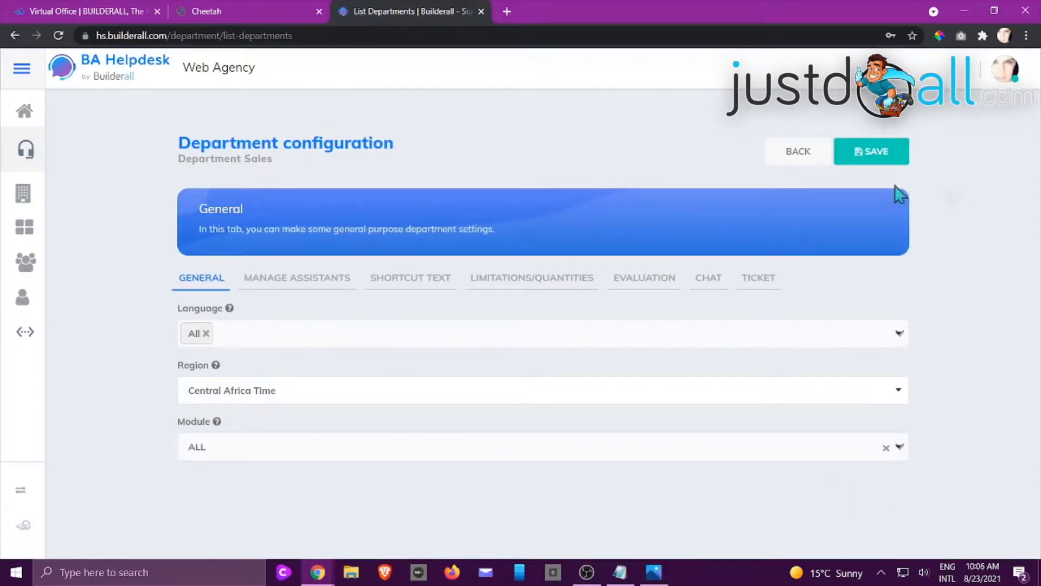
click(28, 232)
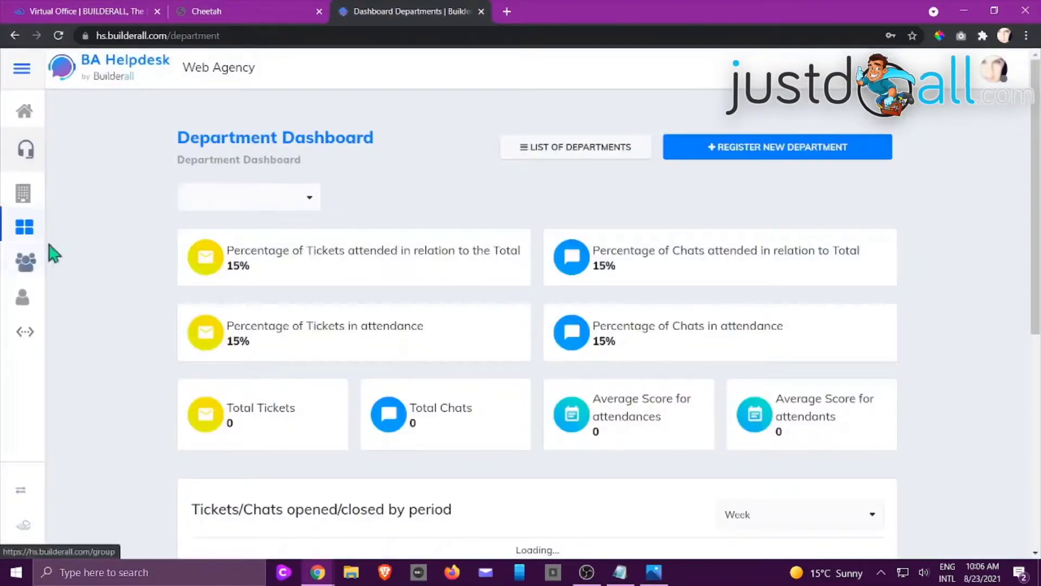
- Open the list of departments from the Department Dashboard
click(600, 148)
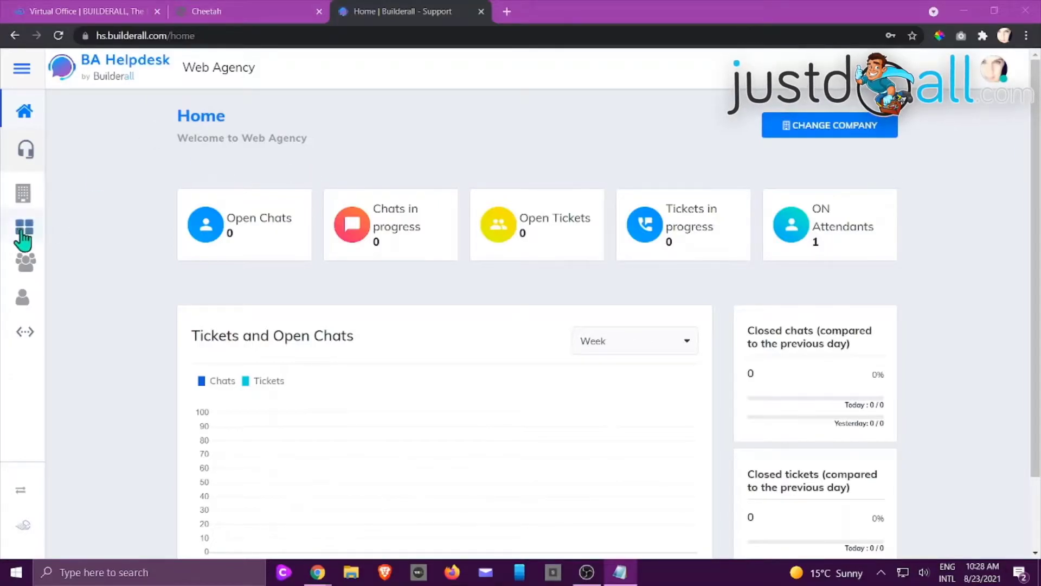
- Toggle General support off and back on, then delete it, leaving Sales as the only department
click(24, 230)
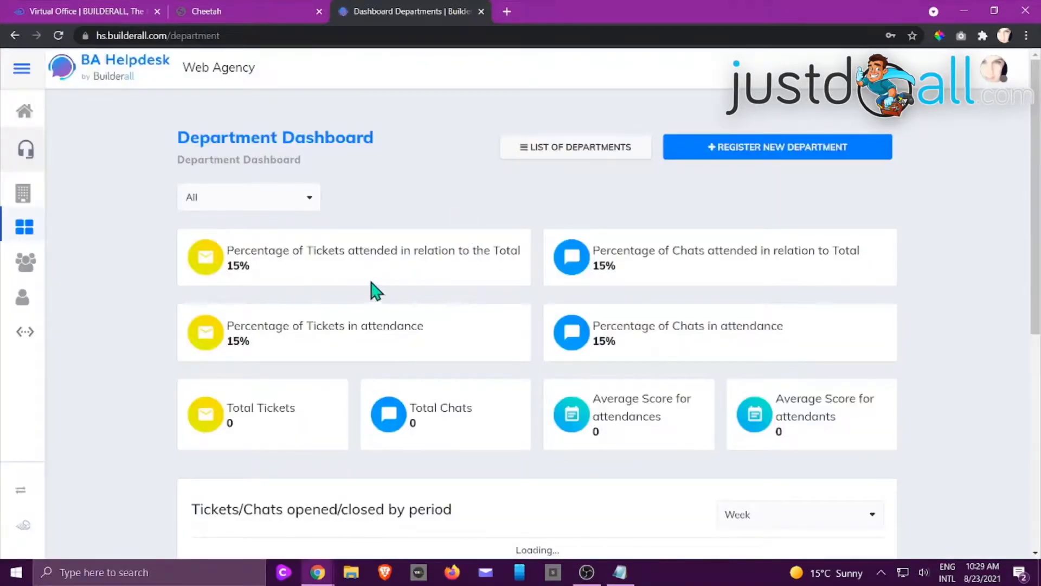
click(533, 154)
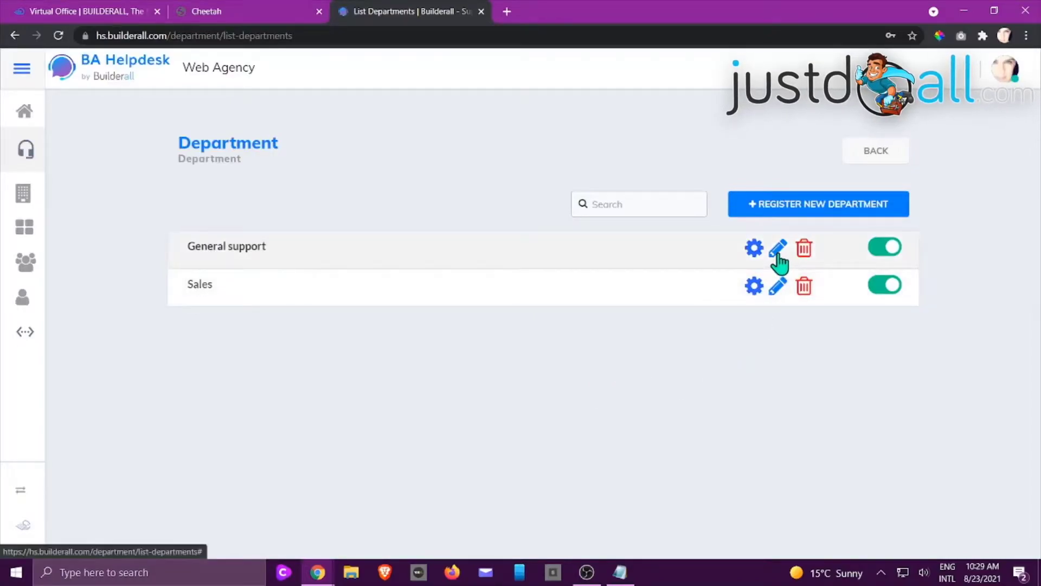
click(881, 250)
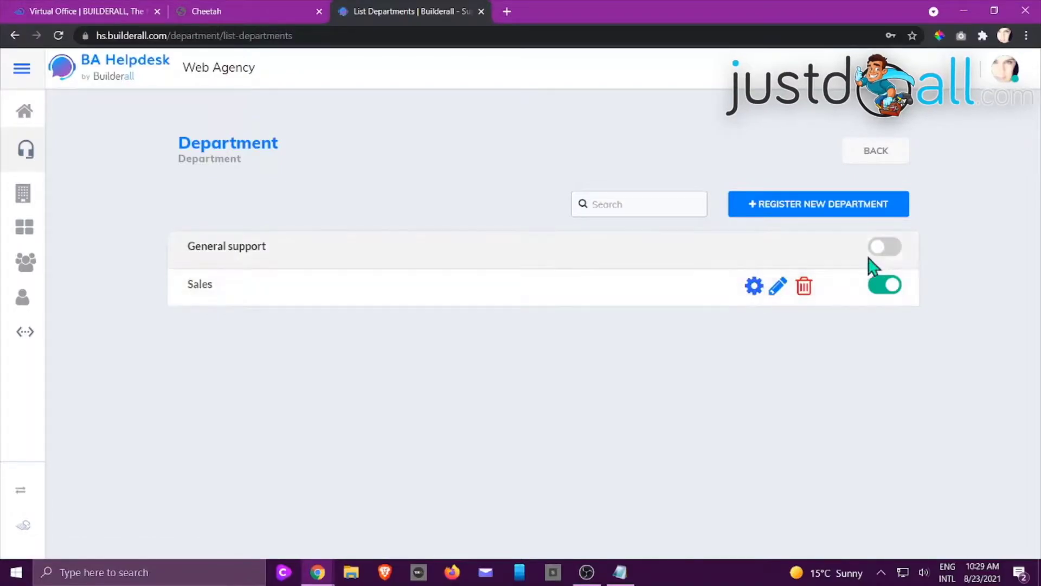
click(879, 252)
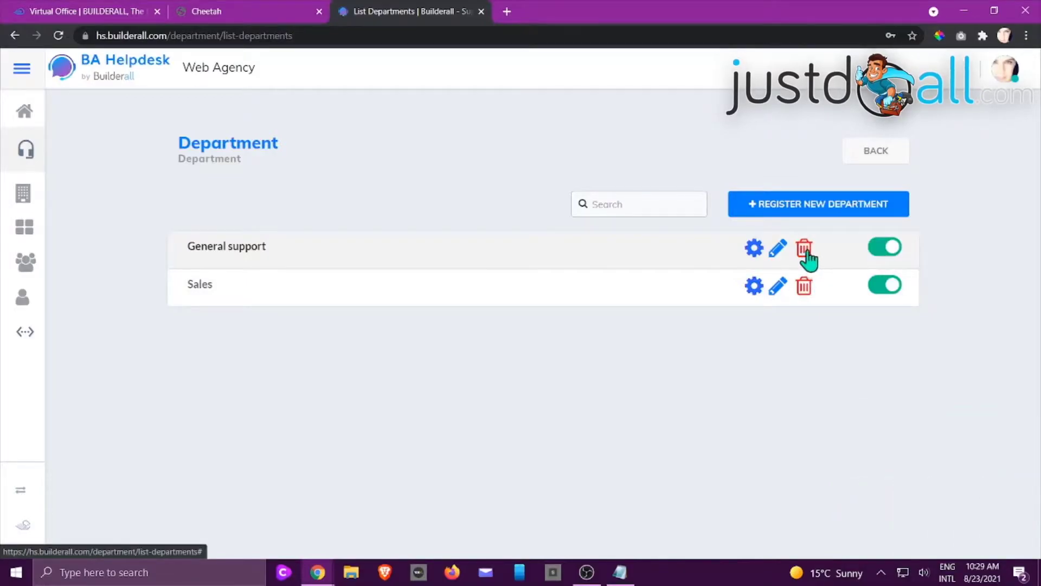
click(806, 251)
click(478, 386)
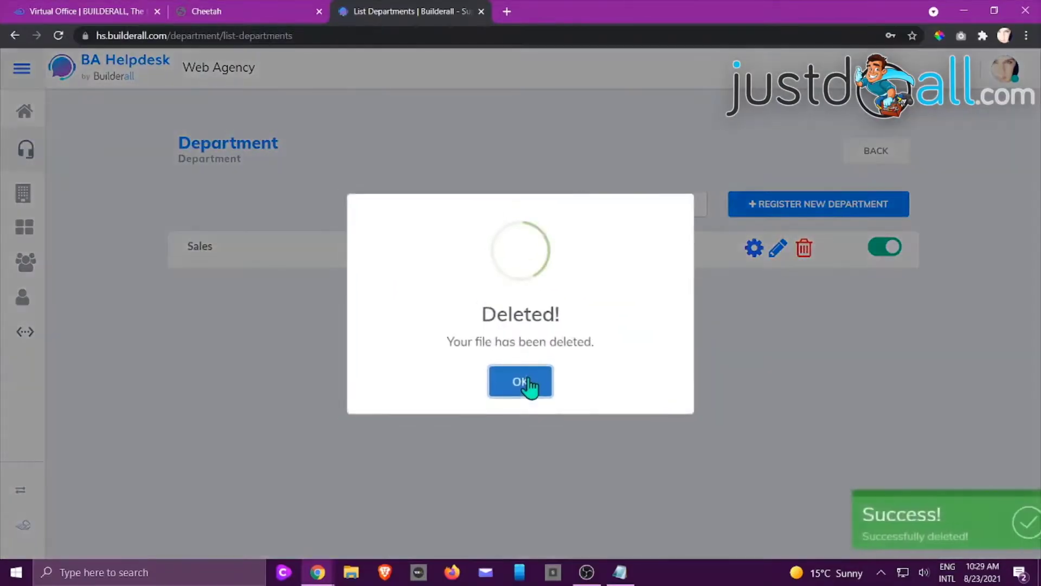
click(516, 395)
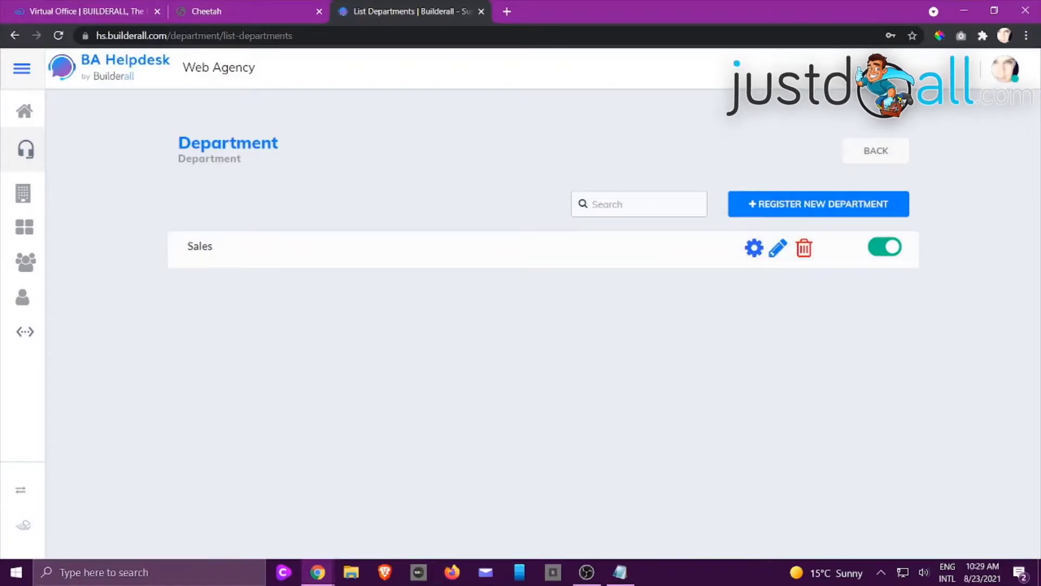
click(778, 250)
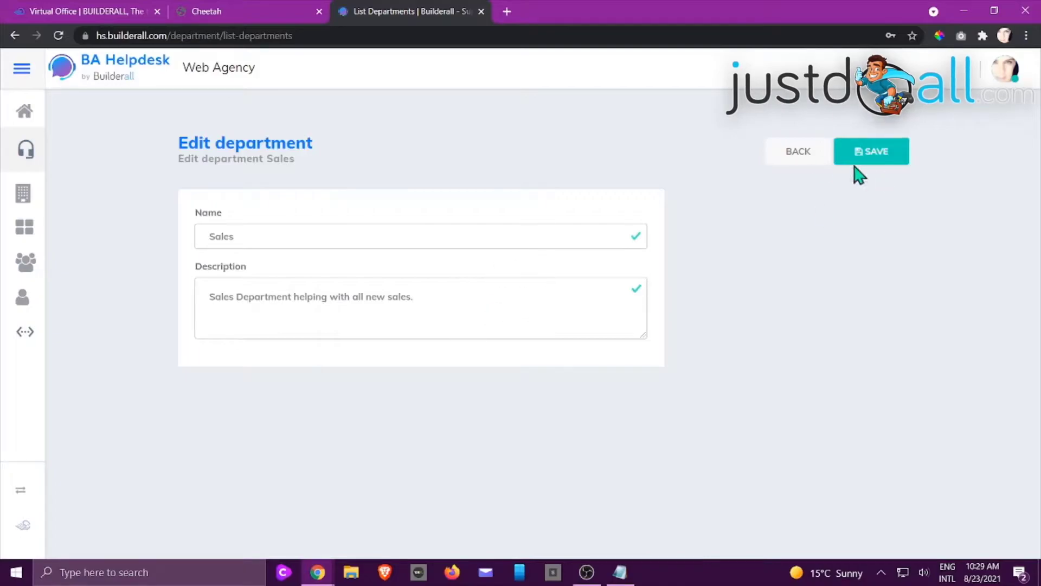
click(859, 160)
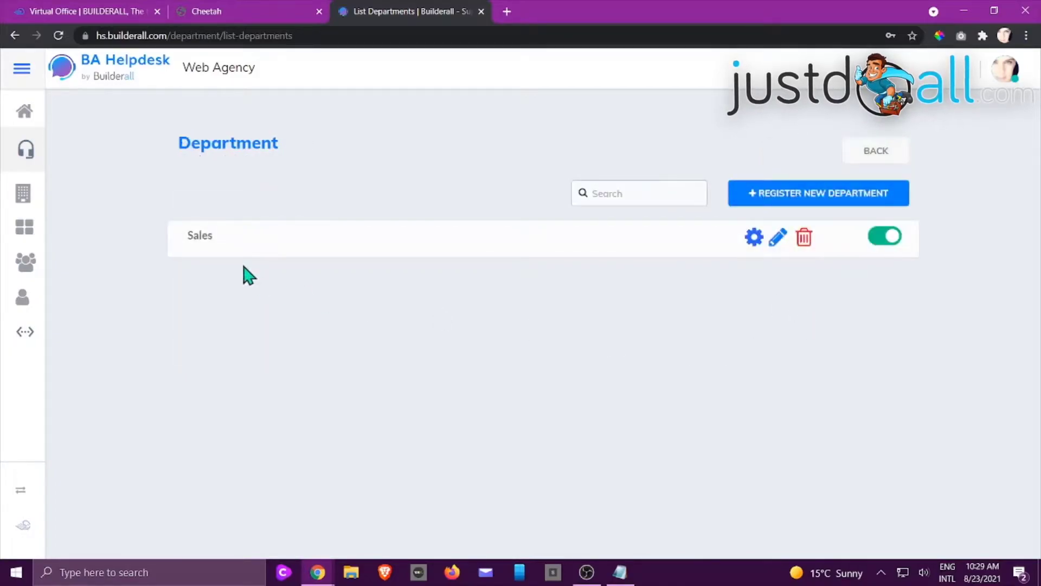
- Set the Sales department language to English only, leaving Region unchanged and Module at ALL
click(755, 241)
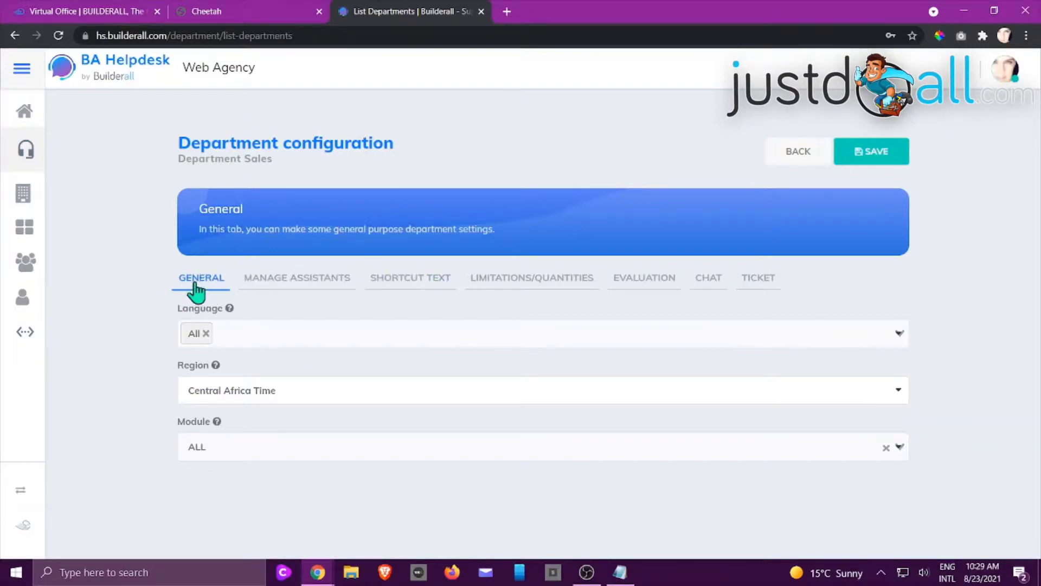
click(206, 333)
click(895, 339)
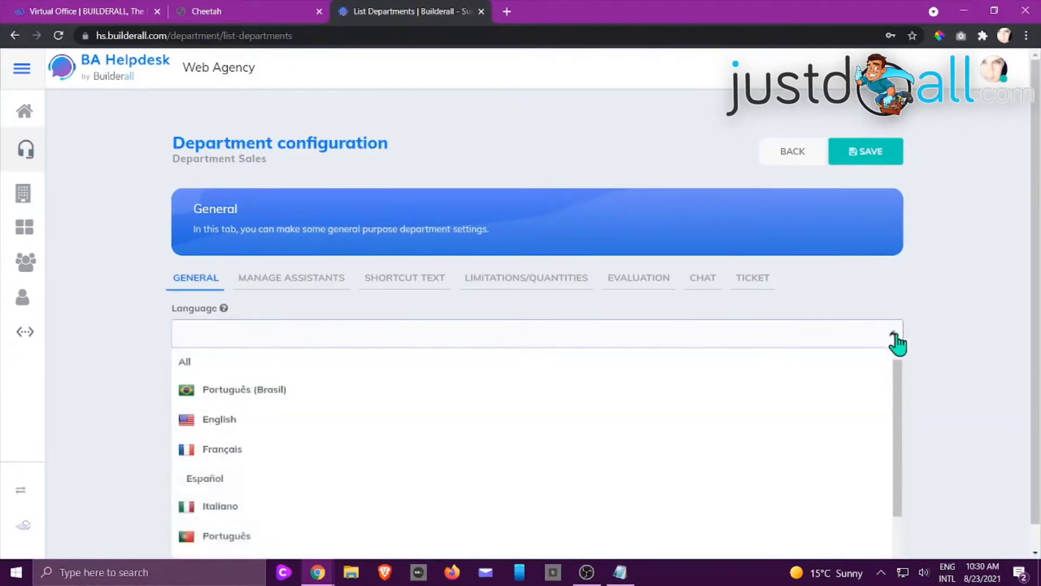
click(255, 428)
click(98, 351)
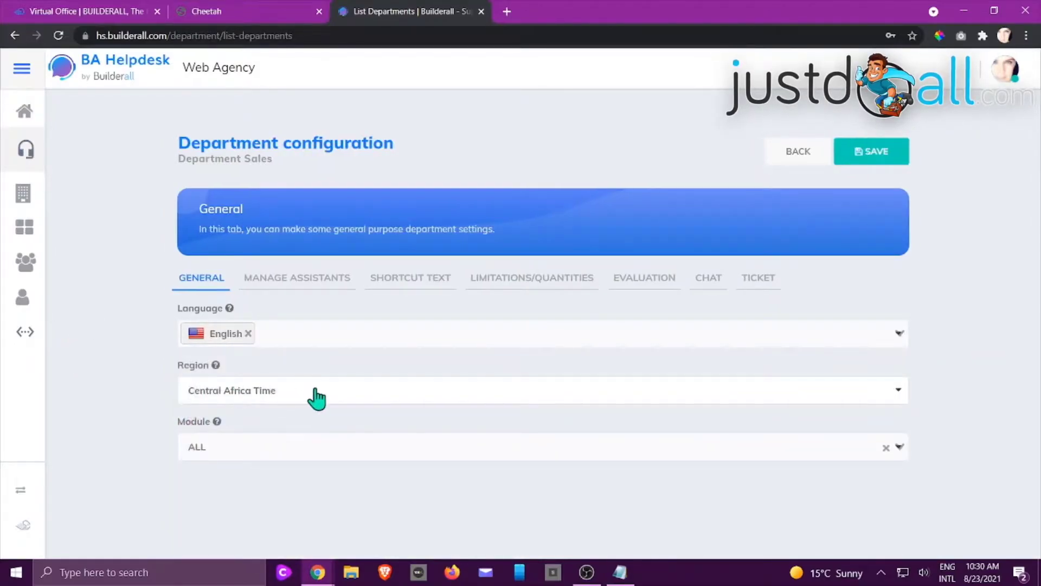
click(315, 393)
scroll(1012, 342, down, 1)
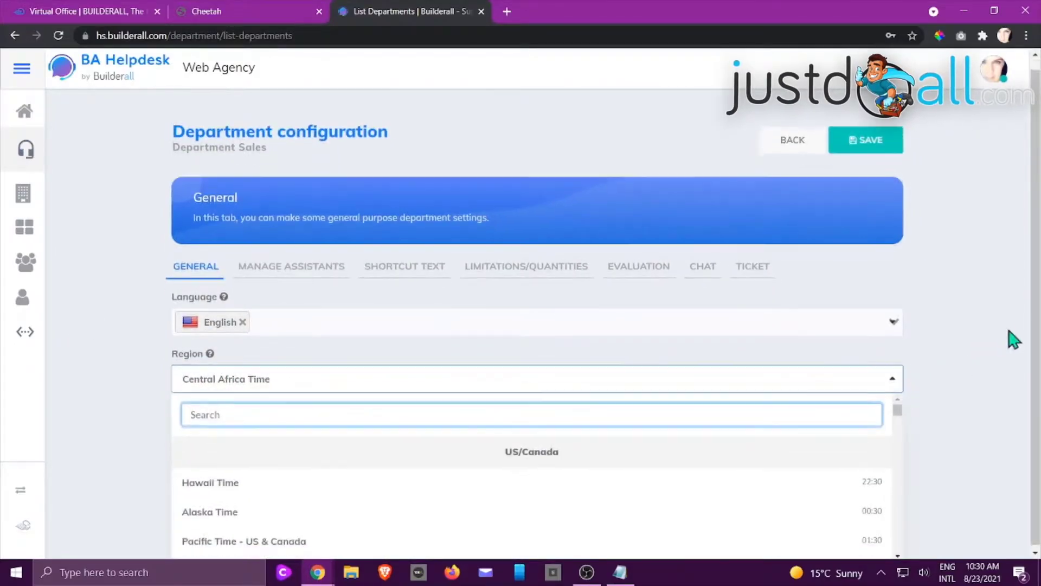
click(141, 318)
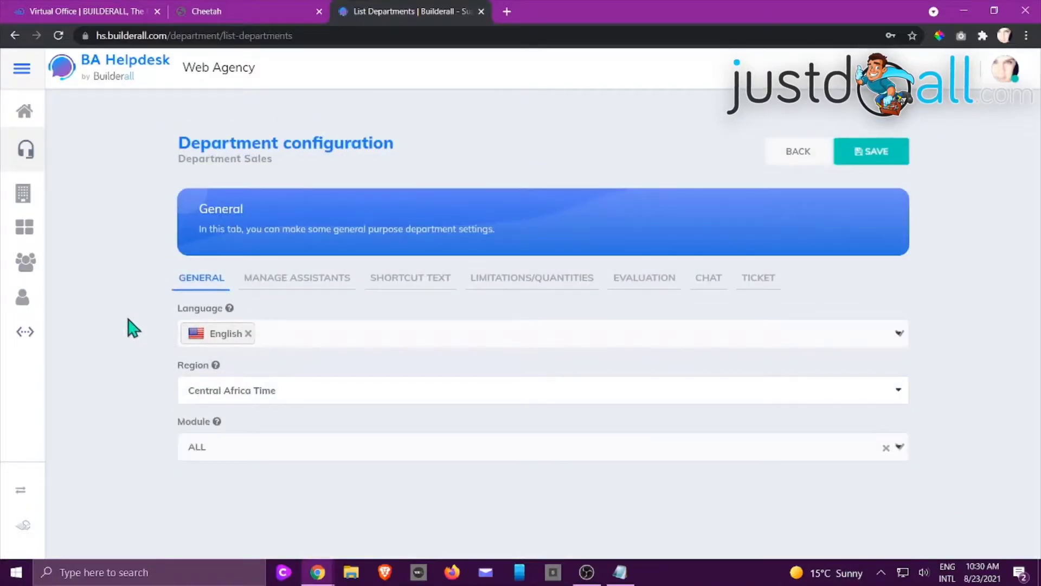
click(297, 450)
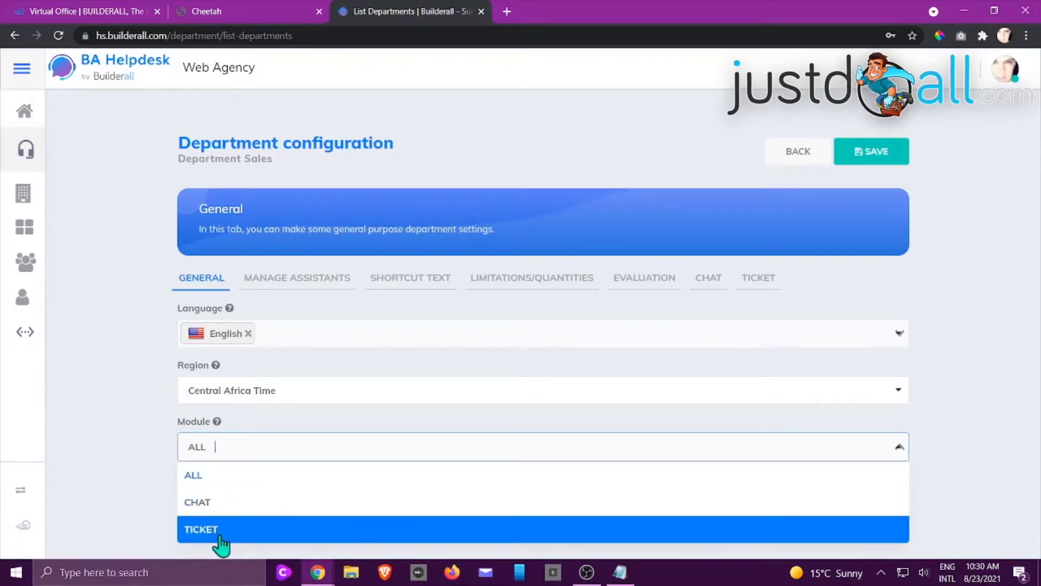
click(206, 483)
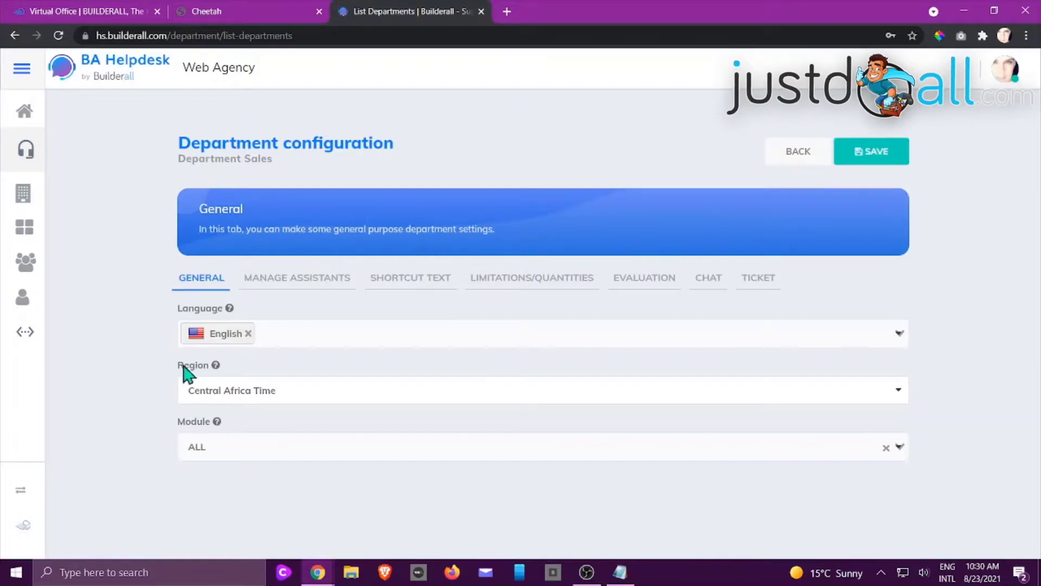
click(336, 284)
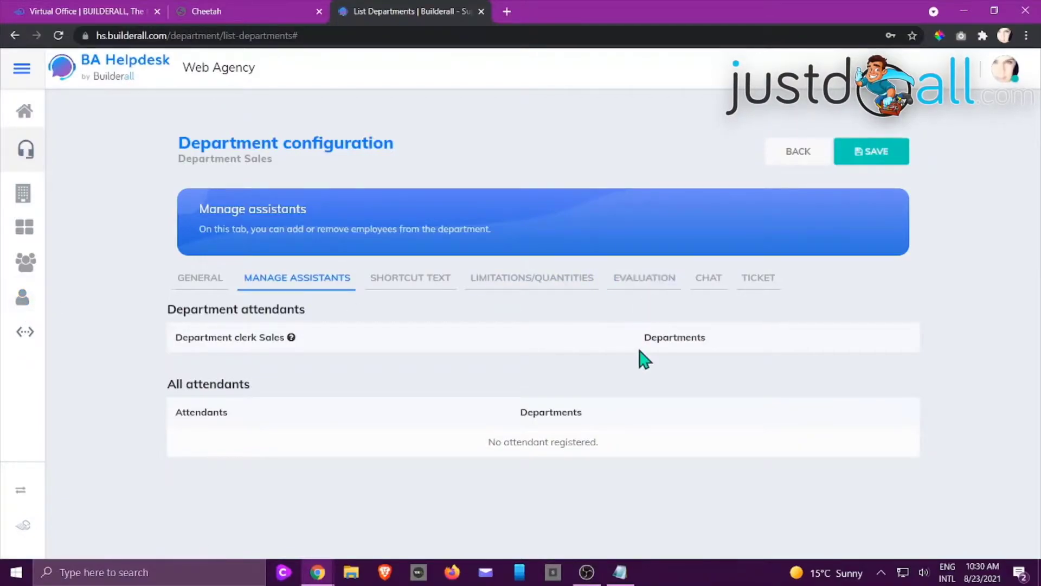
- Assign the attendant to the Sales department, removing and re-adding them once
click(23, 299)
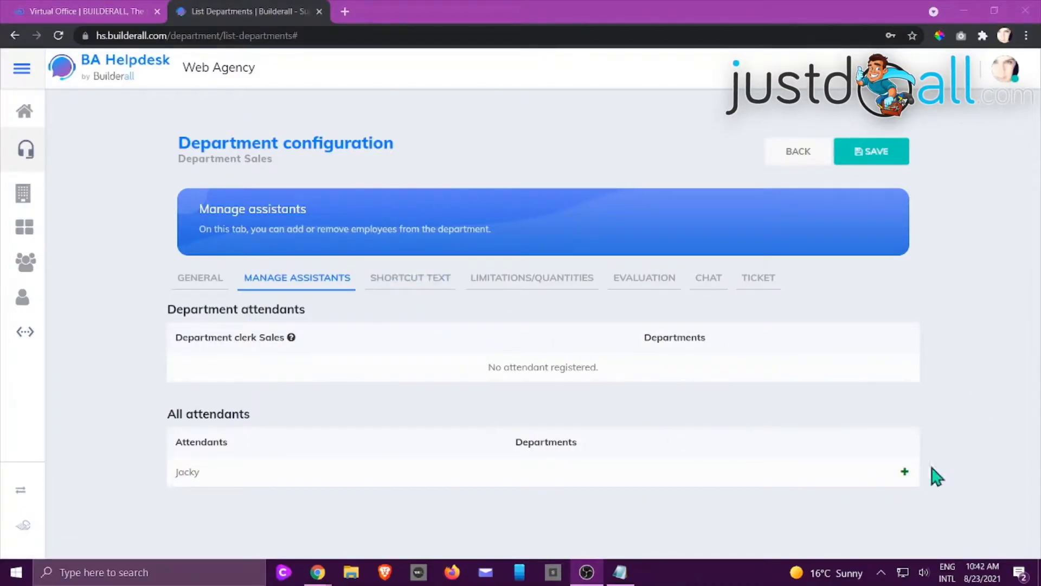
click(904, 473)
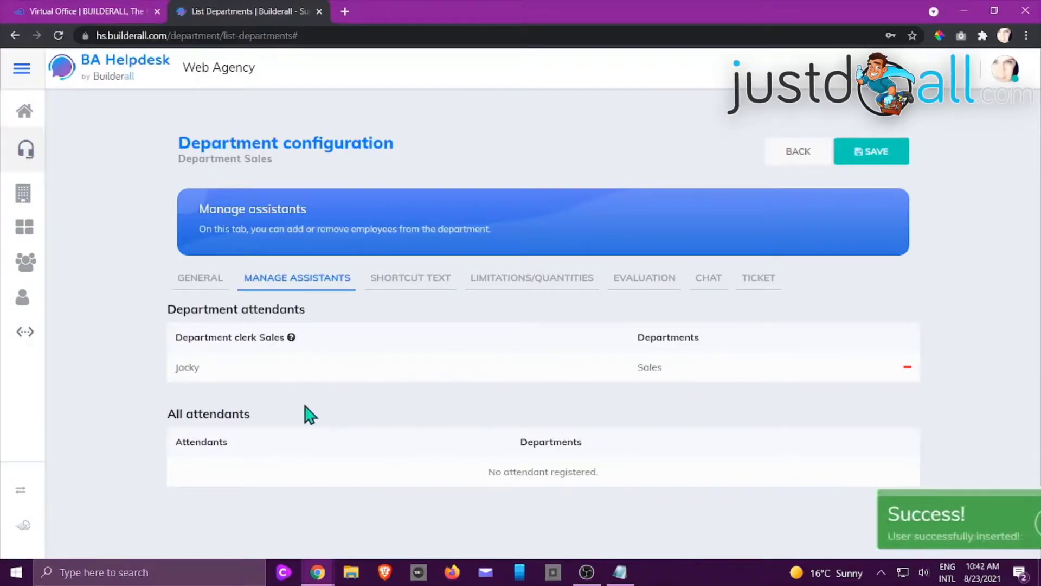
click(906, 368)
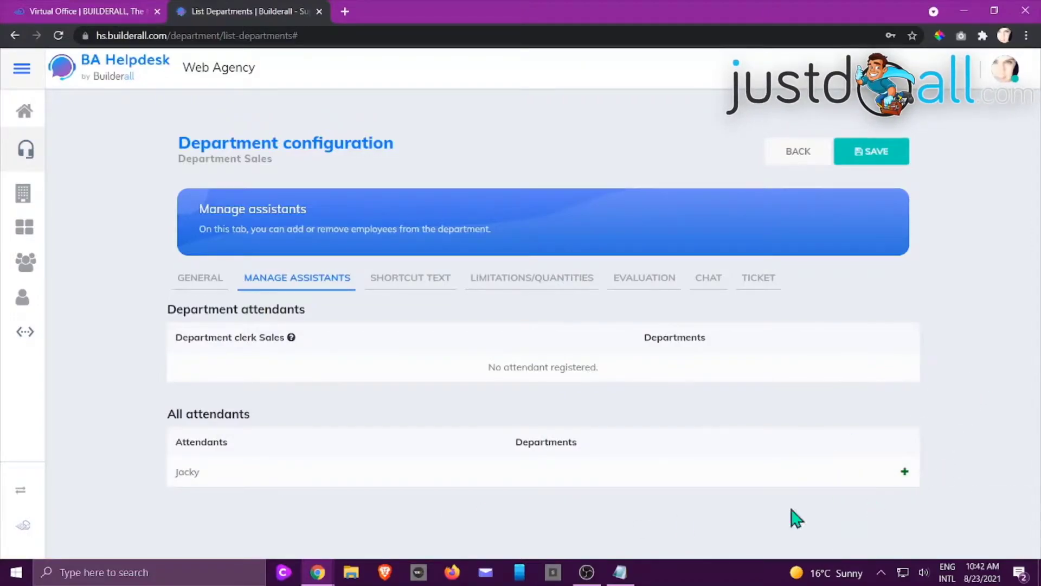
click(905, 473)
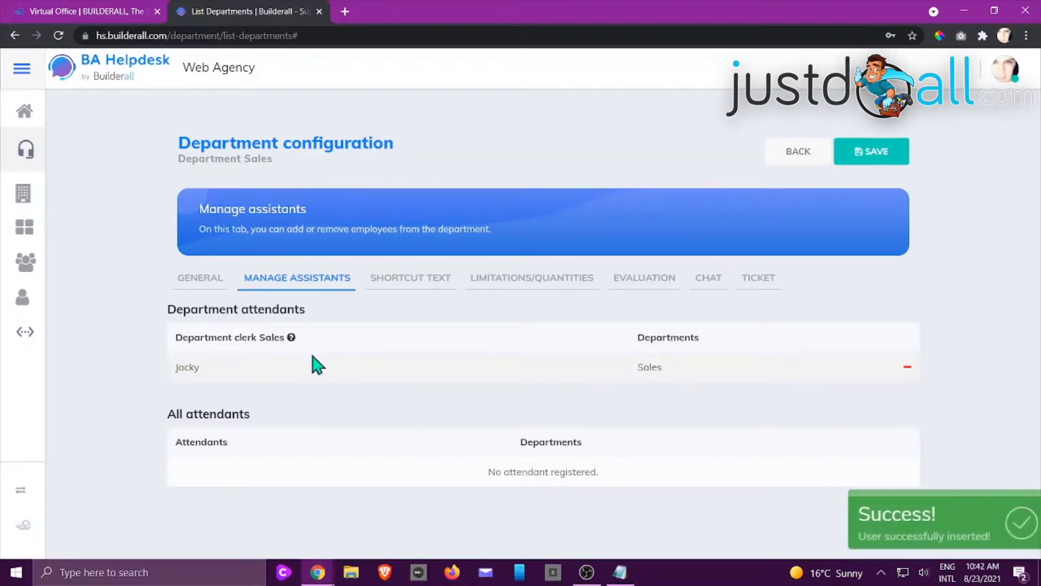
click(426, 280)
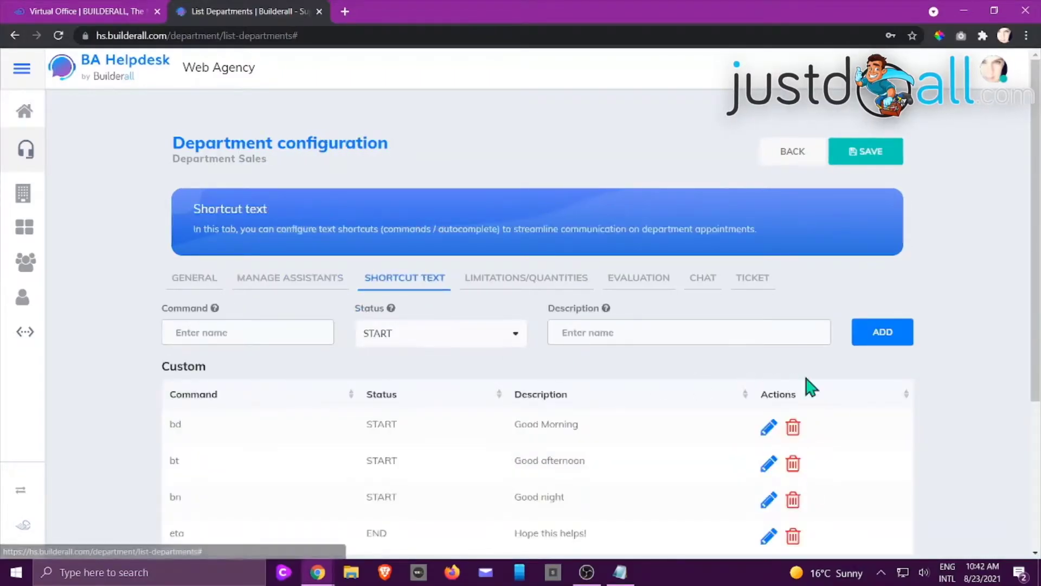
scroll(1014, 312, down, 3)
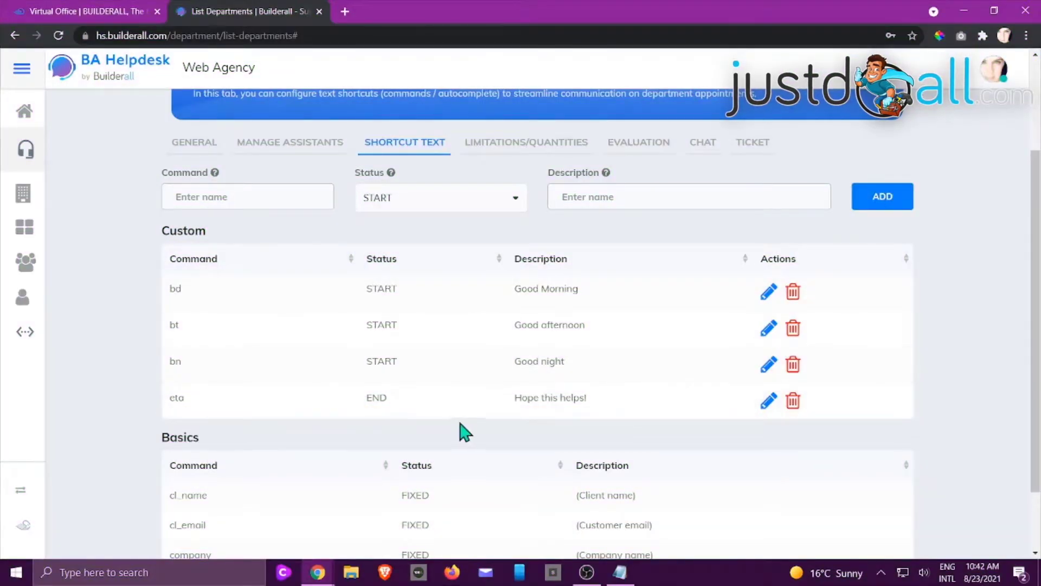
click(769, 296)
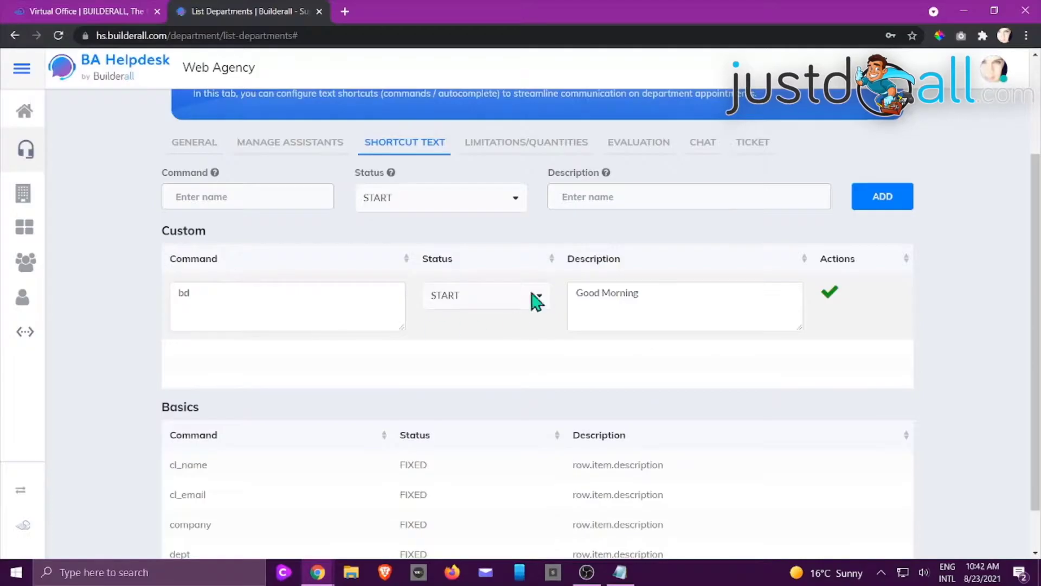
click(540, 297)
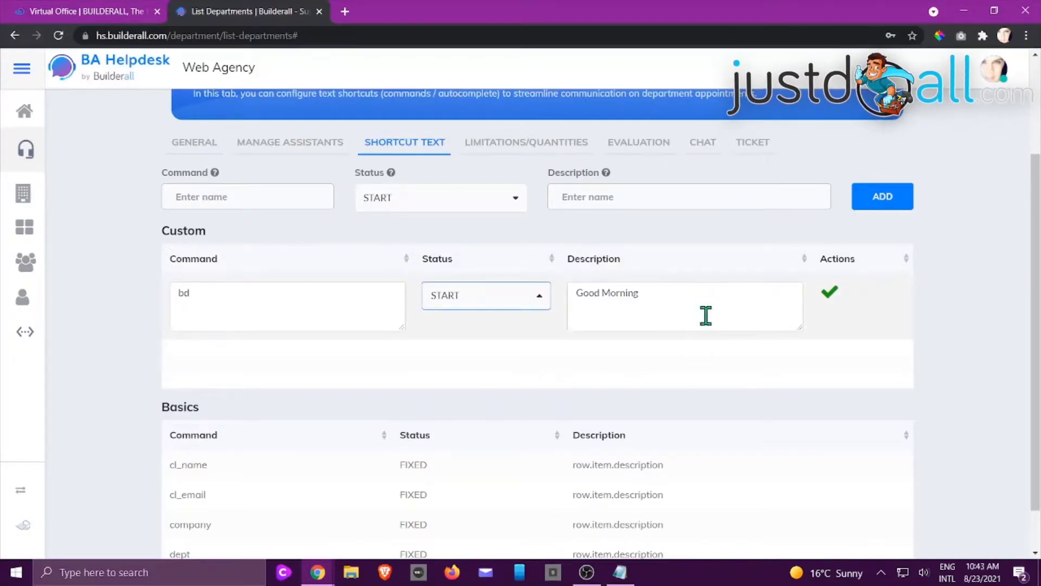
scroll(820, 395, down, 1)
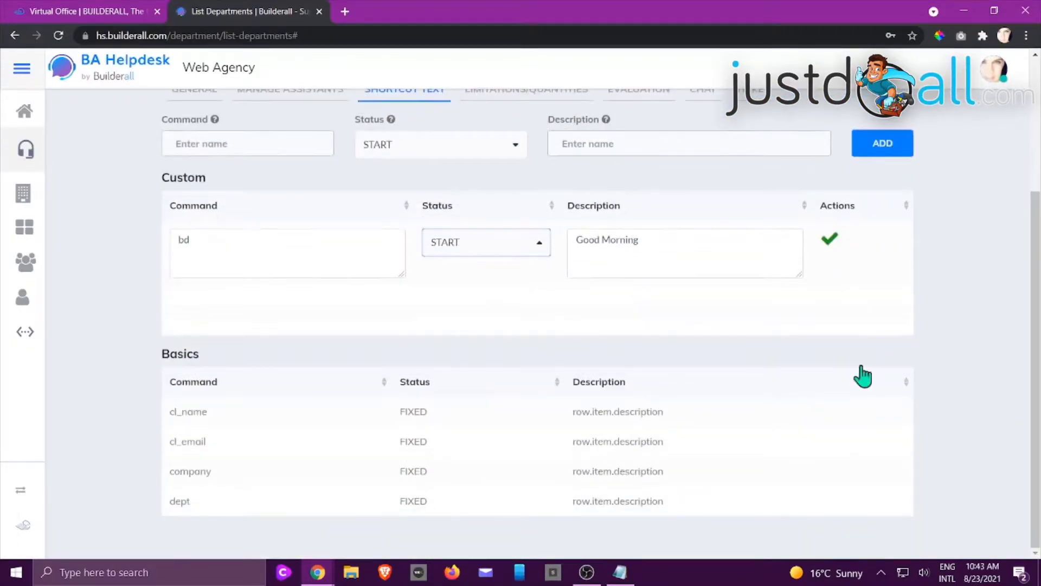
scroll(855, 376, up, 4)
click(295, 282)
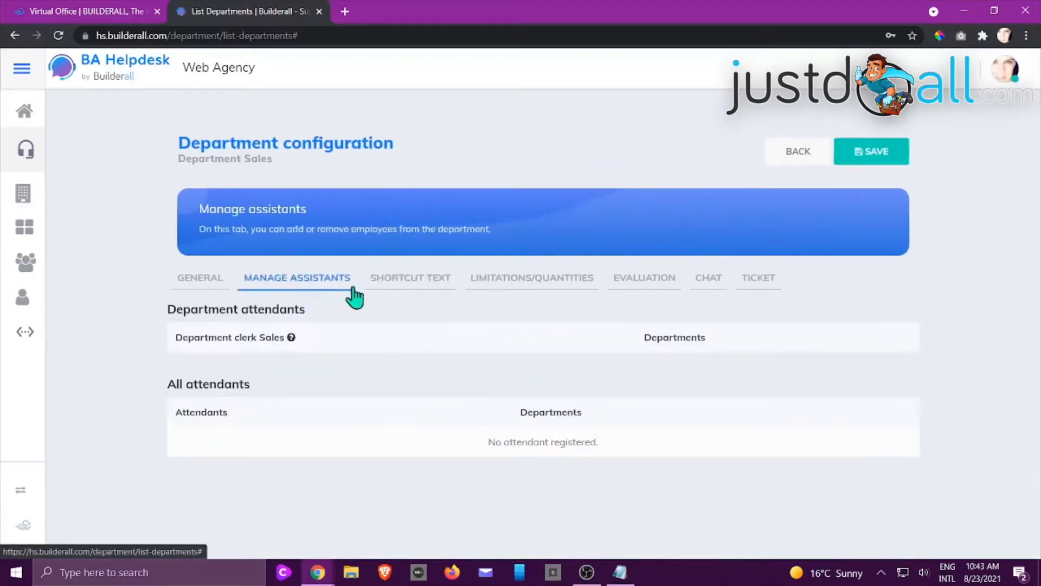
click(407, 282)
scroll(797, 425, down, 3)
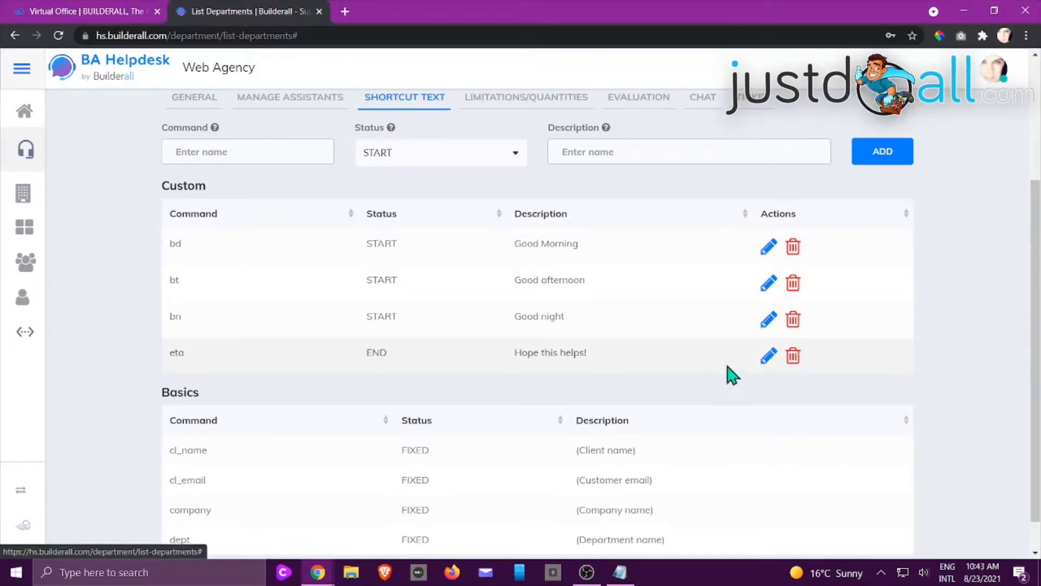
click(795, 368)
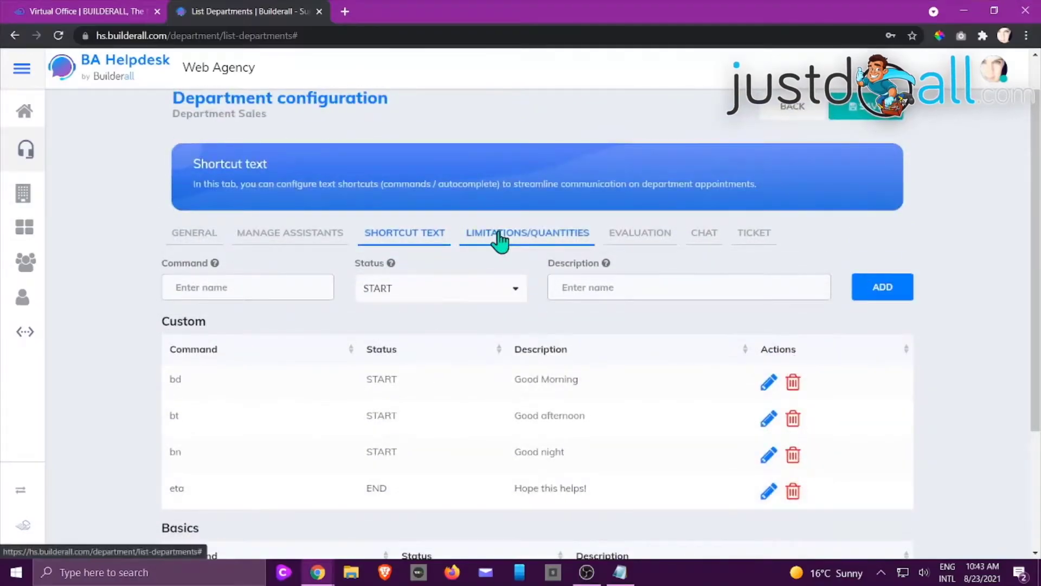
- Review Sales limits: chat waiting time 0 and inactivity message after 30 minutes
click(499, 233)
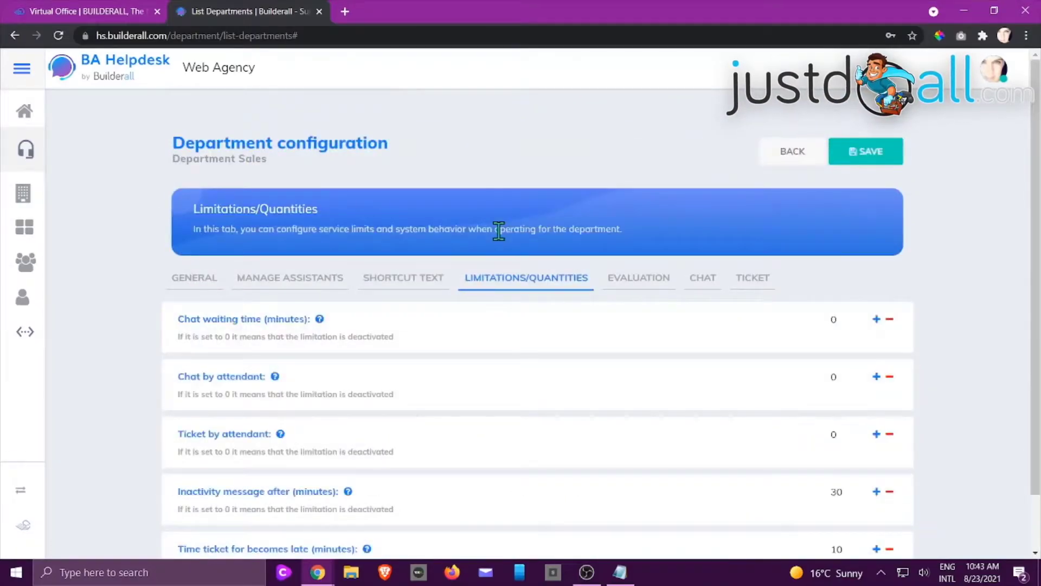
scroll(458, 323, down, 2)
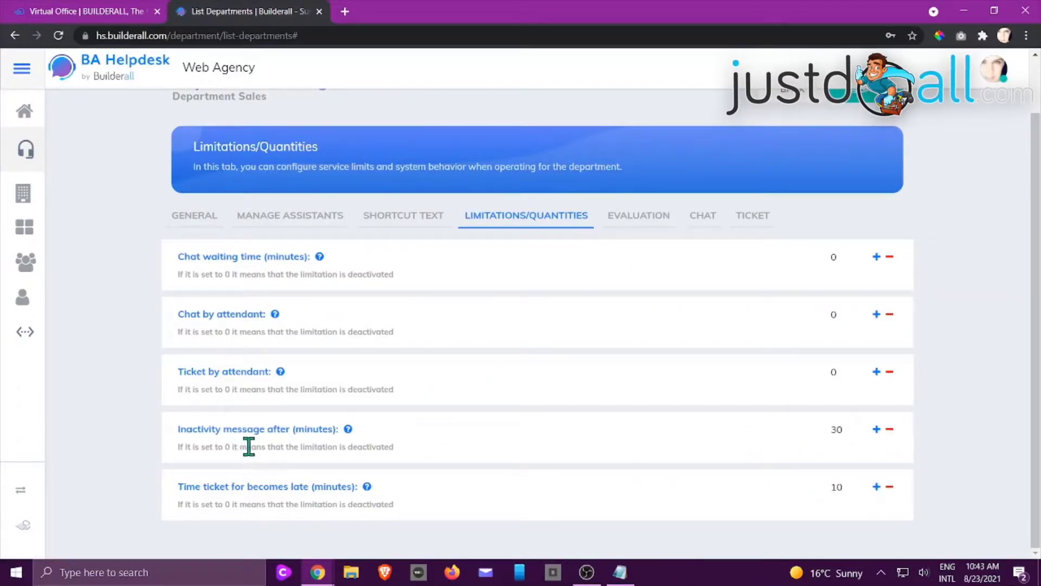
mouse_move(346, 430)
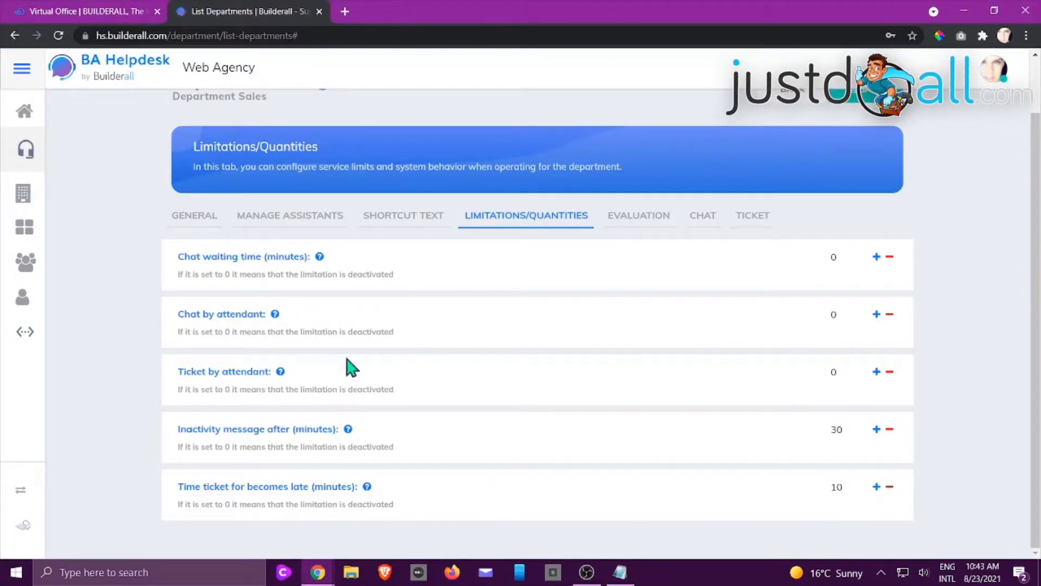
click(640, 228)
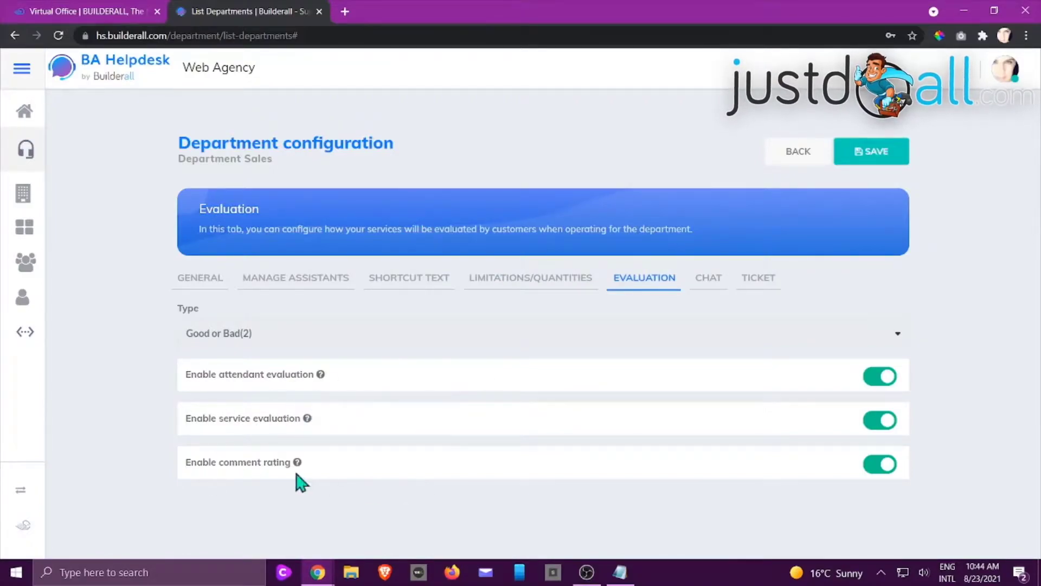
- Toggle attendant evaluation off and on, keeping Good or Bad(2) with all ratings enabled
mouse_move(296, 463)
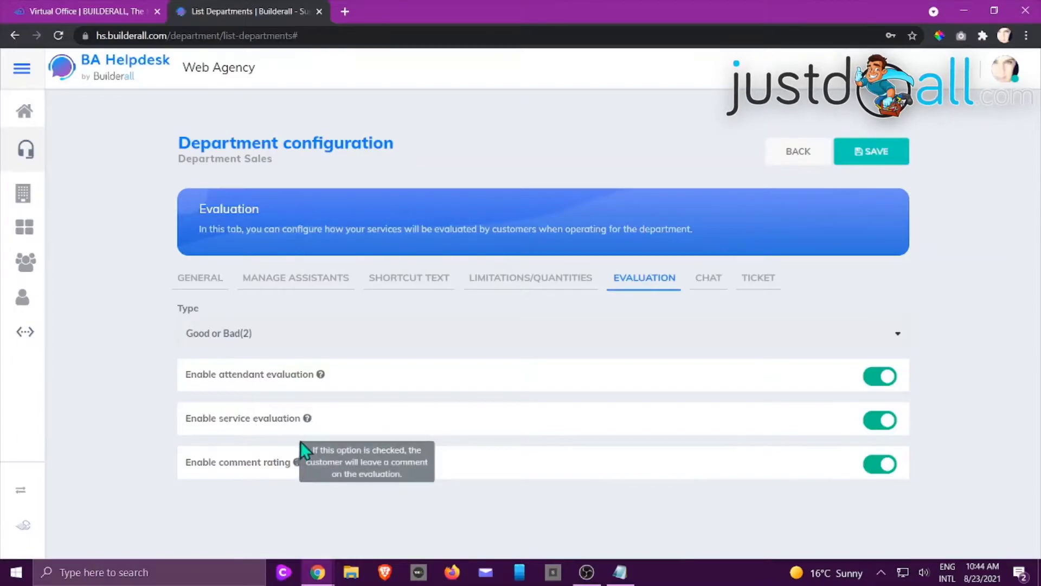
mouse_move(307, 420)
mouse_move(320, 375)
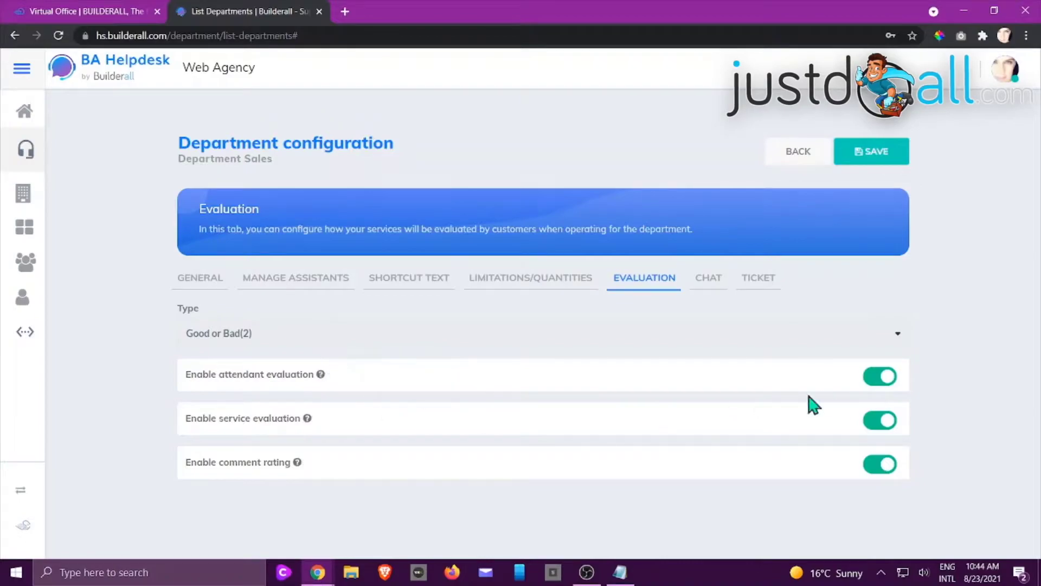
click(873, 388)
click(873, 389)
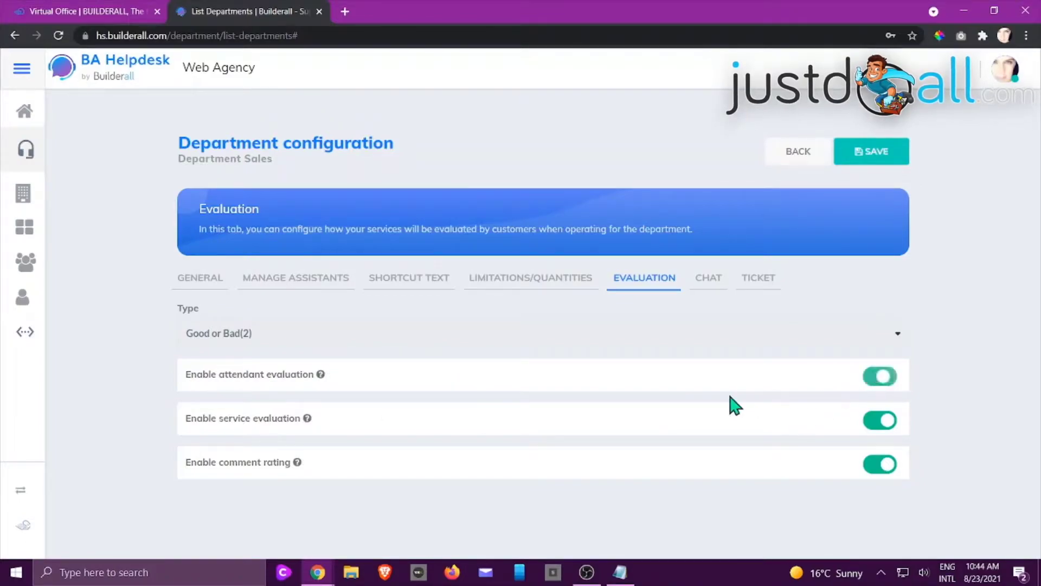
- Review Sales chat settings: Show queue, Open Chat, opening/closing messages and opening hours
click(709, 282)
scroll(705, 391, down, 2)
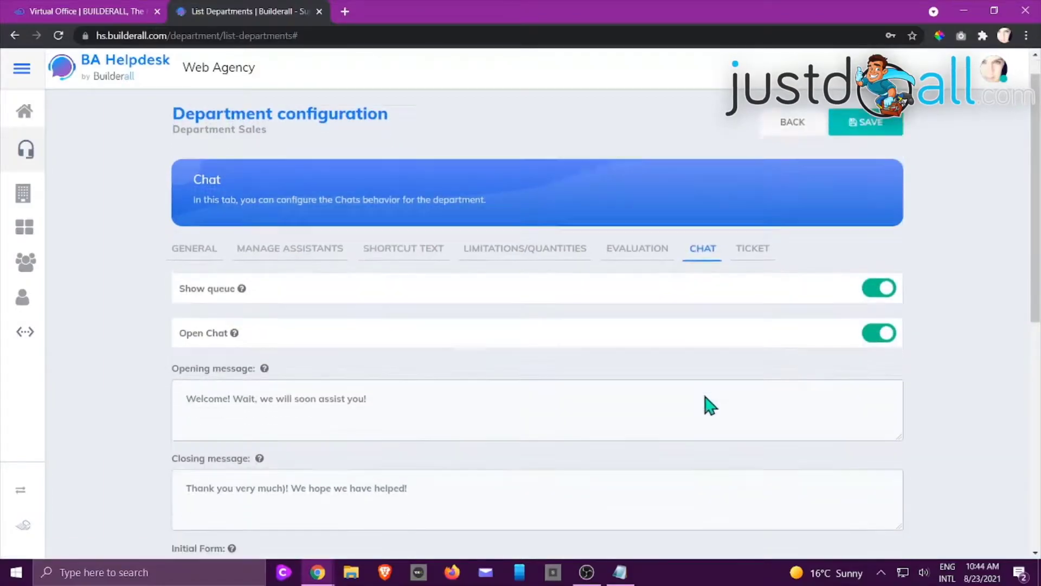
scroll(708, 401, down, 1)
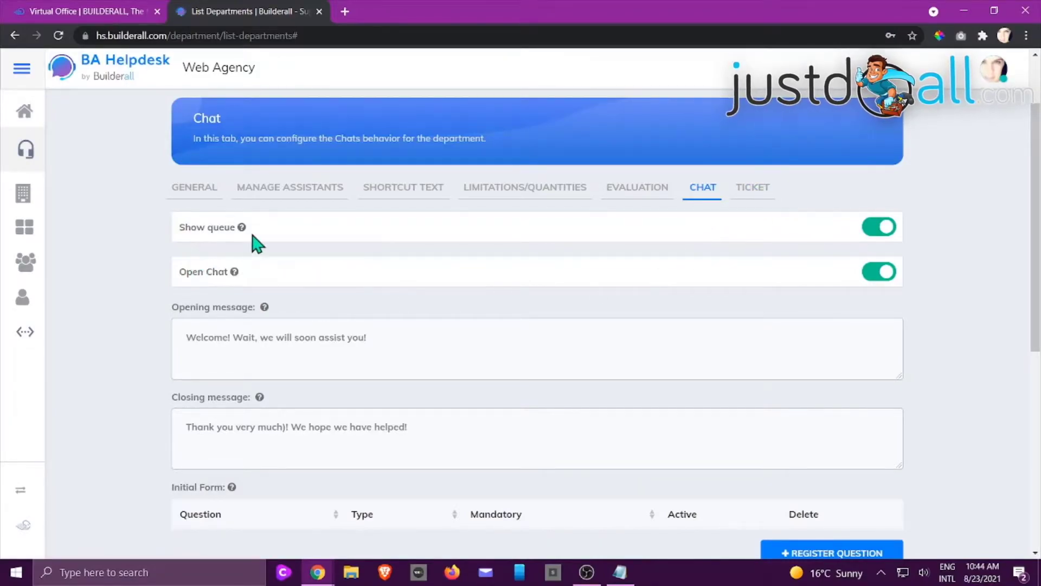
mouse_move(242, 230)
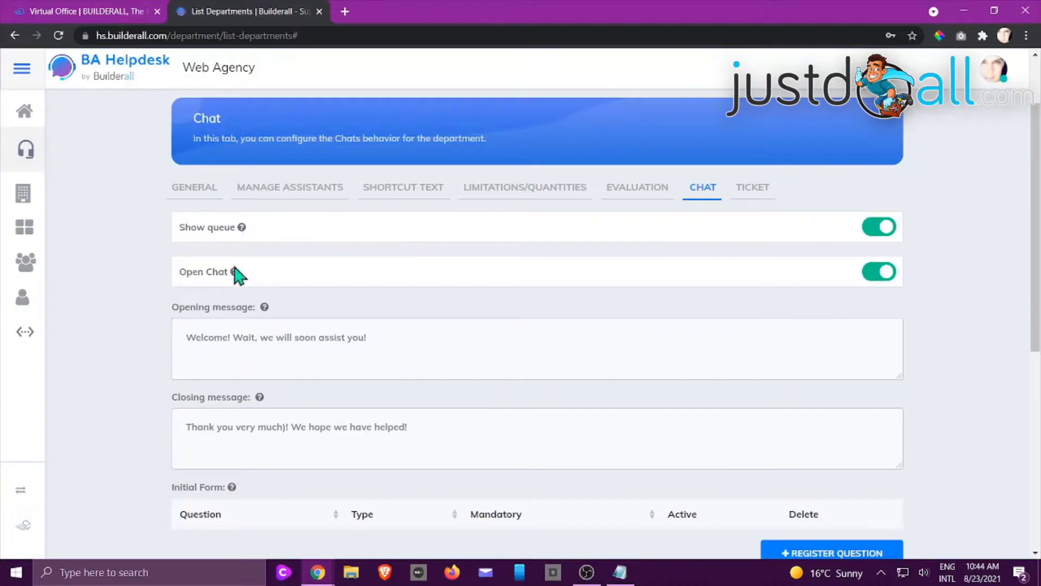
mouse_move(234, 272)
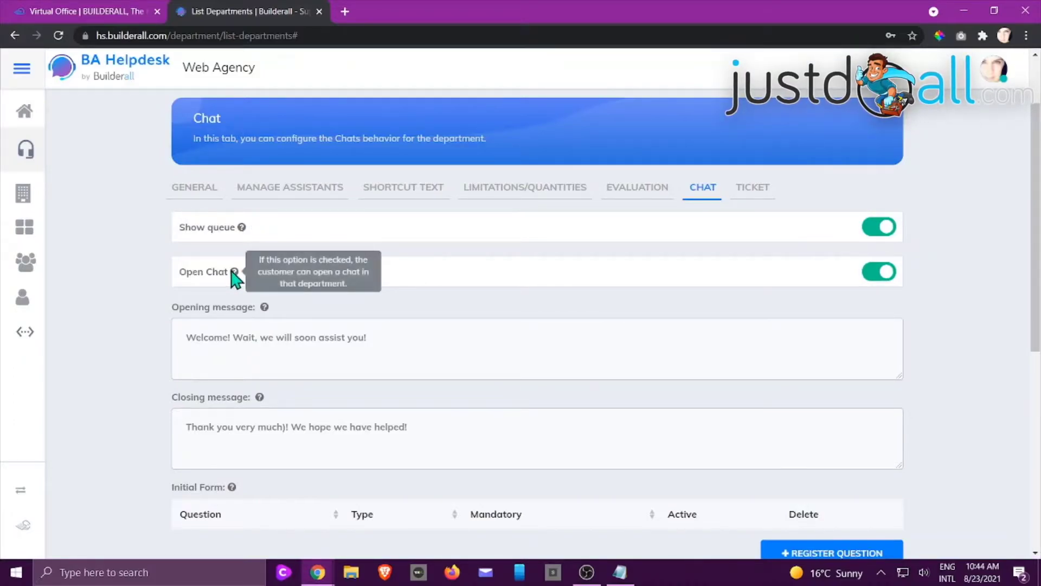
click(408, 337)
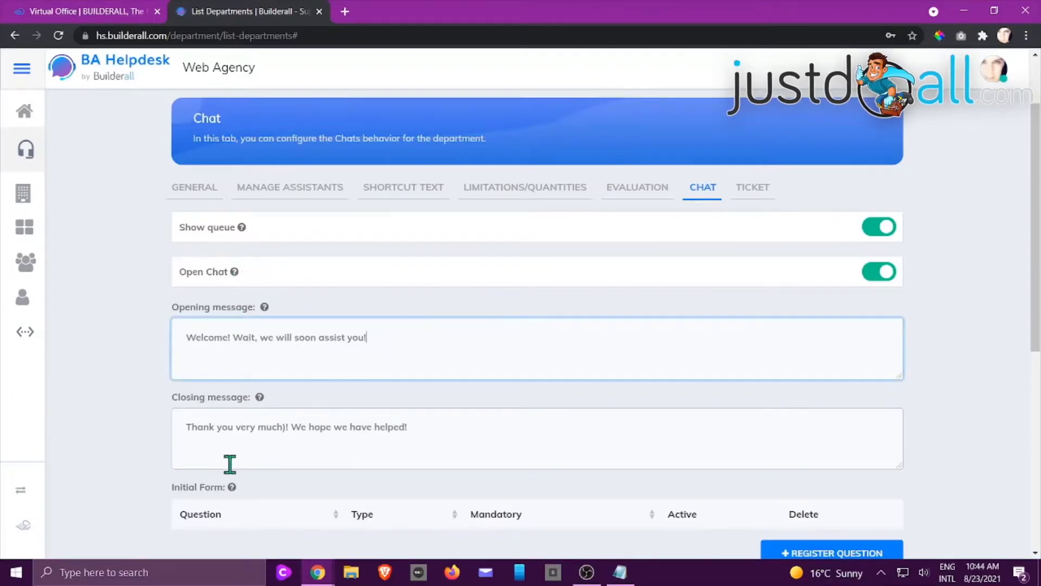
scroll(230, 464, down, 1)
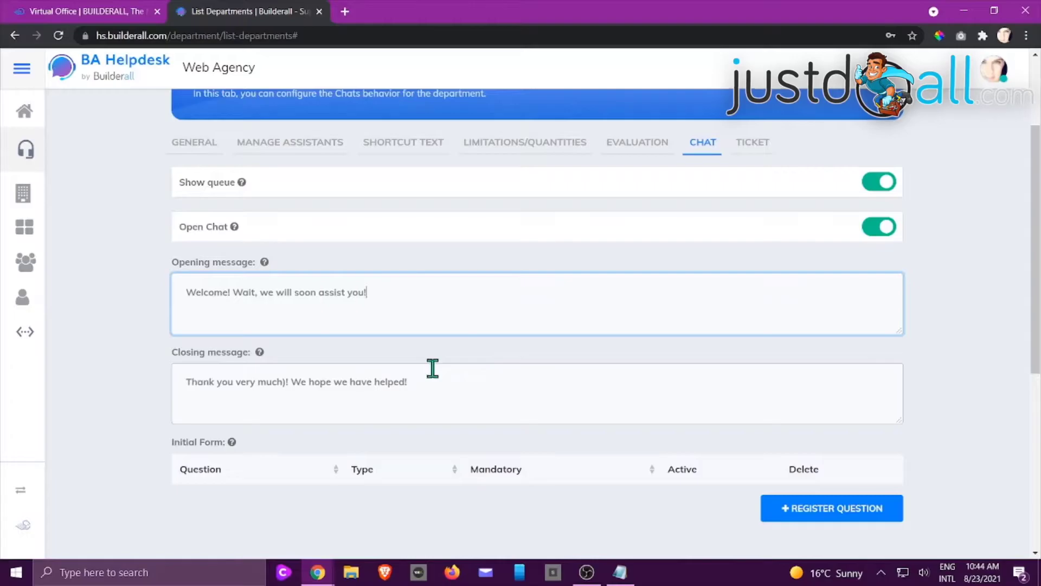
scroll(432, 367, down, 2)
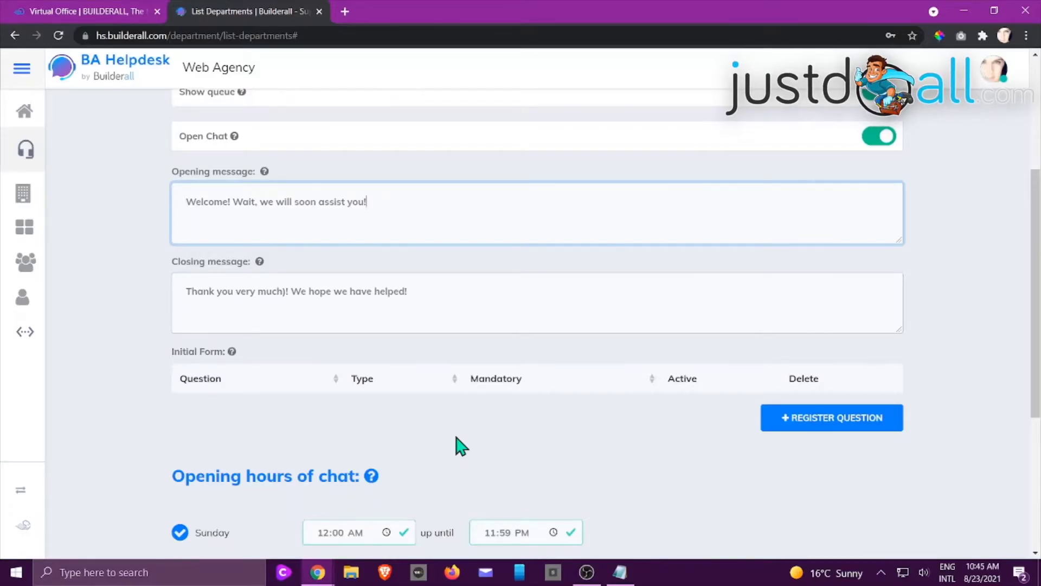
scroll(488, 440, down, 2)
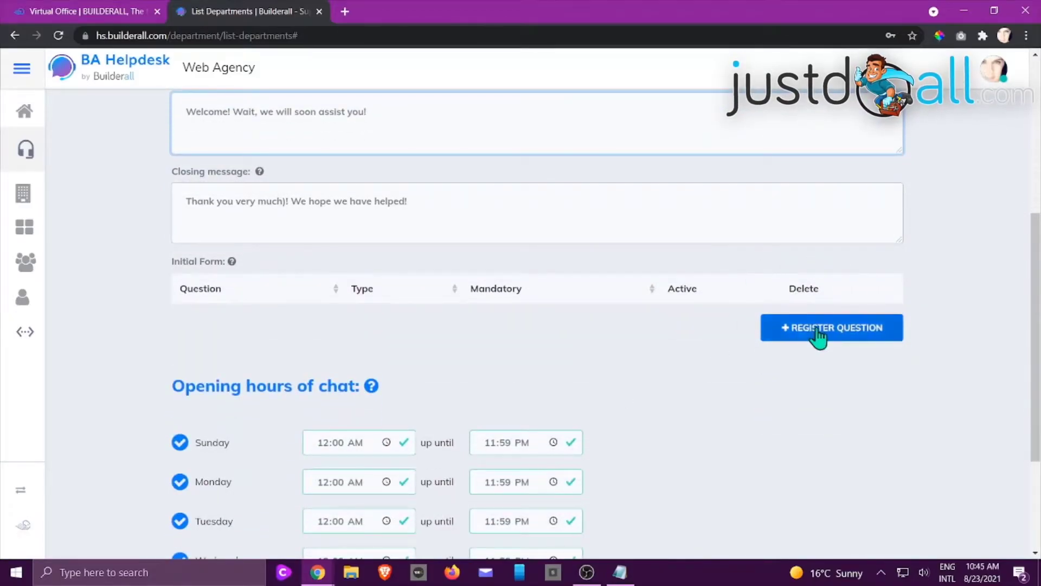
- Add a TEXT initial-form question asking for a contact number in case the chat closes
click(819, 331)
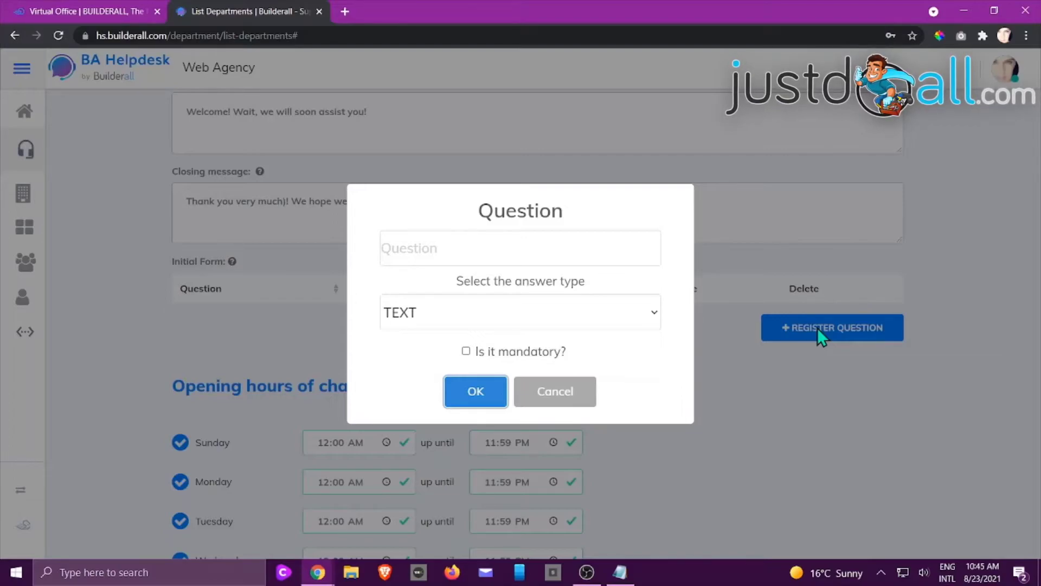
click(538, 247)
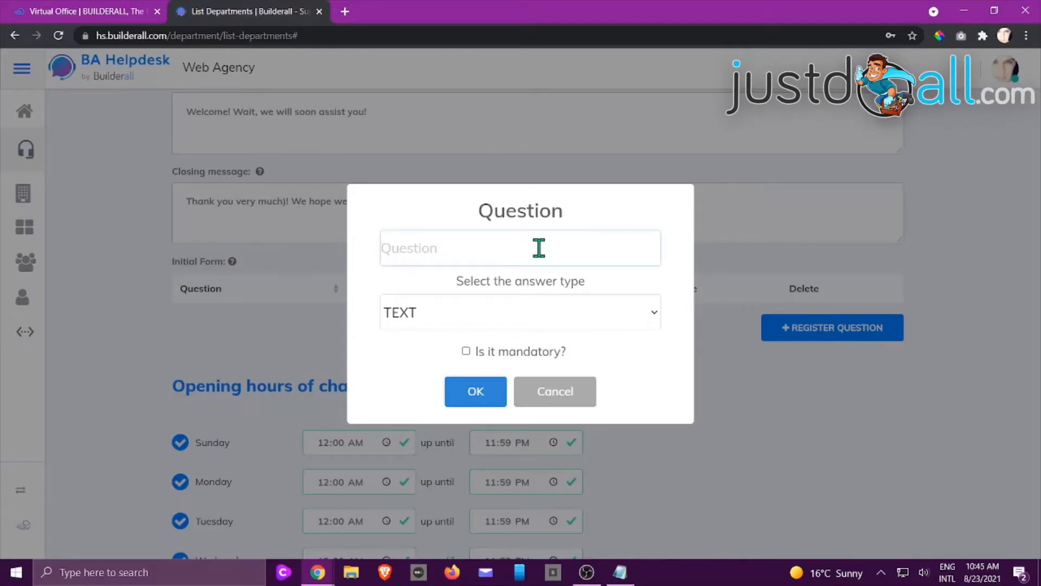
text(P)
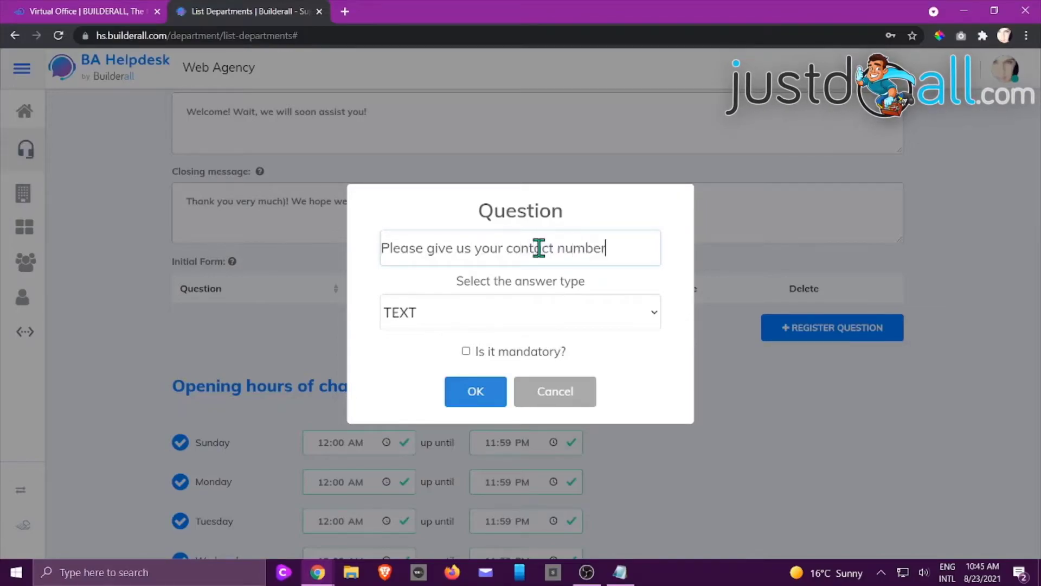
text(ase)
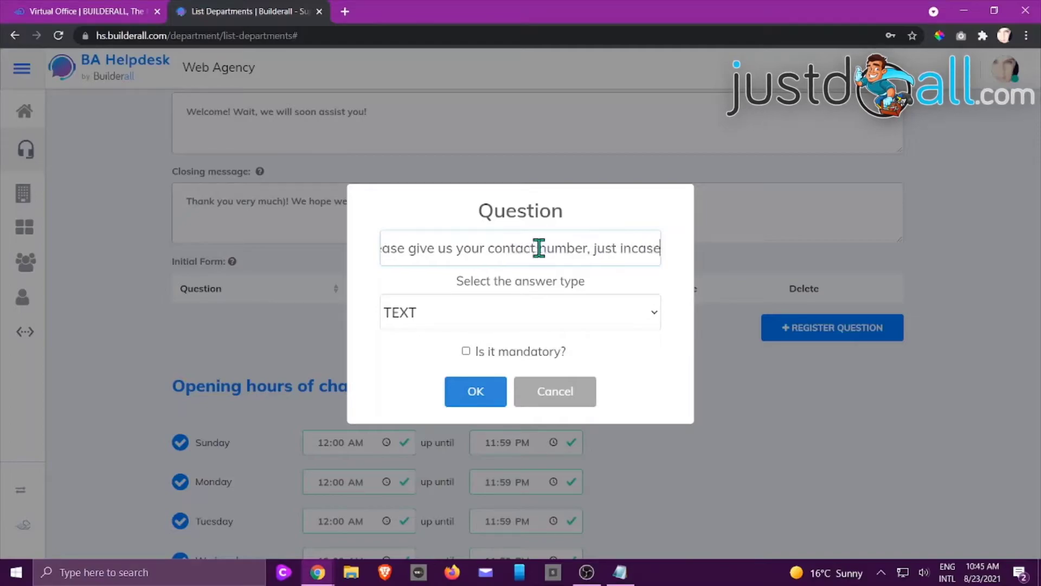
text( the chat closes.)
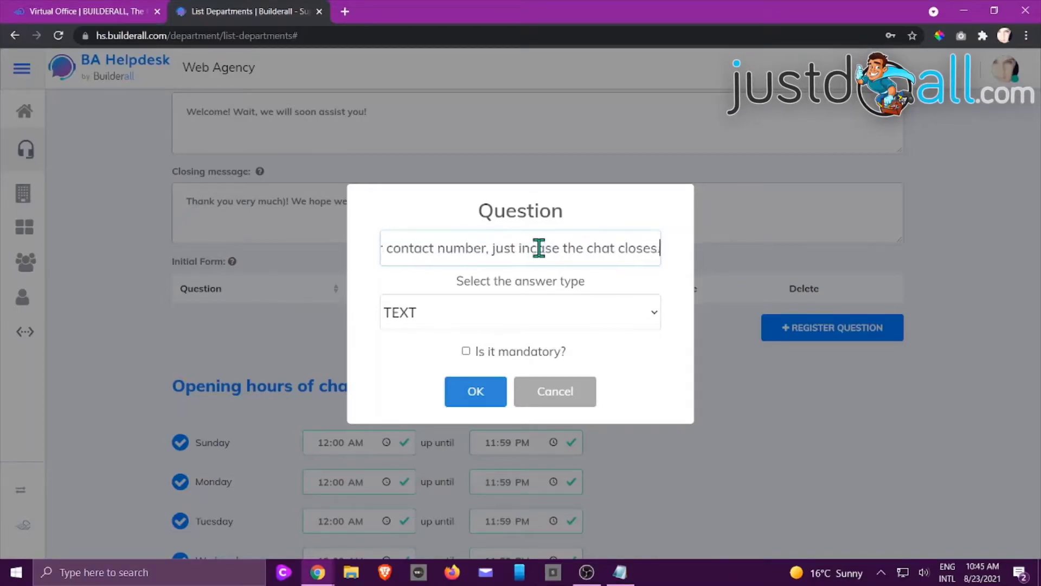
text( so we)
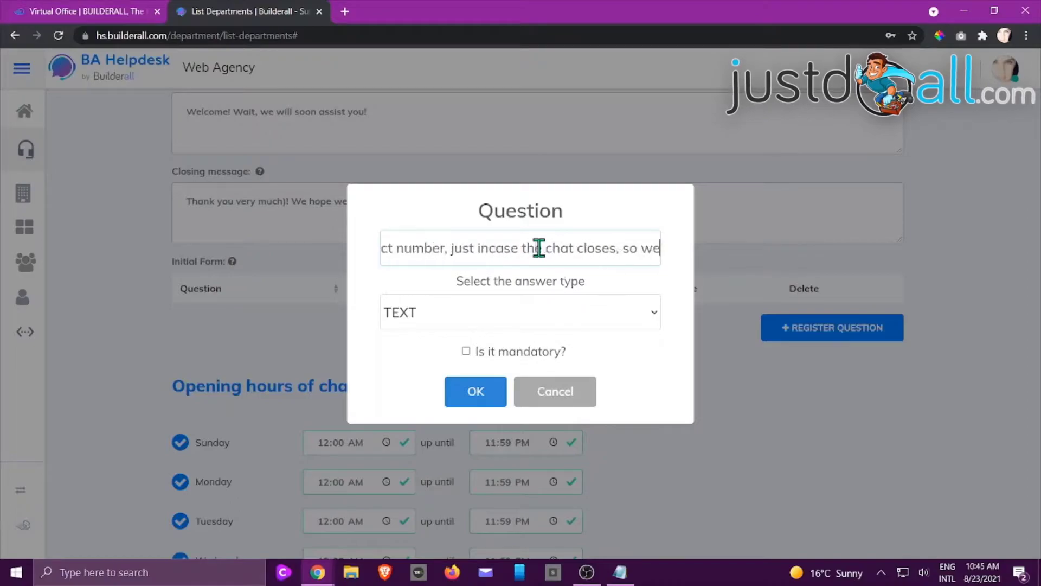
text( can get back to you.)
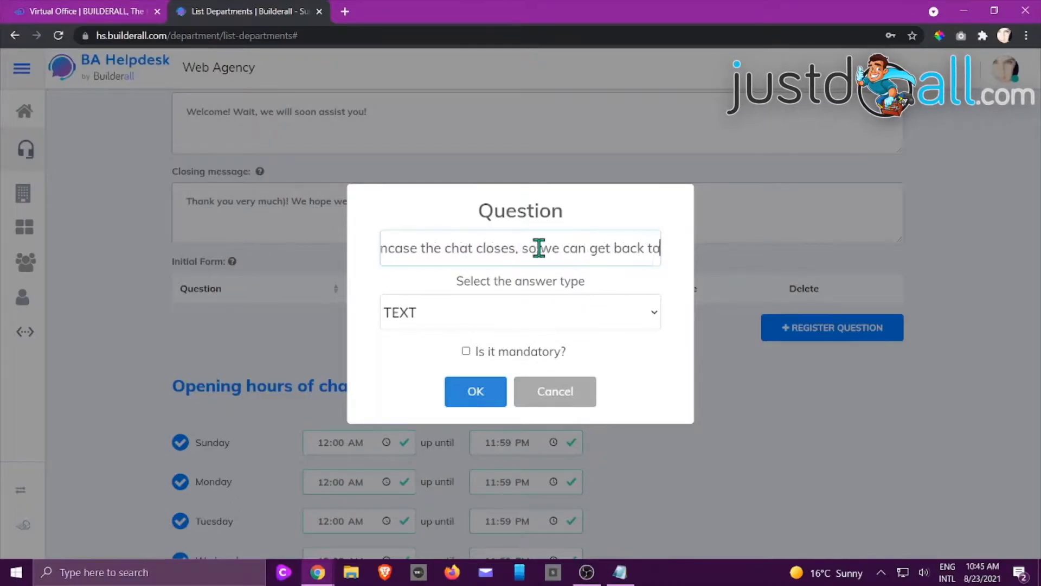
click(462, 313)
click(462, 313)
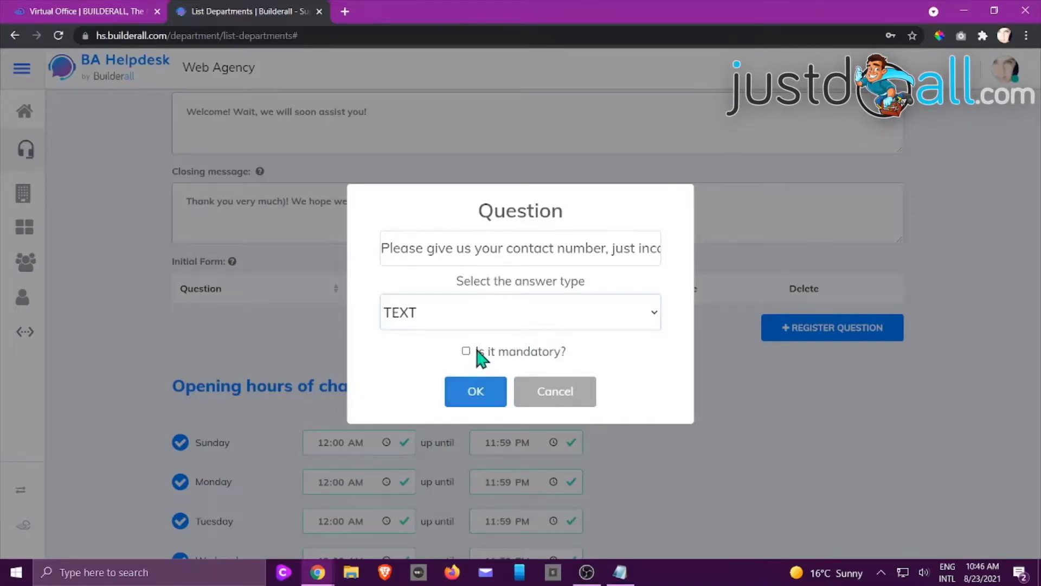
click(470, 389)
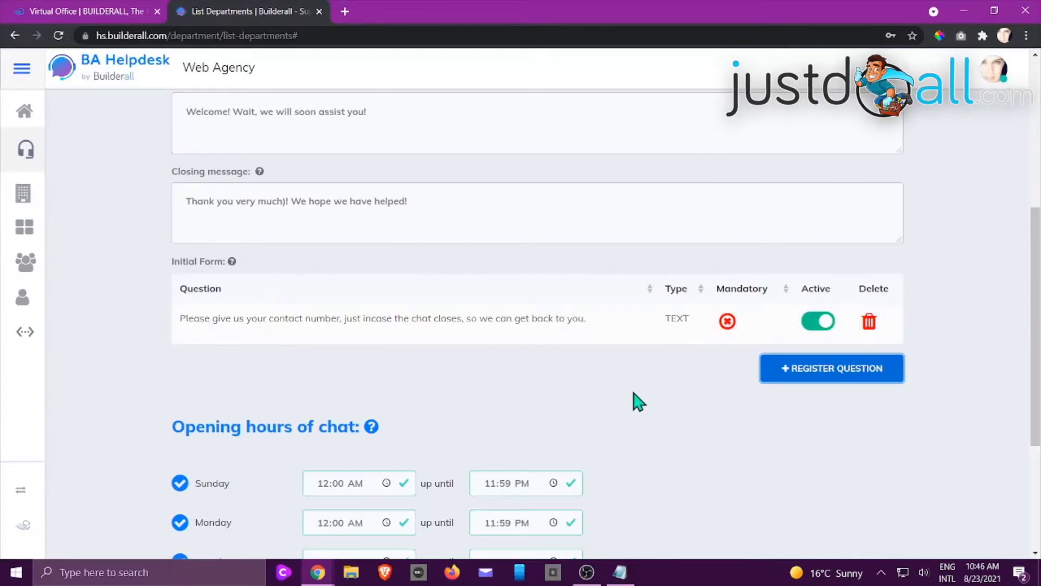
- Set Sunday's chat opening time to 02:00 AM, keeping the 11:59 PM closing time
scroll(633, 398, down, 3)
scroll(653, 388, down, 1)
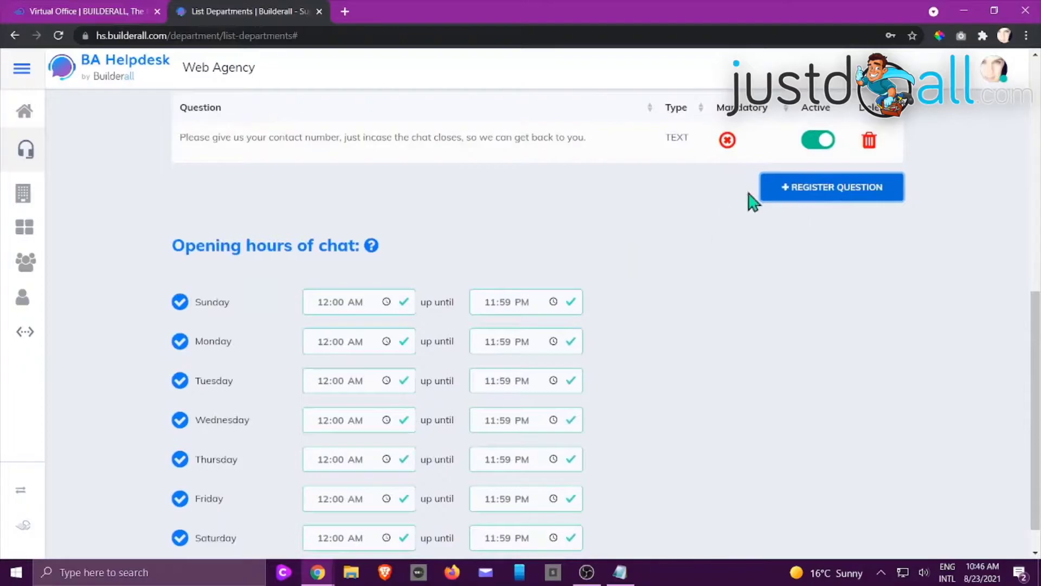
scroll(708, 332, down, 1)
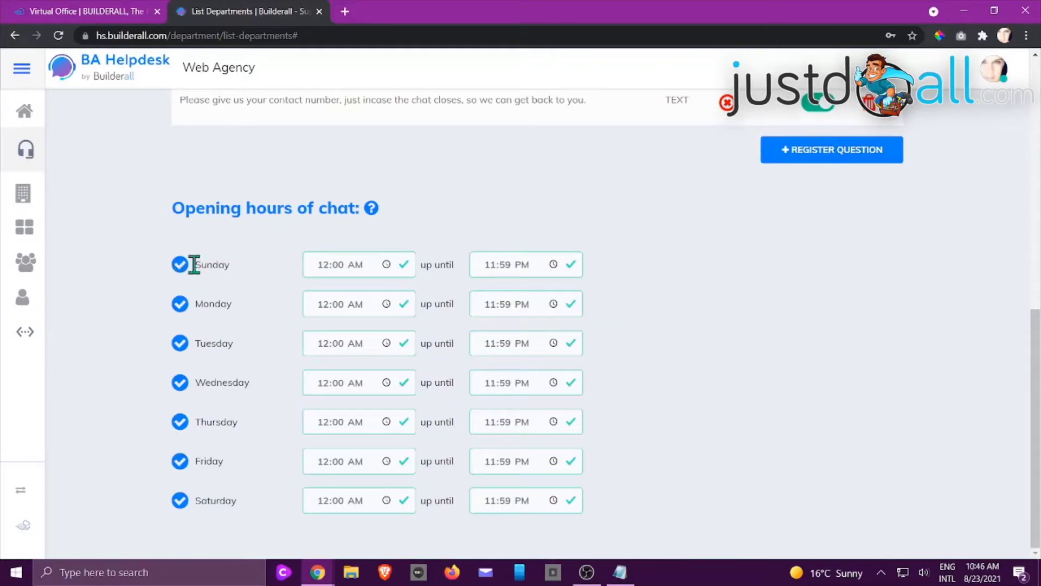
click(384, 266)
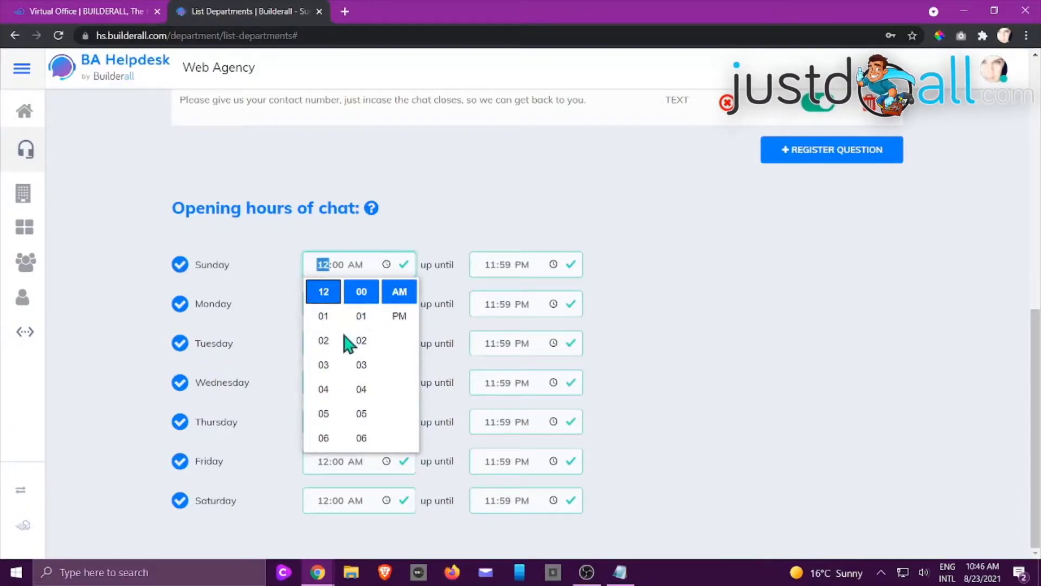
click(324, 340)
click(367, 162)
click(386, 266)
click(414, 251)
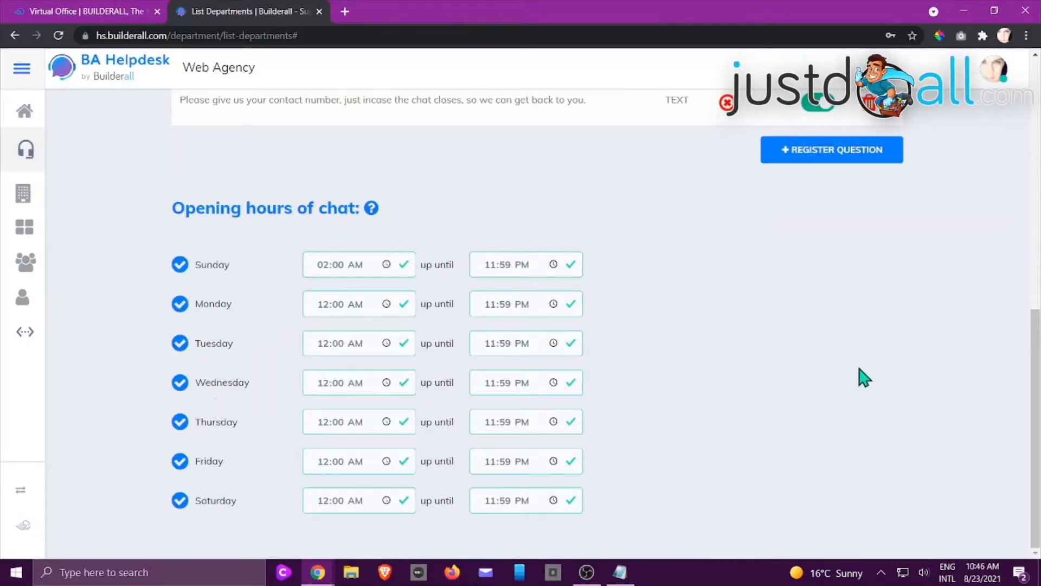
scroll(926, 340, up, 8)
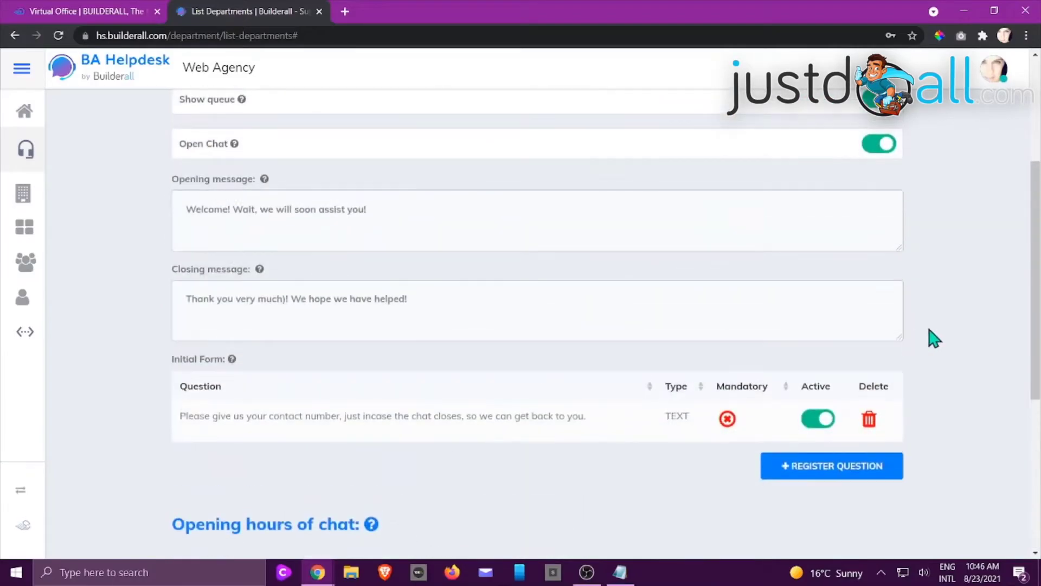
scroll(940, 326, up, 2)
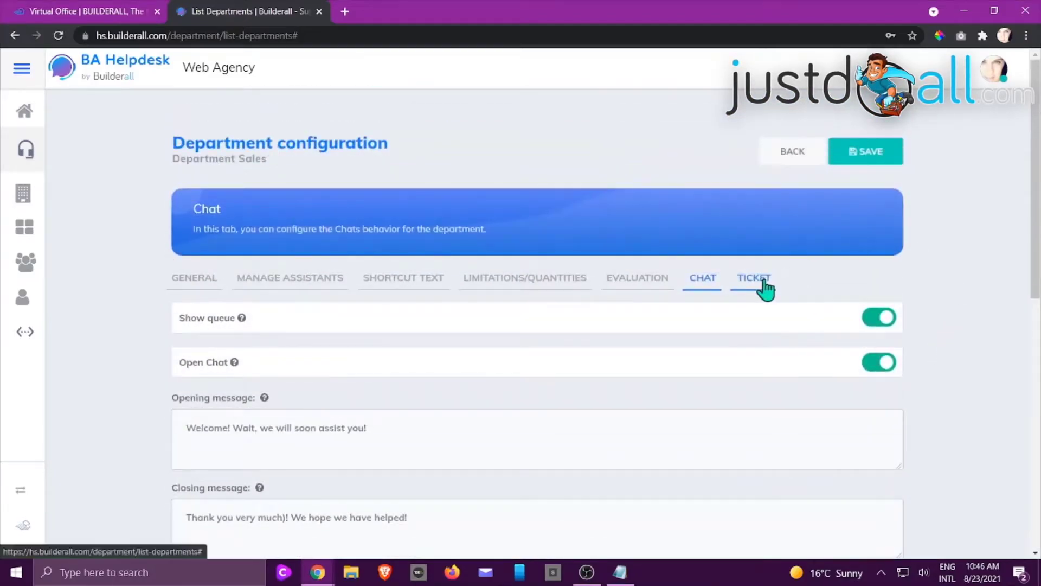
- Show the Sales Ticket settings, toggling Send email on and back off
click(765, 286)
scroll(770, 319, down, 2)
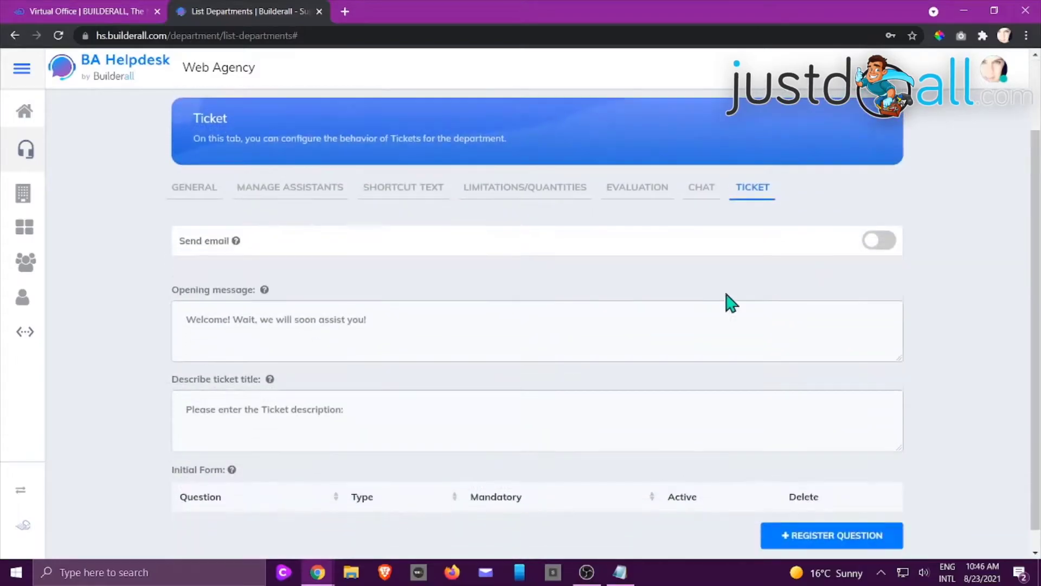
mouse_move(235, 241)
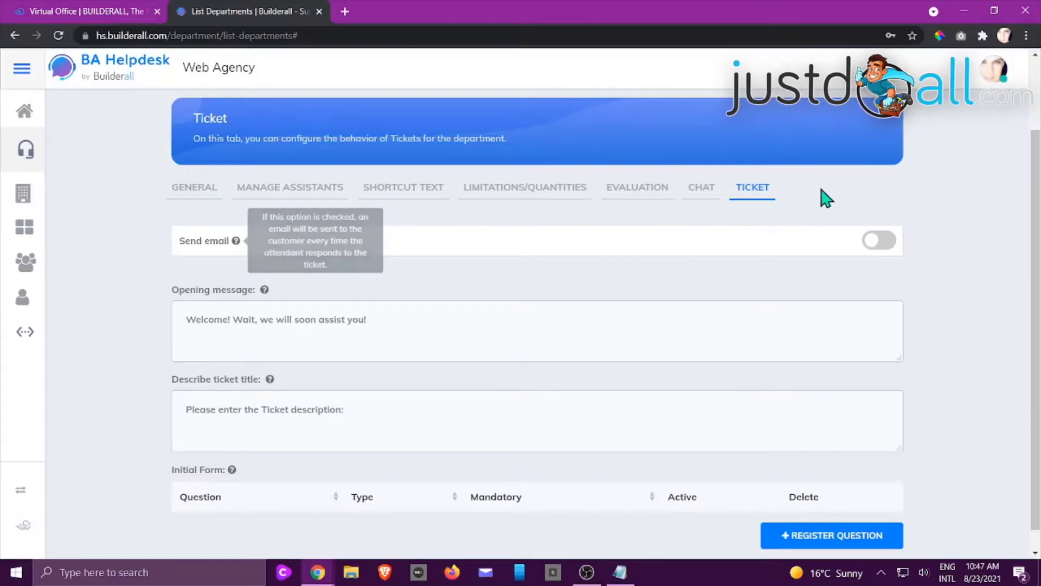
click(879, 246)
click(881, 246)
scroll(349, 285, down, 1)
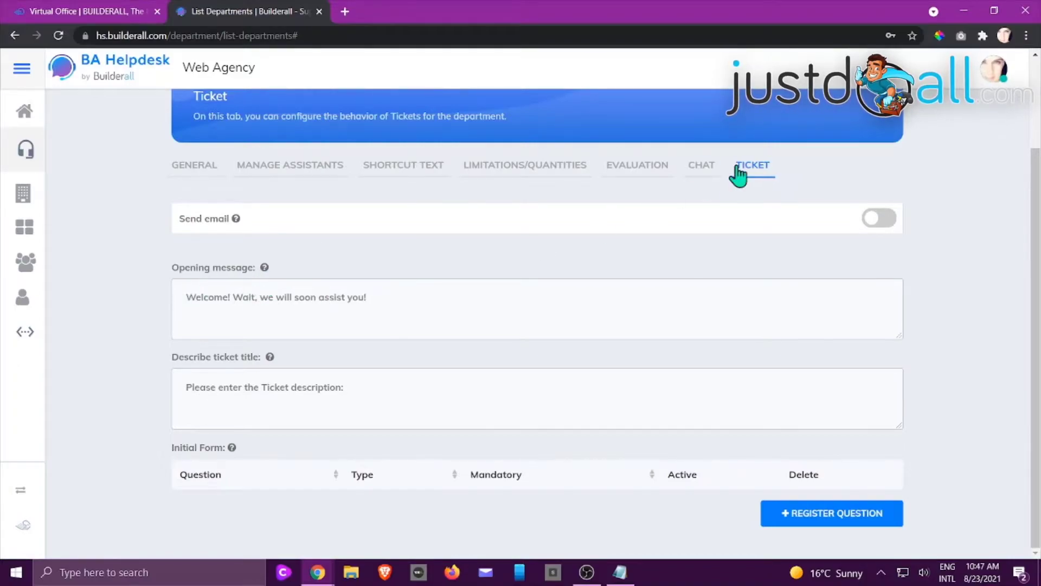
mouse_move(277, 354)
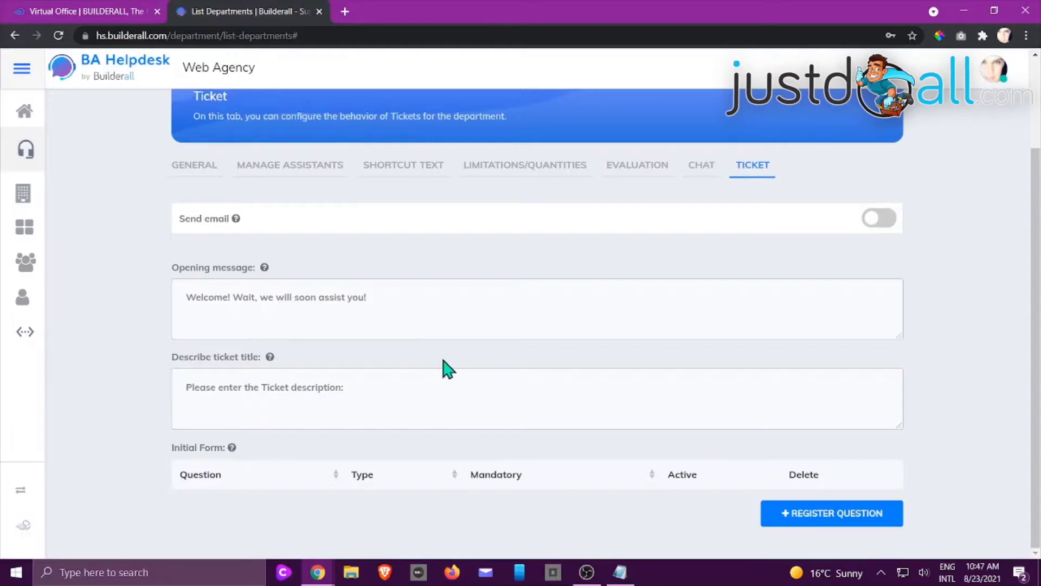
- Add the optional TEXT question 'Have you already opened another ticket?' to the ticket initial form
click(846, 518)
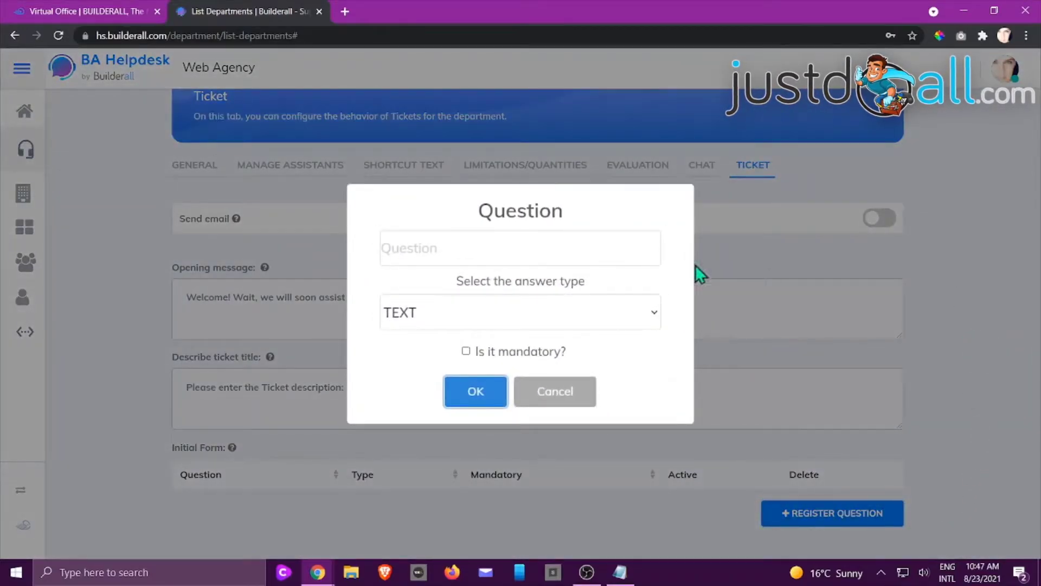
click(606, 251)
text(Have you already opened another ticket?)
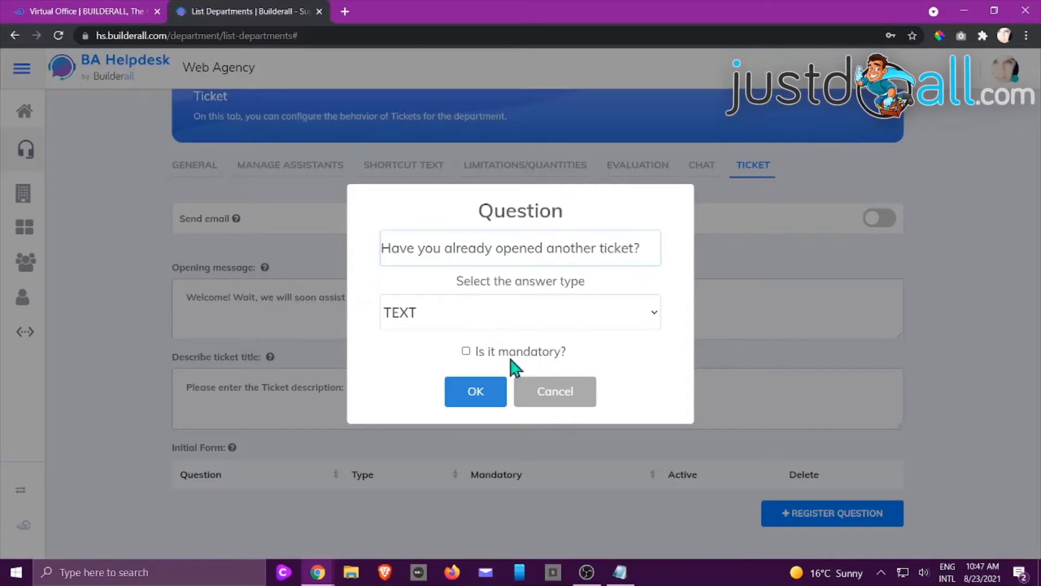
click(475, 392)
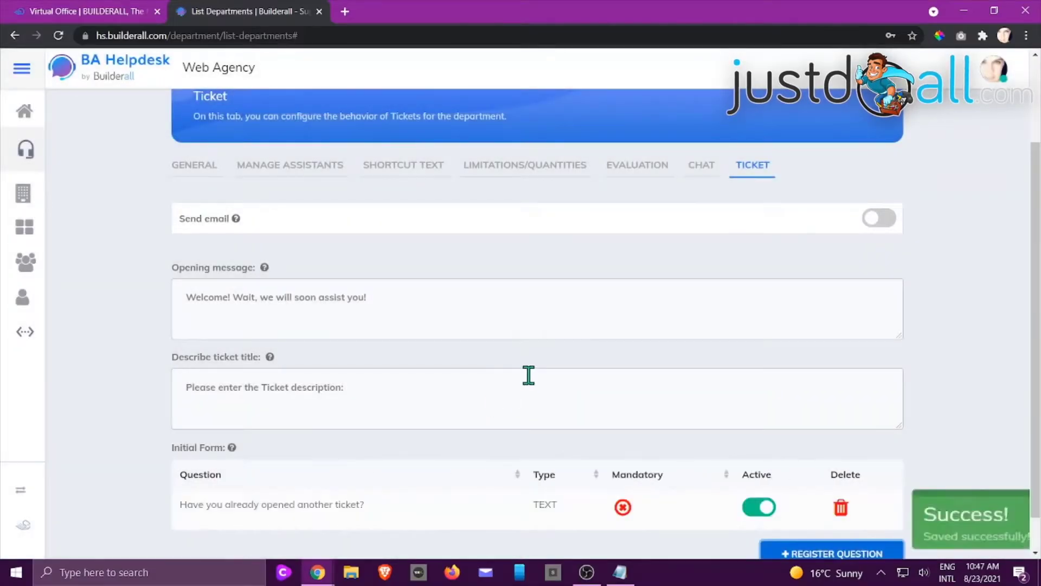
scroll(535, 365, down, 1)
click(787, 513)
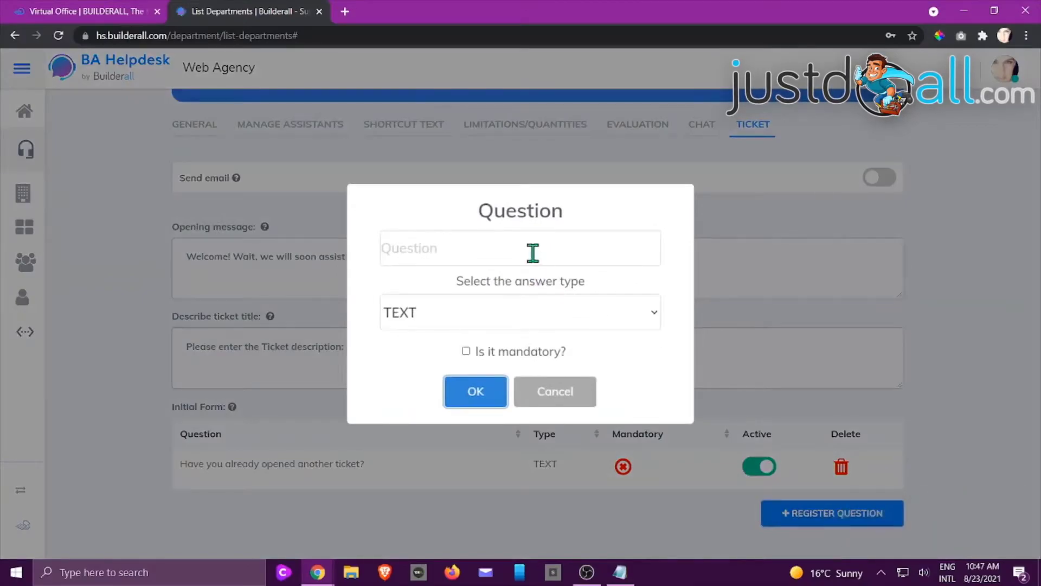
click(554, 391)
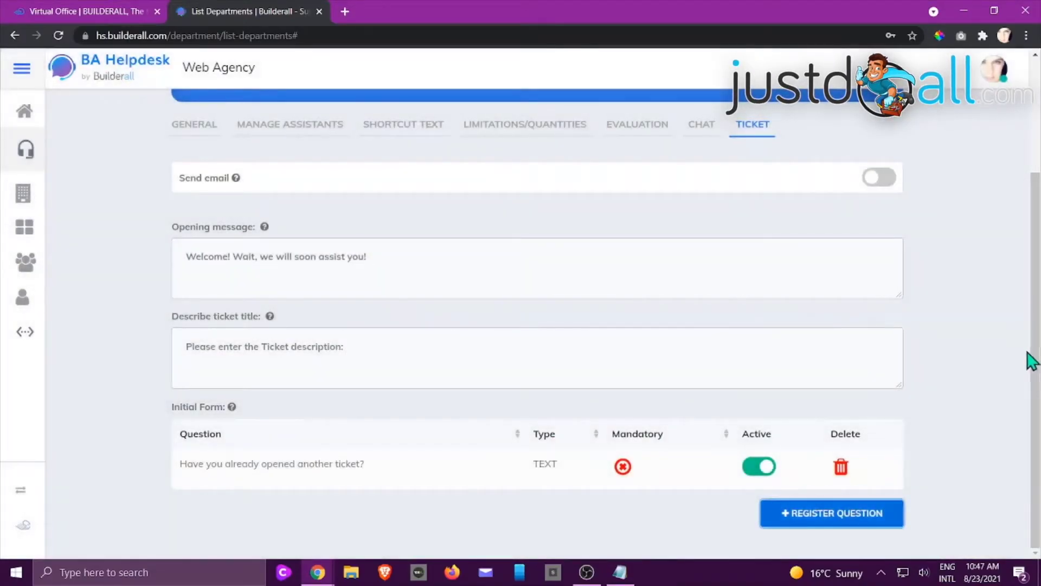
- Switch on Send email for Sales tickets and save the department configuration
scroll(1004, 353, up, 3)
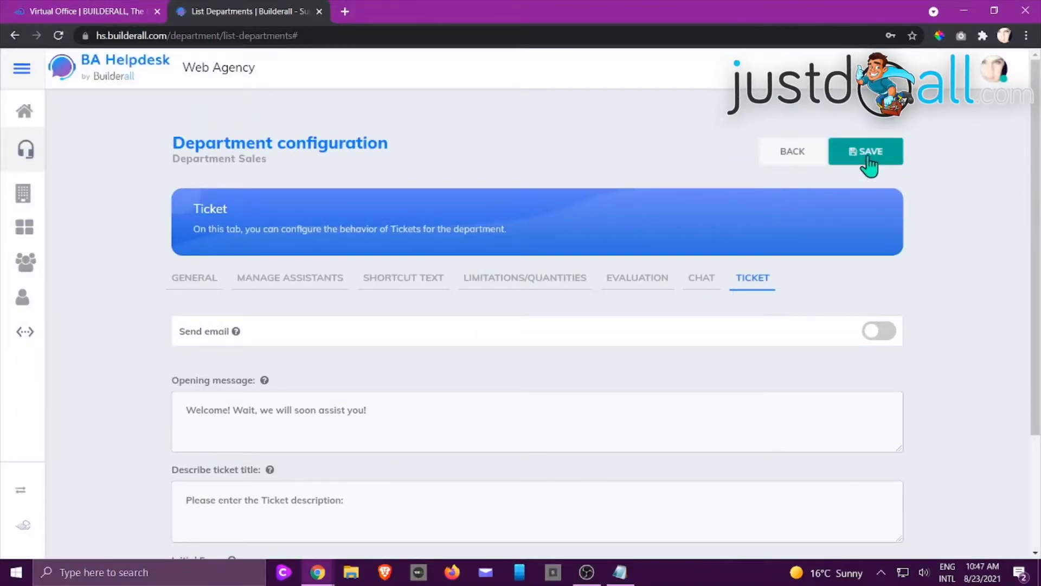
click(868, 333)
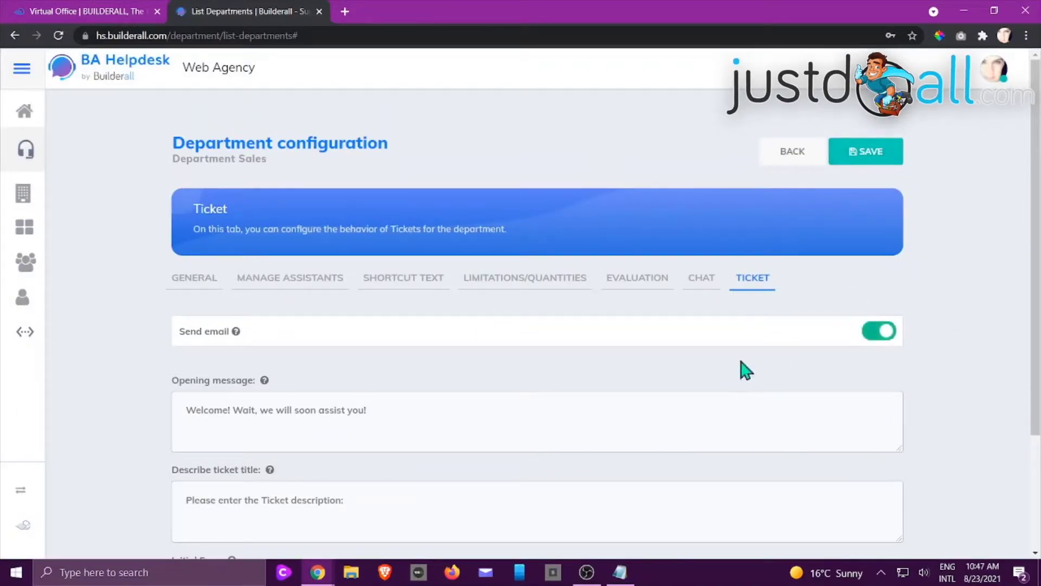
click(857, 156)
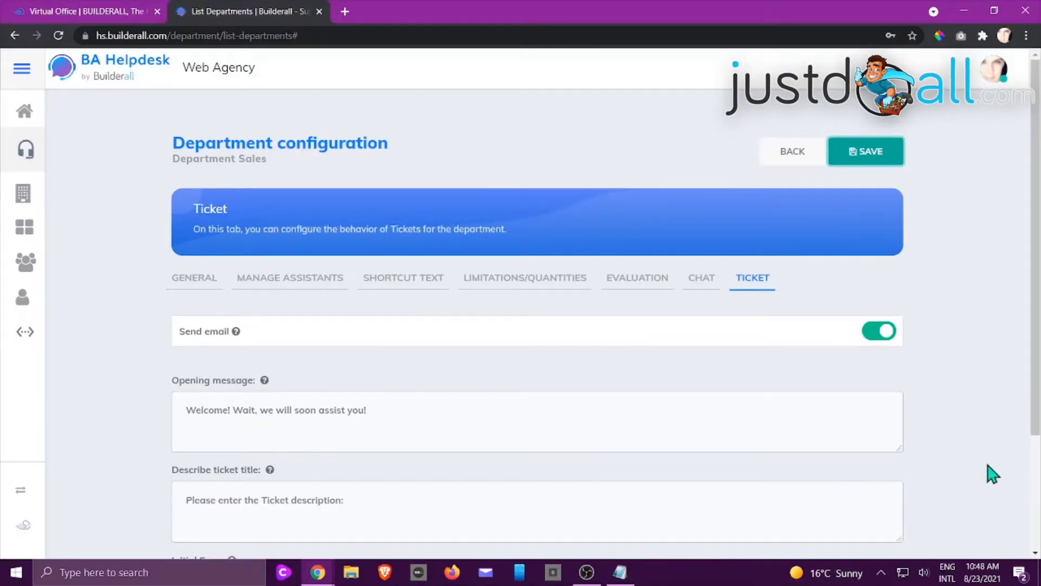
scroll(992, 476, down, 3)
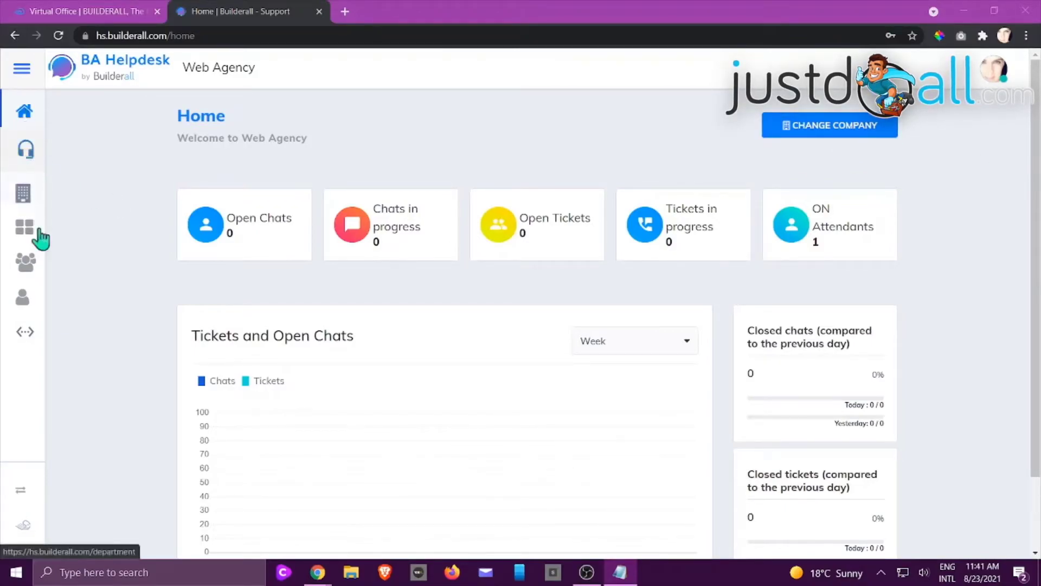
- Delete the General permission group and begin registering a new group
click(24, 266)
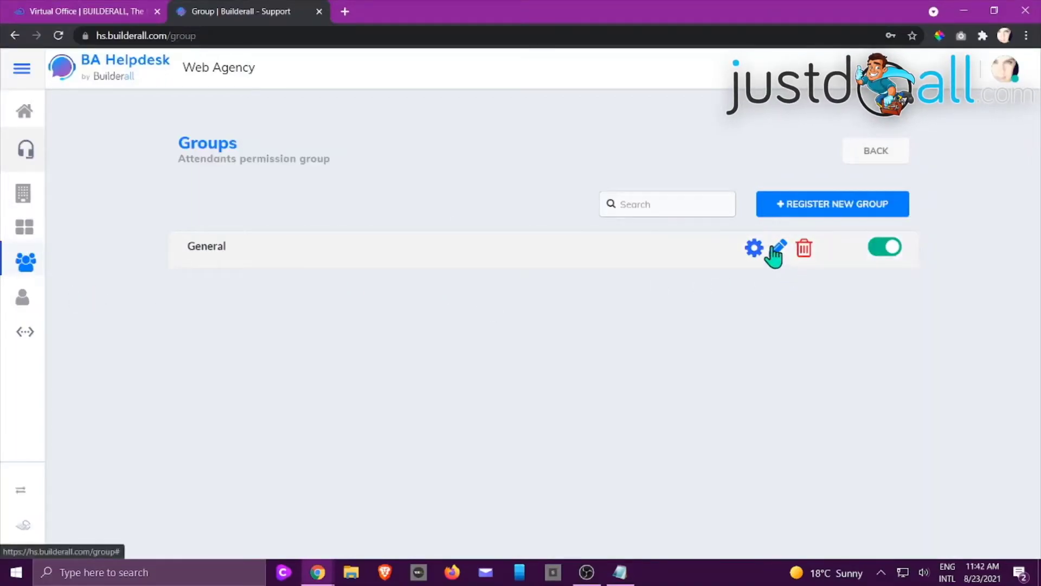
click(892, 250)
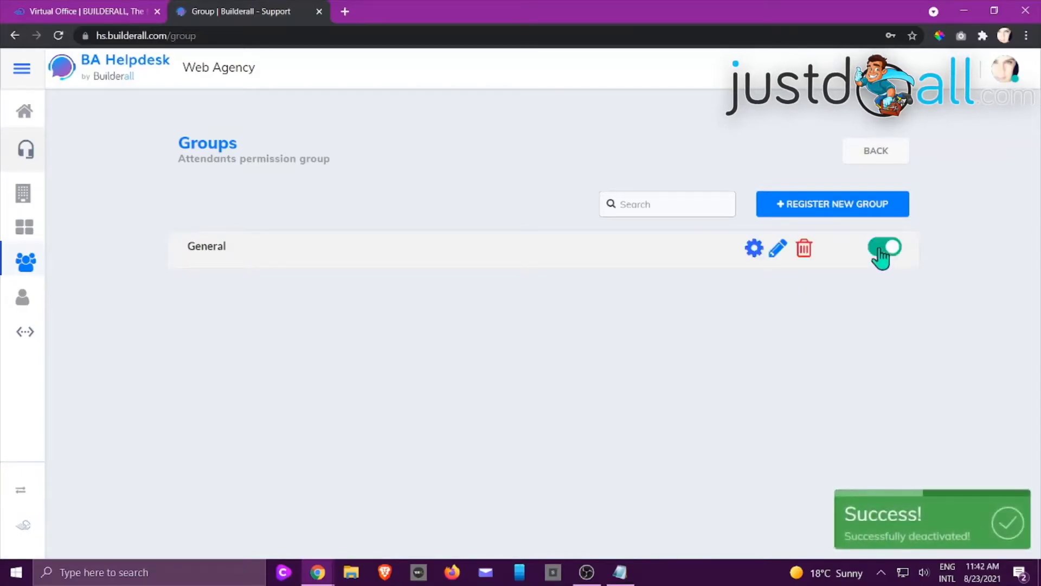
click(879, 251)
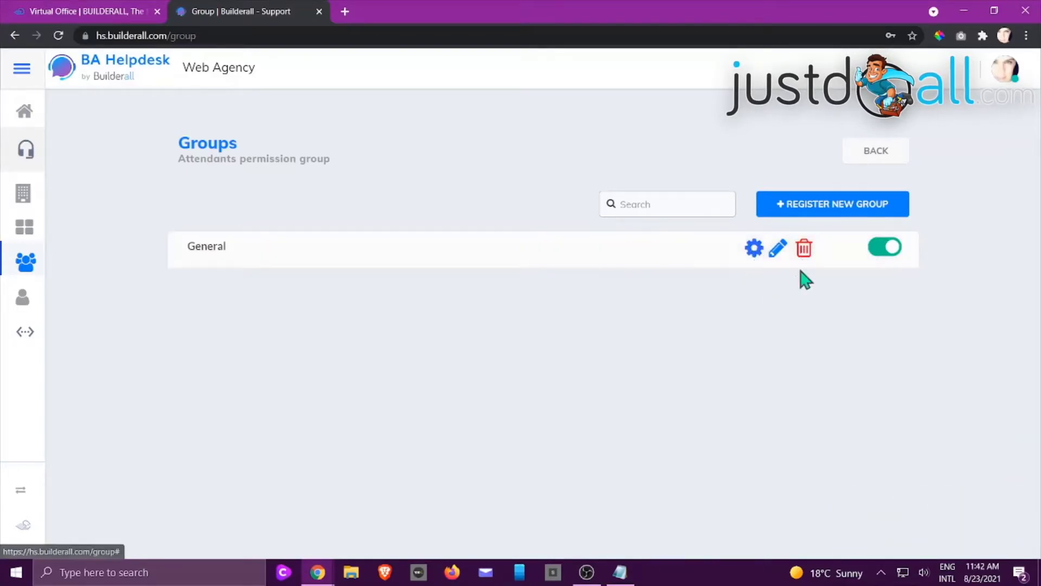
click(804, 253)
click(521, 402)
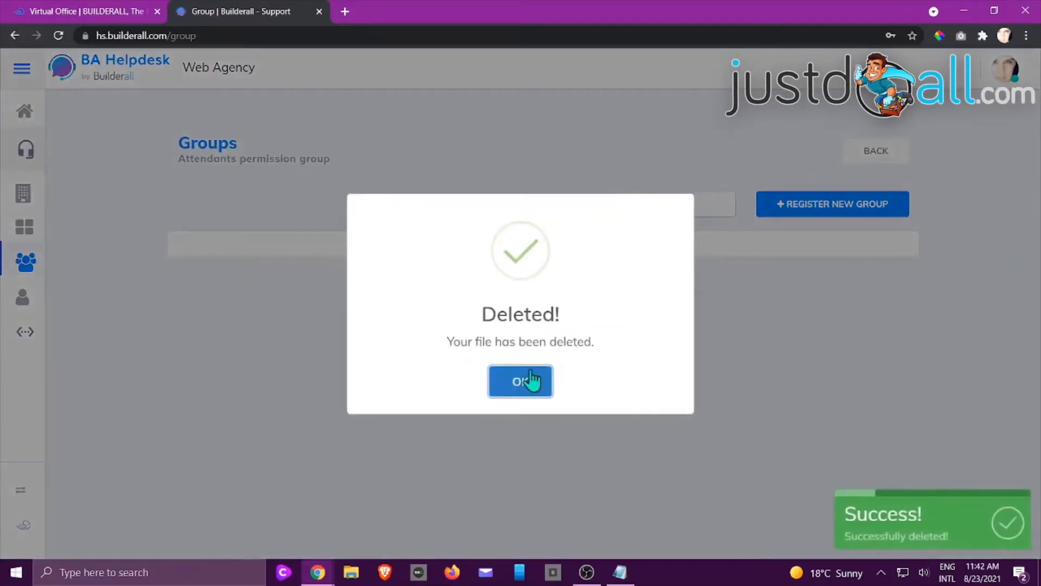
click(528, 386)
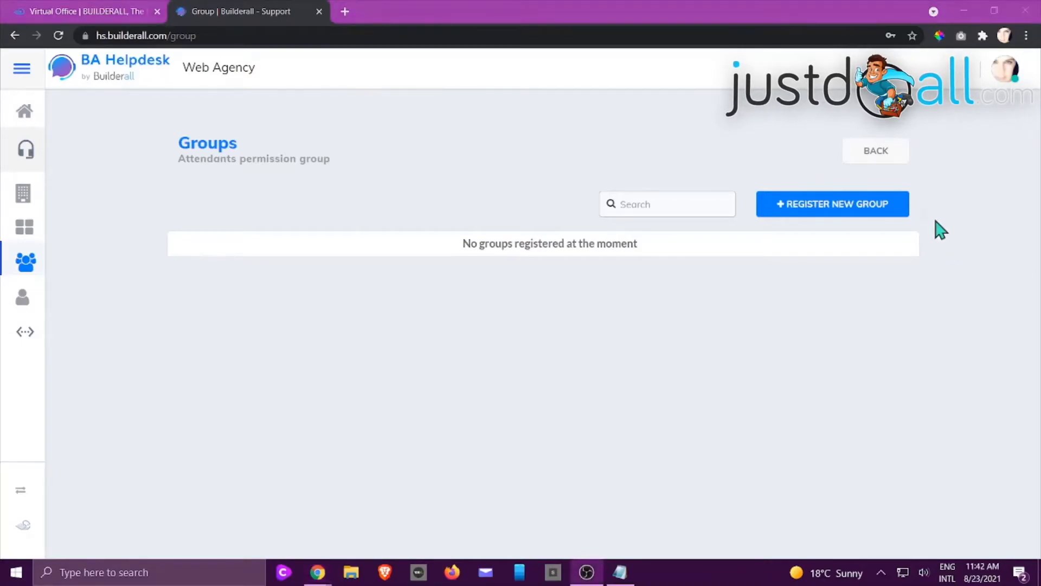
click(803, 209)
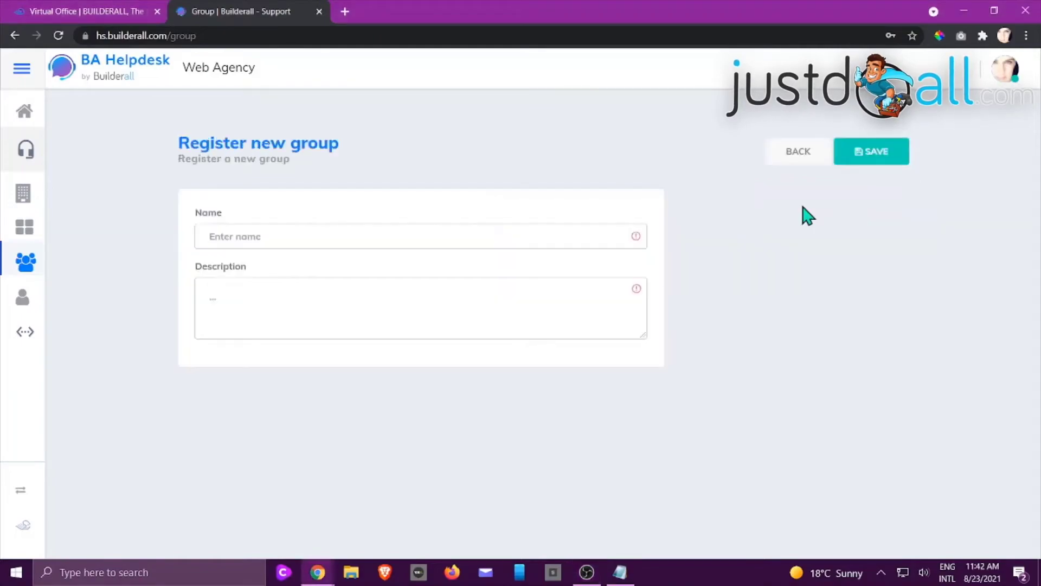
- Create 'Chat Group' with a chats-only description and view its access permissions
click(272, 236)
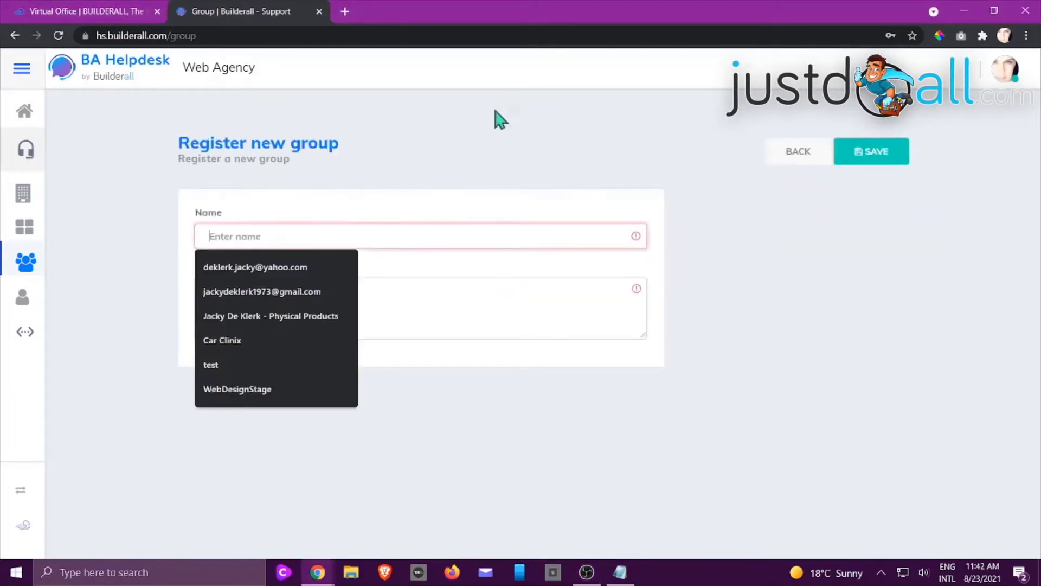
text(Chat Group)
click(332, 296)
text(This group works wit)
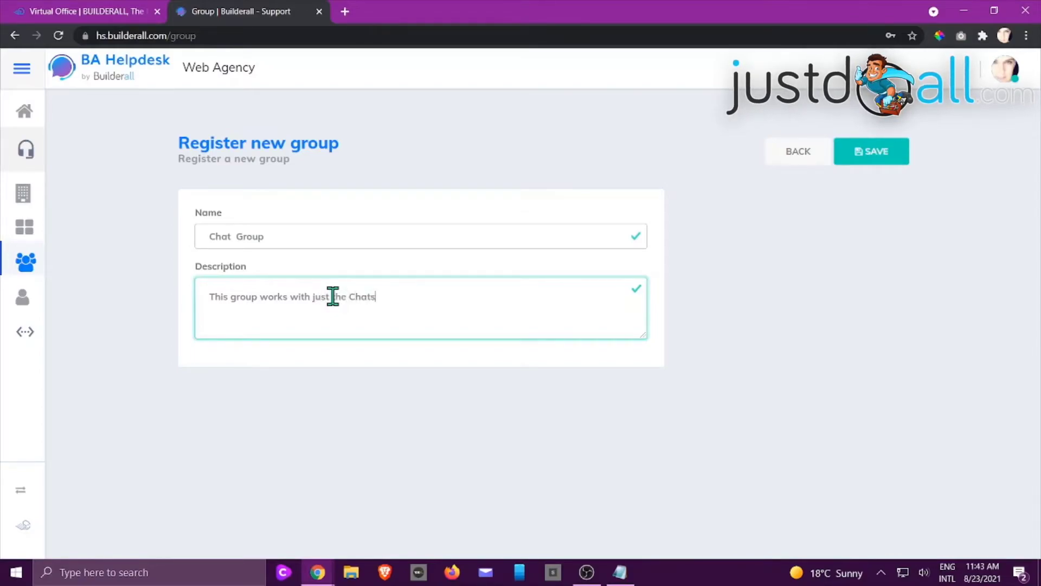
click(882, 156)
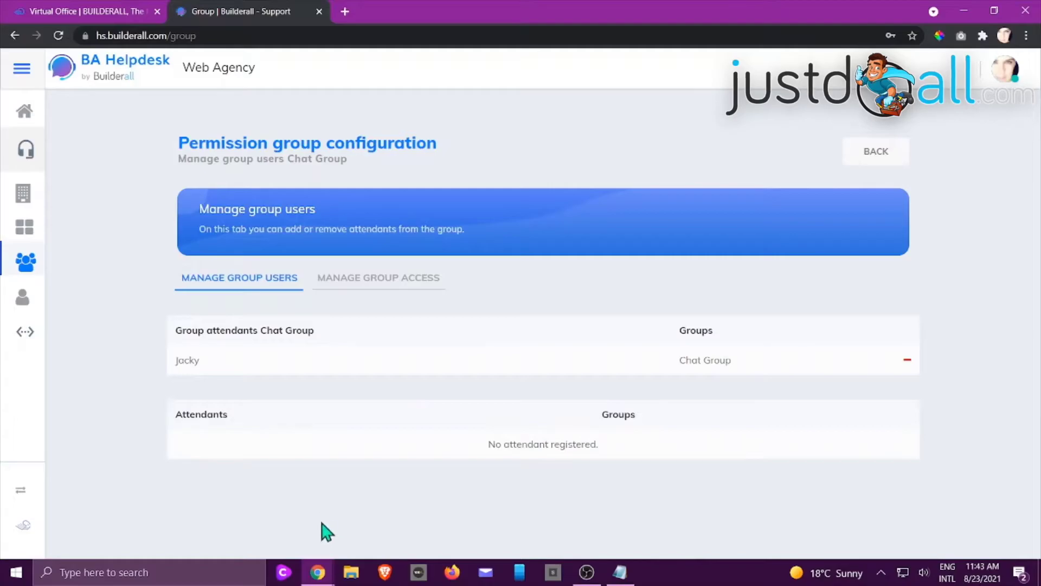
click(387, 282)
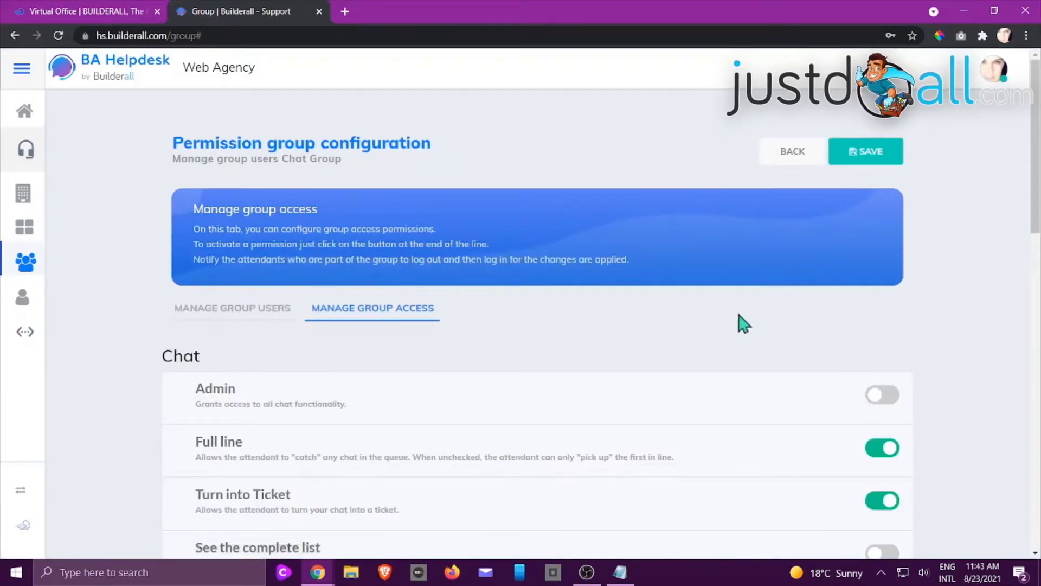
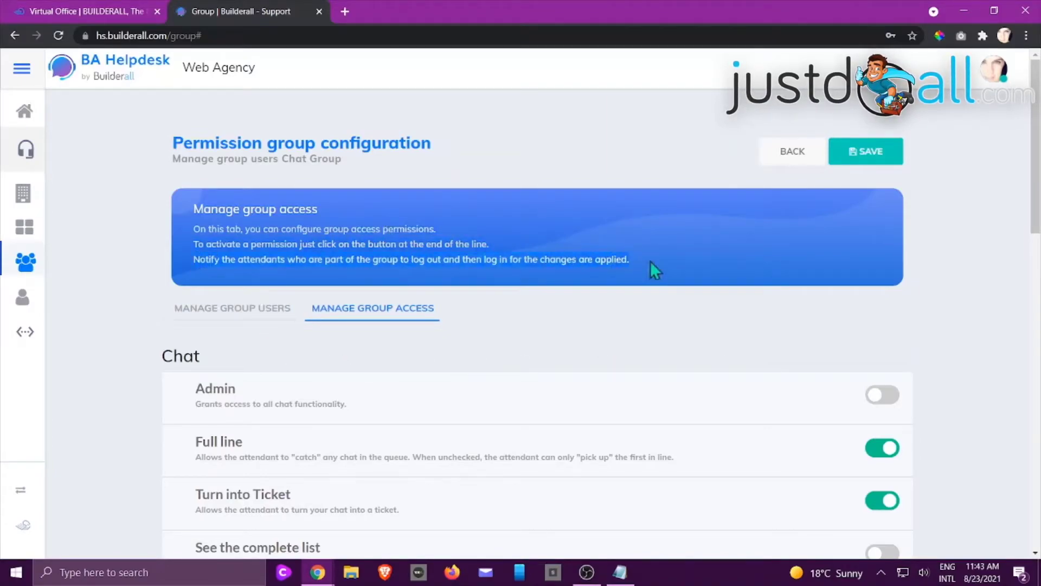
click(680, 329)
scroll(718, 323, down, 2)
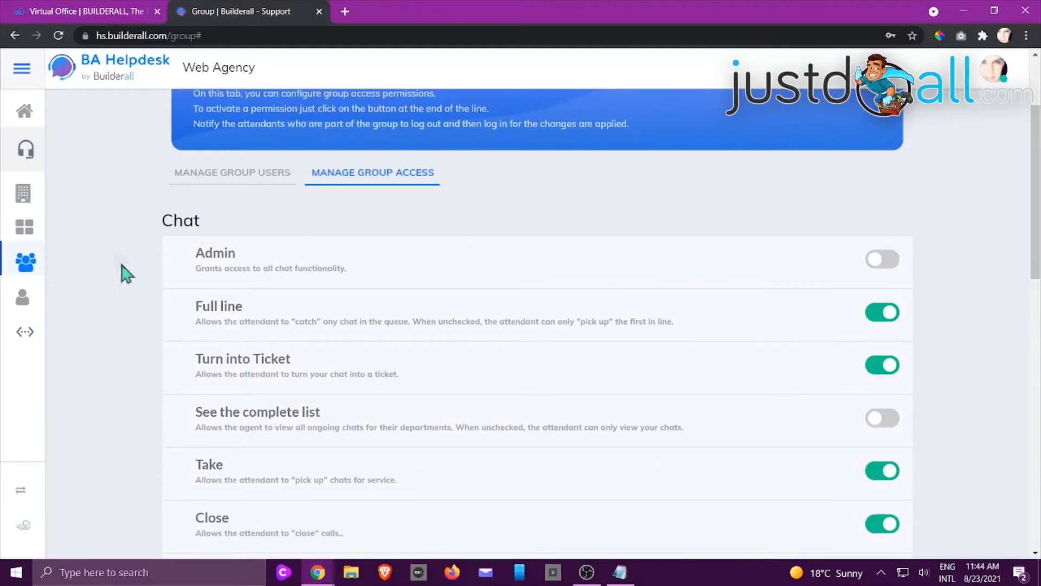
scroll(298, 226, down, 7)
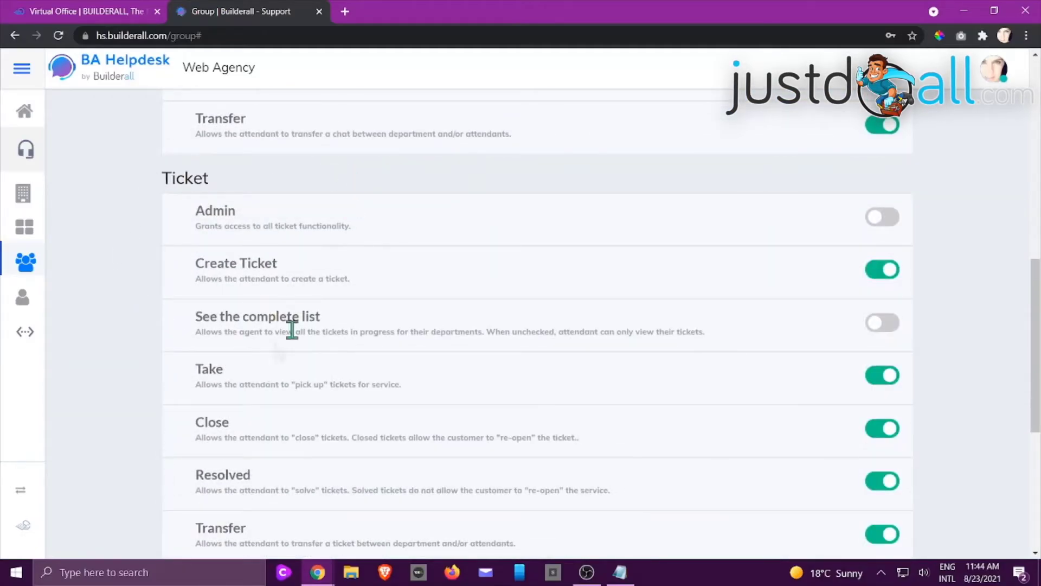
scroll(276, 349, down, 5)
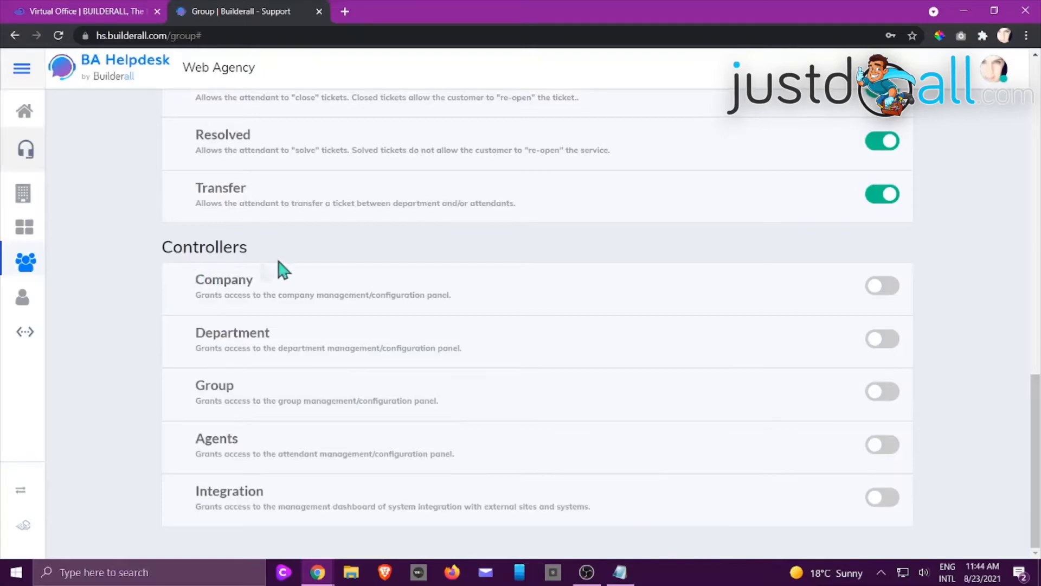
scroll(282, 267, up, 10)
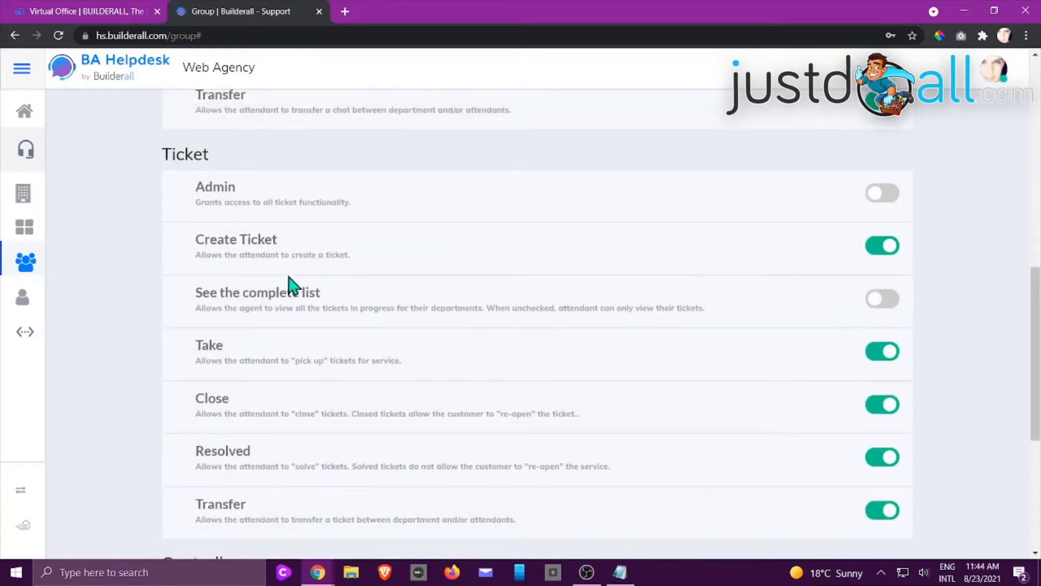
scroll(282, 179, up, 2)
scroll(195, 349, down, 9)
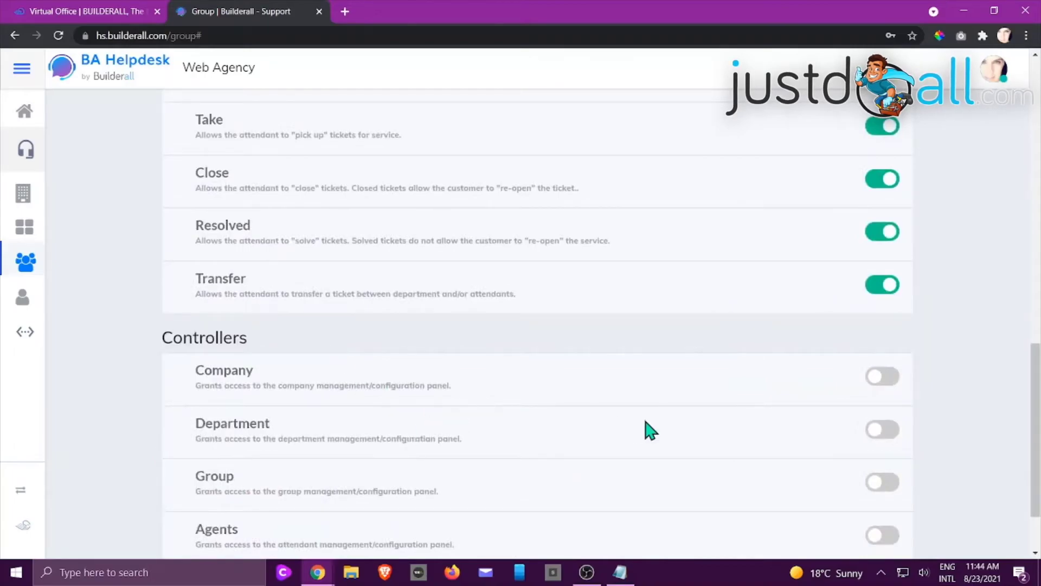
scroll(651, 430, up, 14)
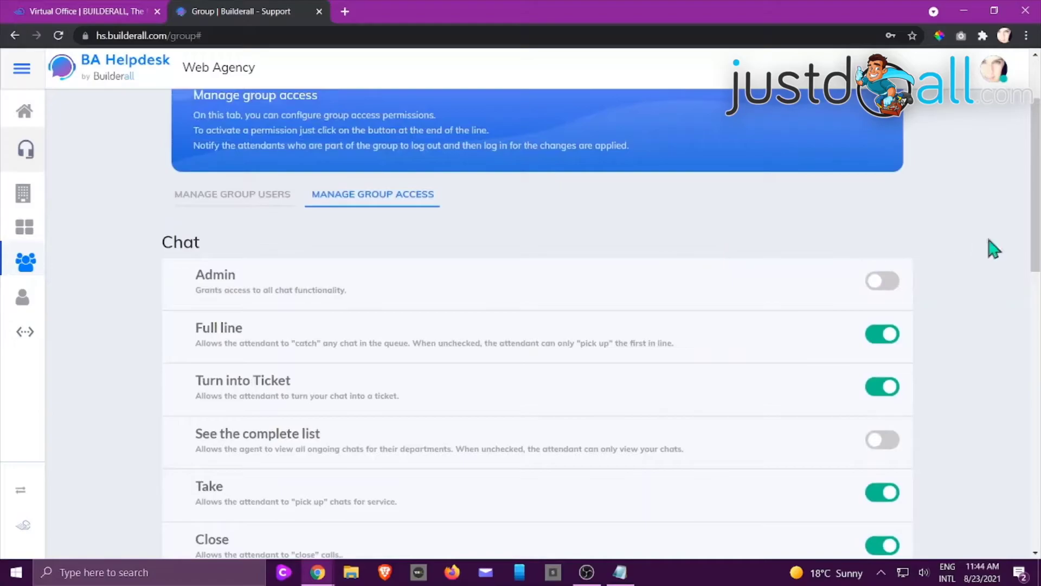
- Turn on Chat Admin and See the complete list for the Chat Group
click(879, 280)
click(880, 439)
scroll(743, 353, down, 4)
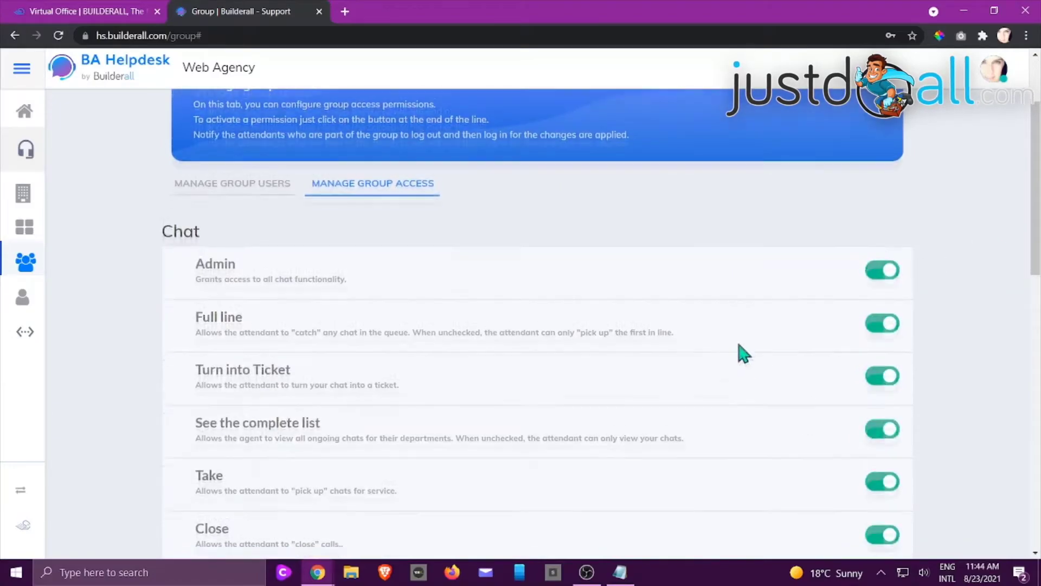
scroll(699, 228, up, 3)
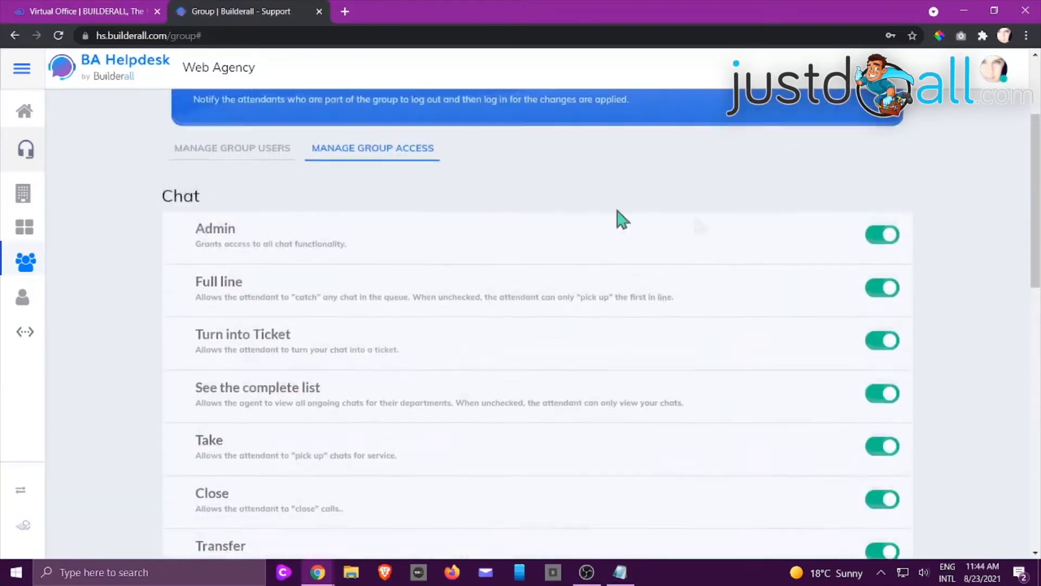
scroll(512, 222, down, 4)
scroll(525, 230, down, 3)
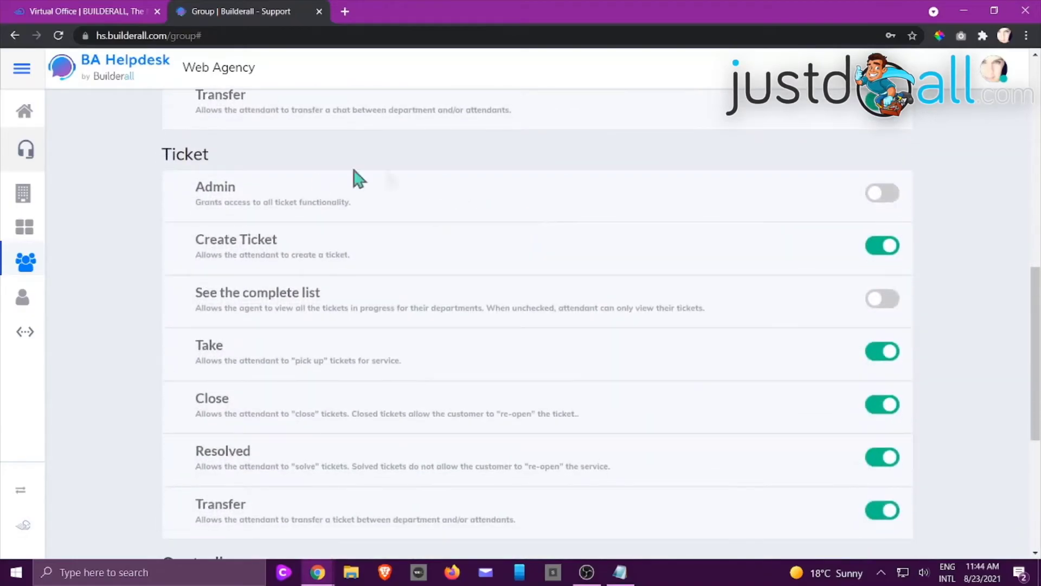
- Switch off the create, take, close, resolve and transfer ticket permissions, then save
click(884, 247)
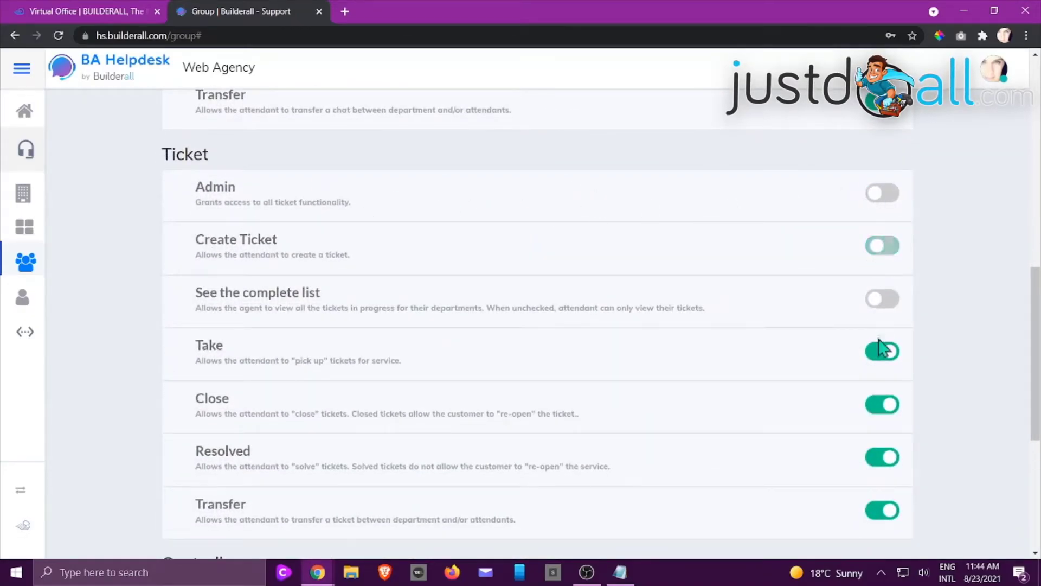
click(887, 354)
click(883, 406)
click(885, 459)
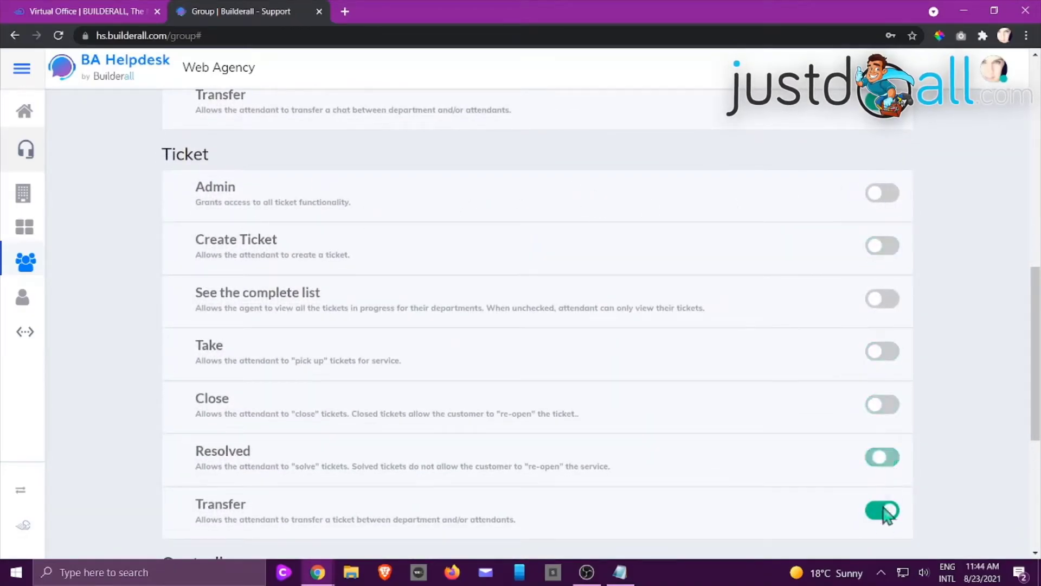
click(886, 511)
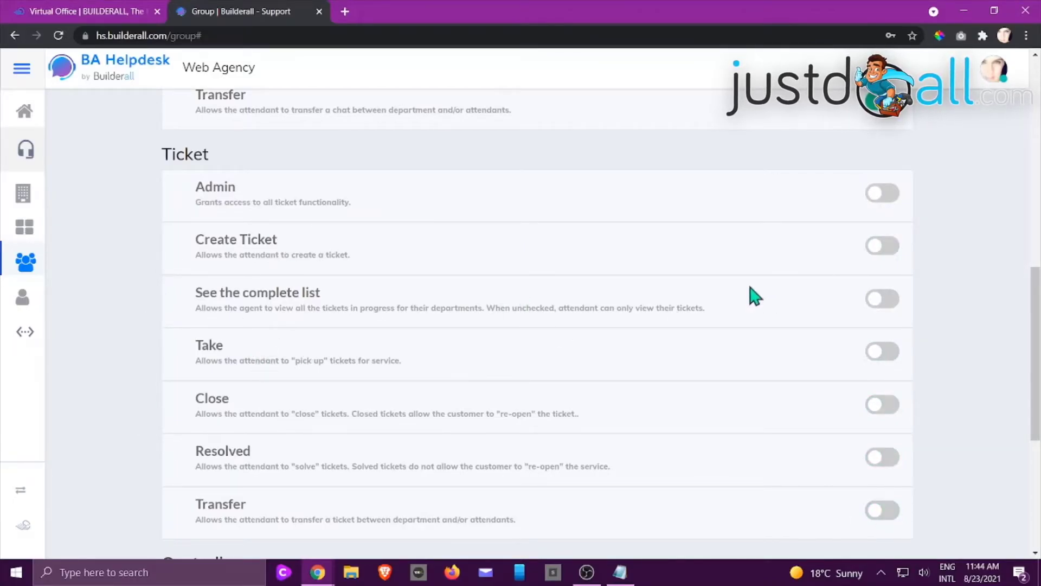
scroll(749, 288, down, 3)
scroll(790, 263, down, 3)
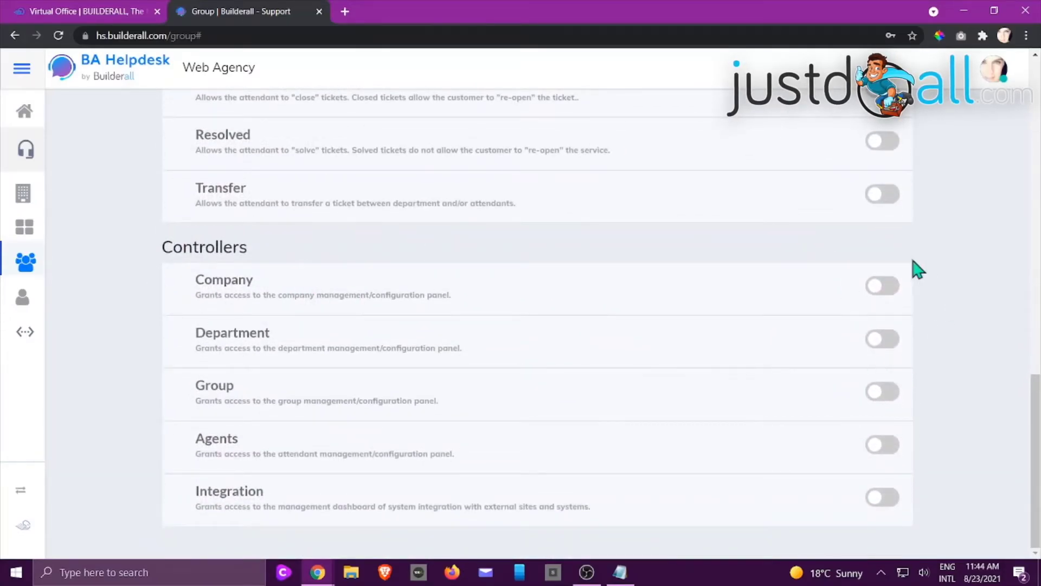
scroll(945, 344, up, 2)
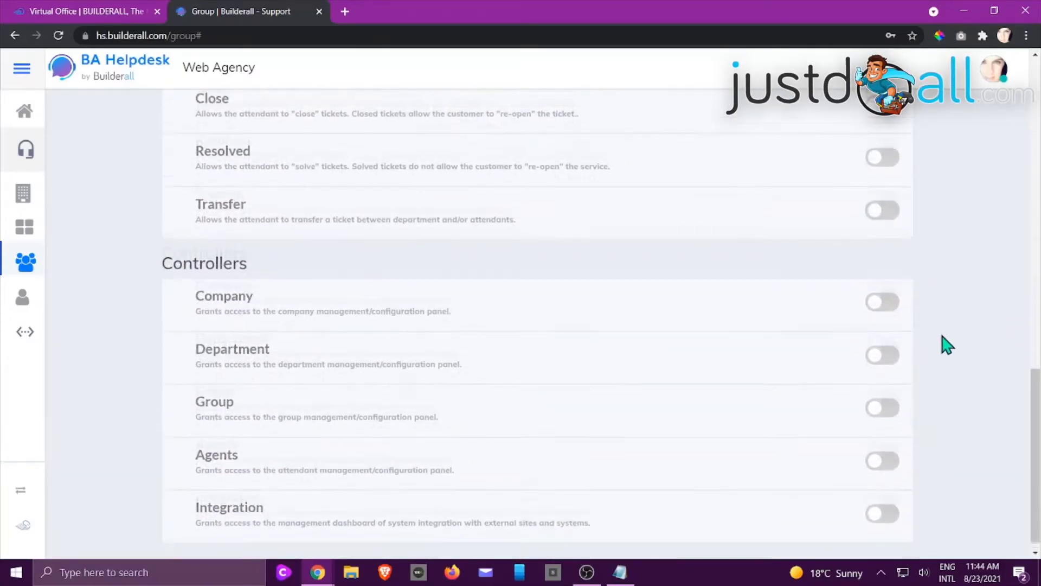
scroll(373, 436, down, 2)
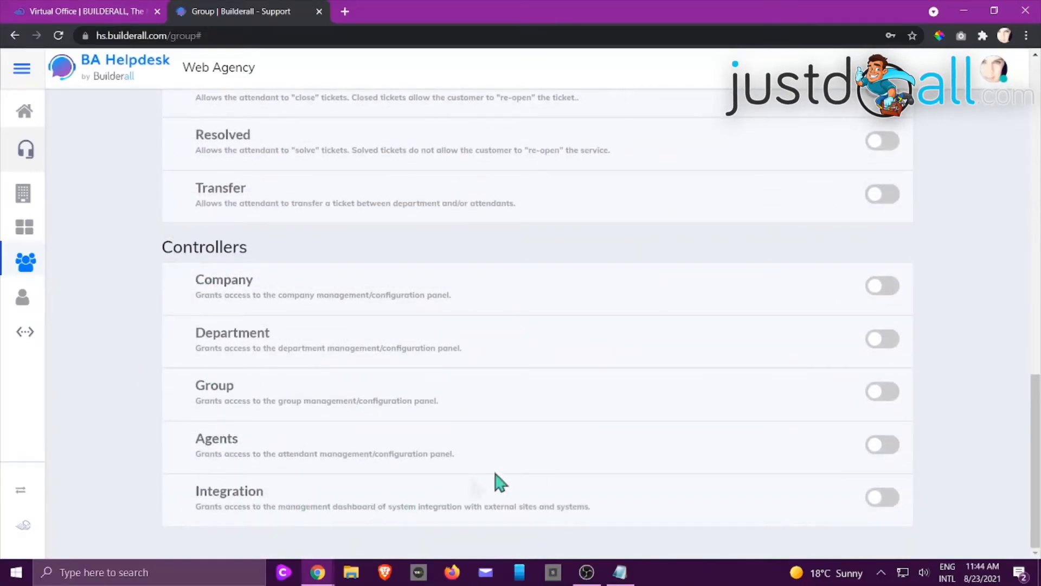
scroll(597, 402, up, 10)
scroll(602, 399, up, 4)
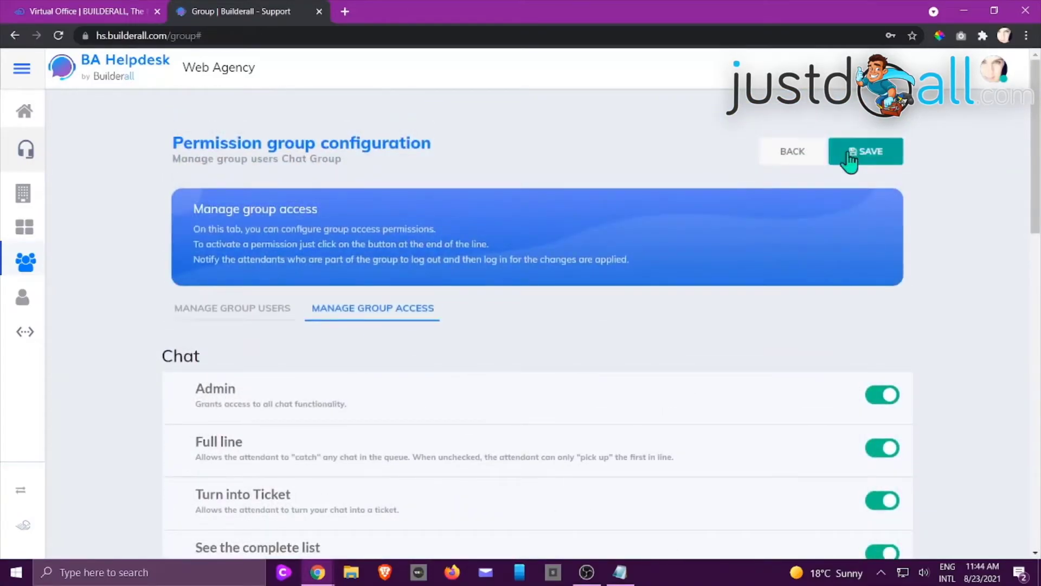
click(850, 158)
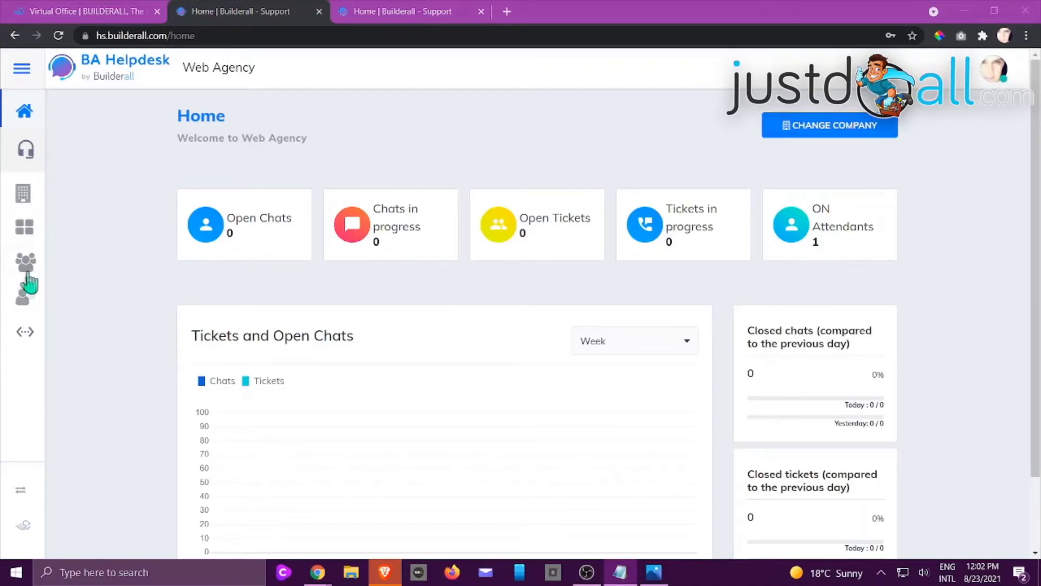
- Start a new attendant and confirm the test e-mail address isn't already registered
click(21, 304)
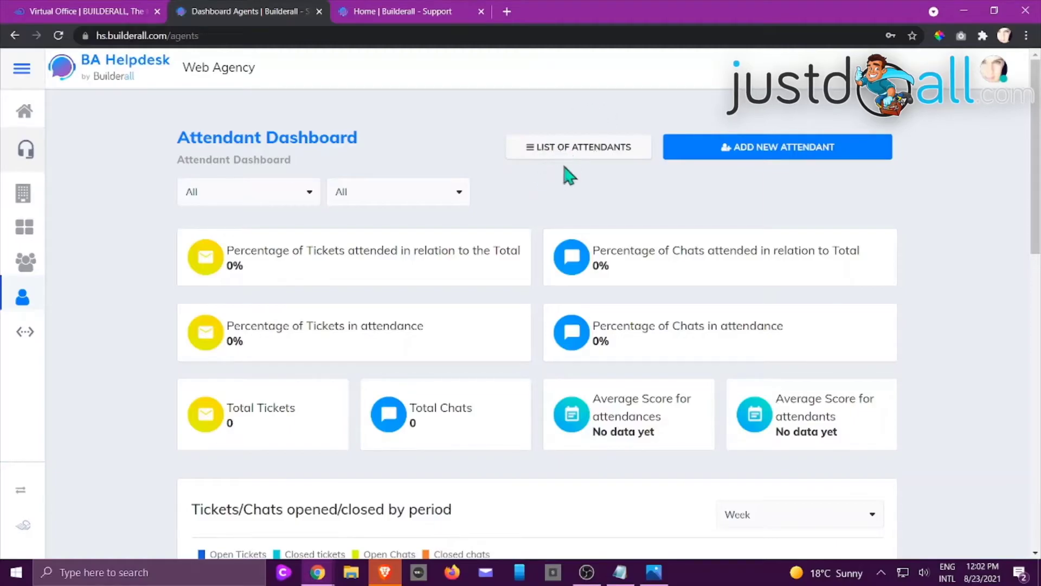
click(800, 157)
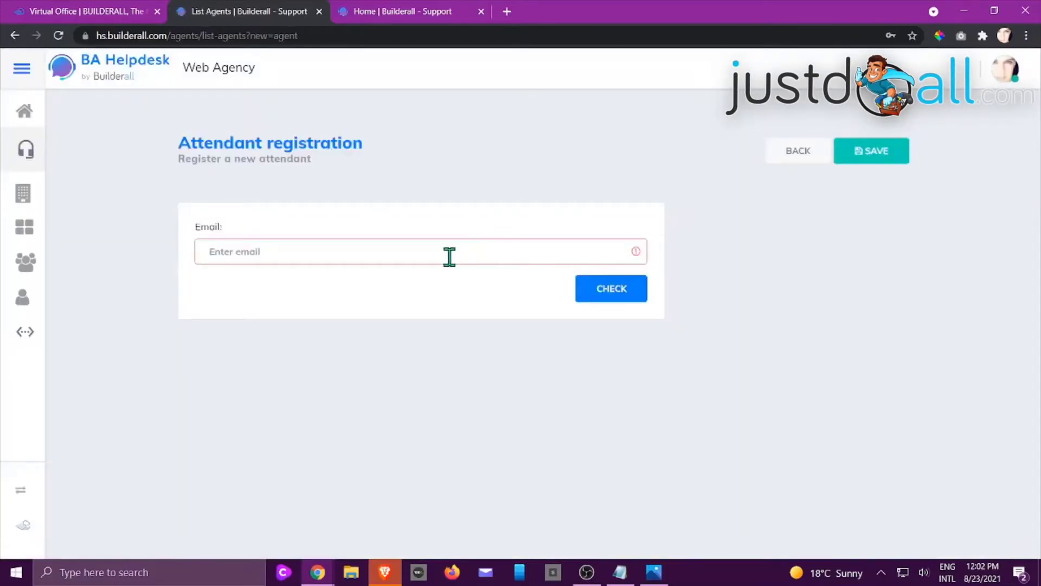
click(449, 254)
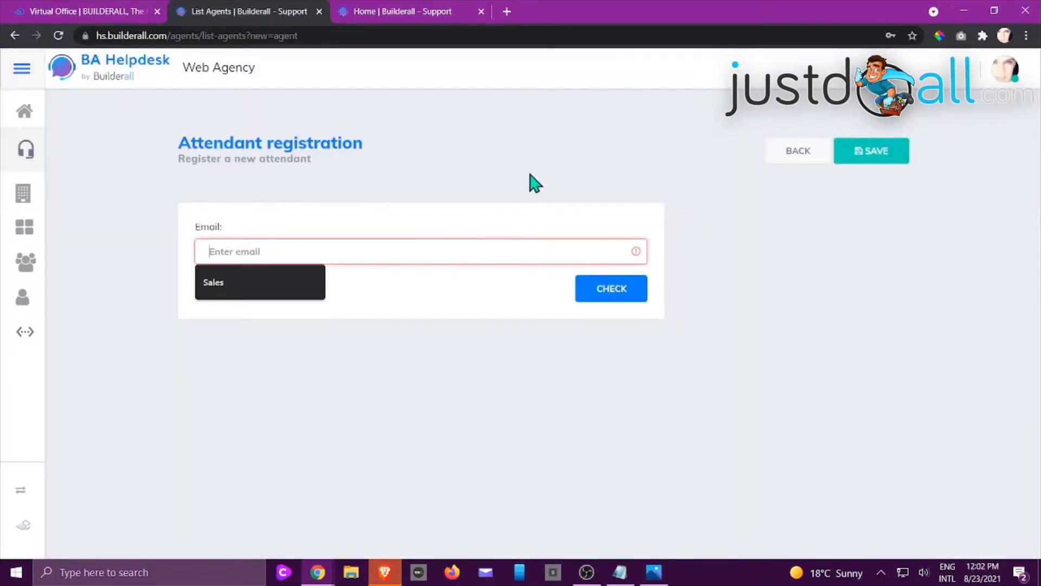
text(test@gmail.com)
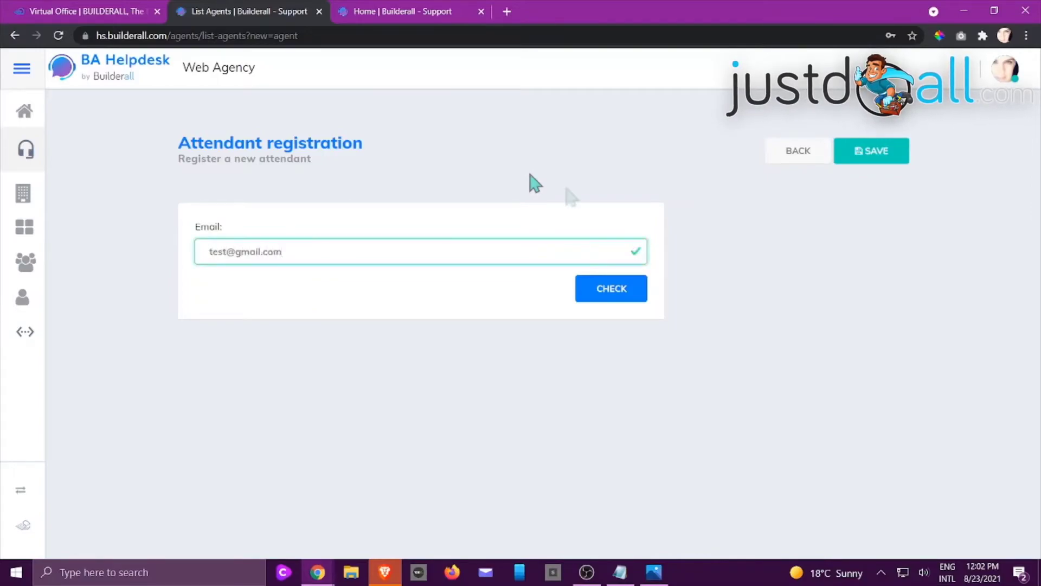
click(622, 294)
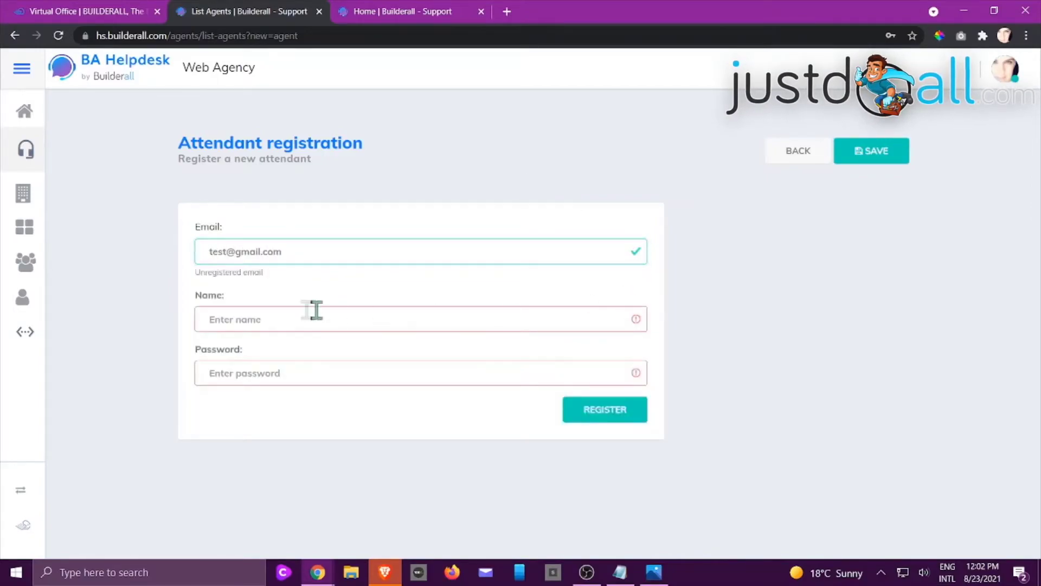
- Enter the attendant's name and password and register them
click(296, 324)
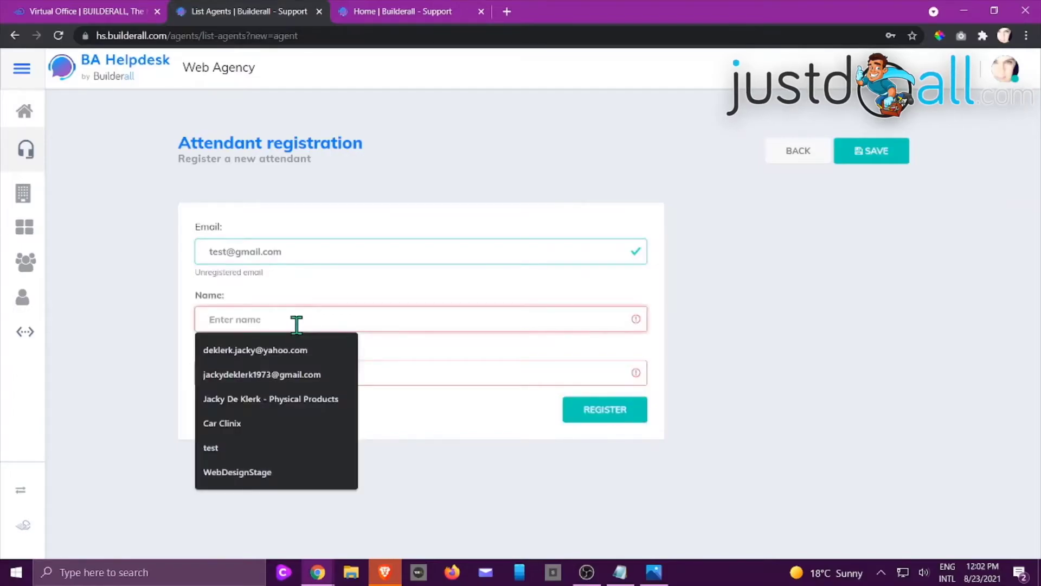
text(Joe)
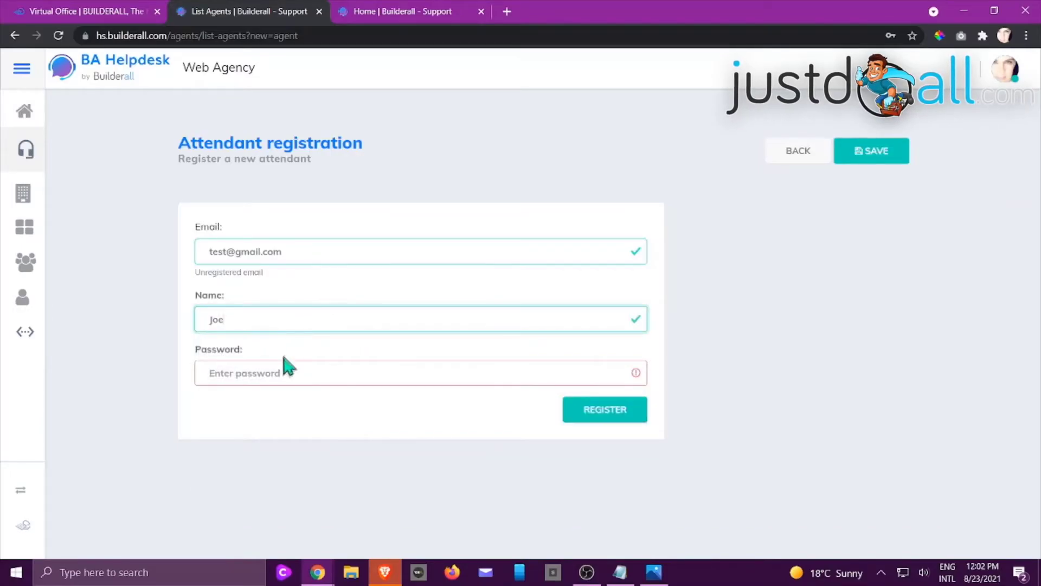
click(281, 373)
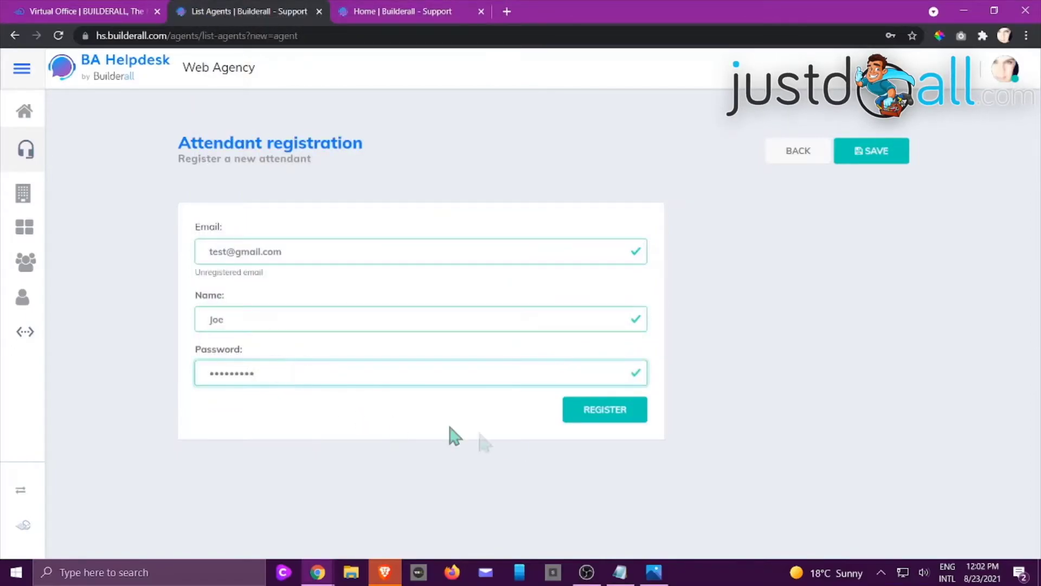
click(606, 418)
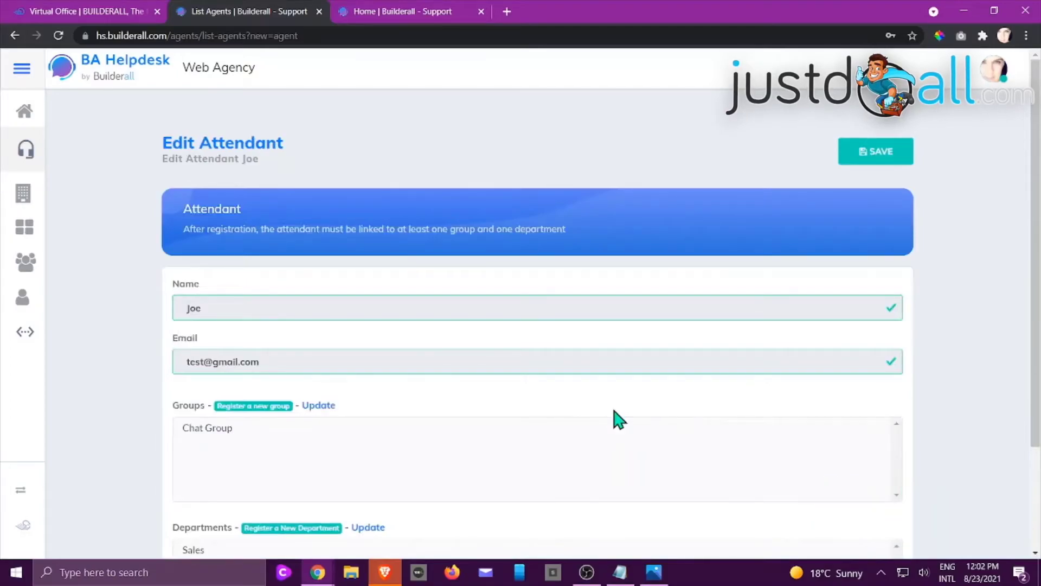
- Refresh the departments list, attempt saving the attendant, then go back to the Attendant Dashboard
scroll(675, 395, down, 2)
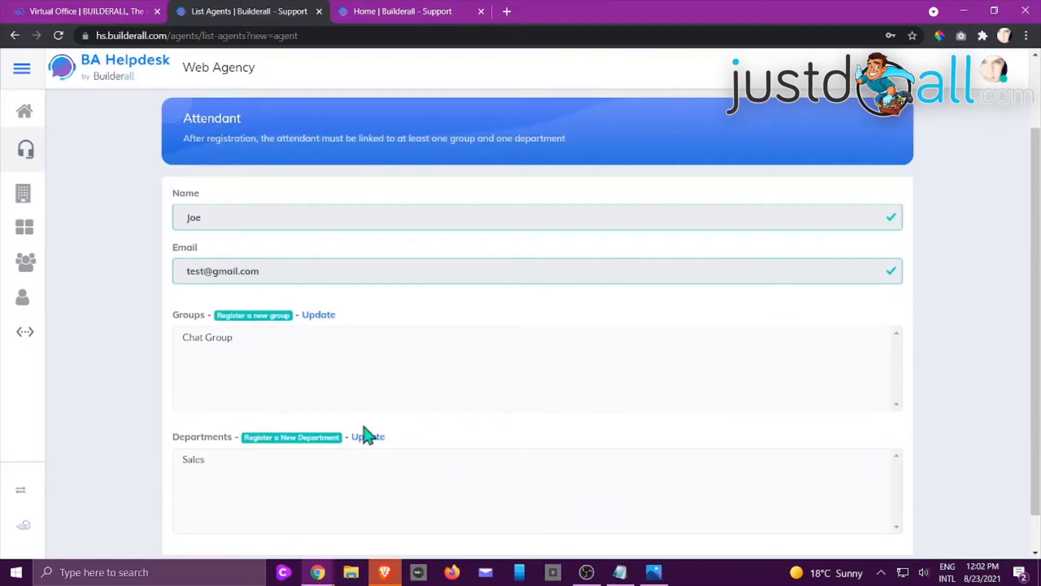
scroll(366, 434, down, 1)
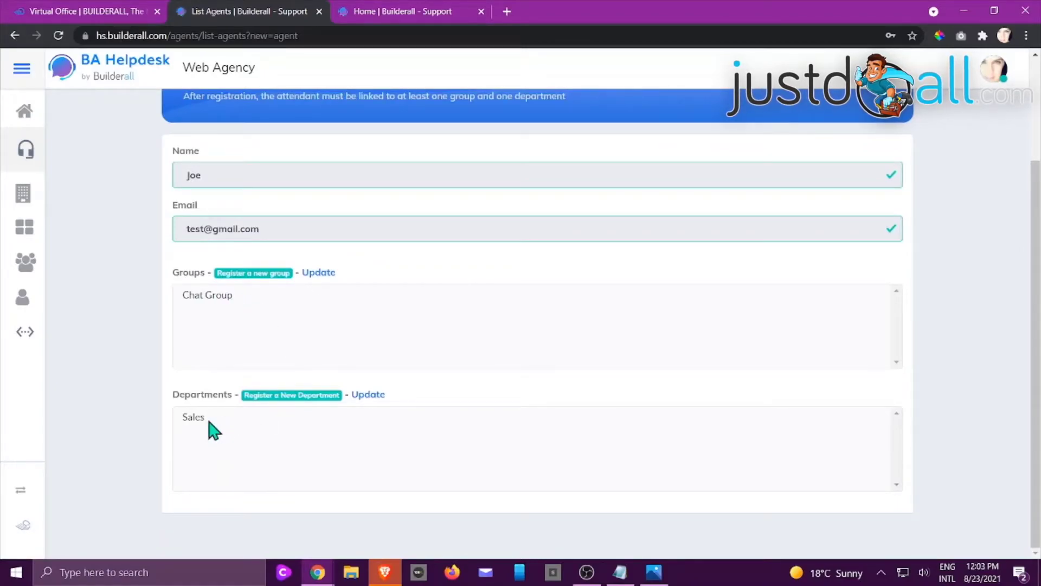
click(372, 399)
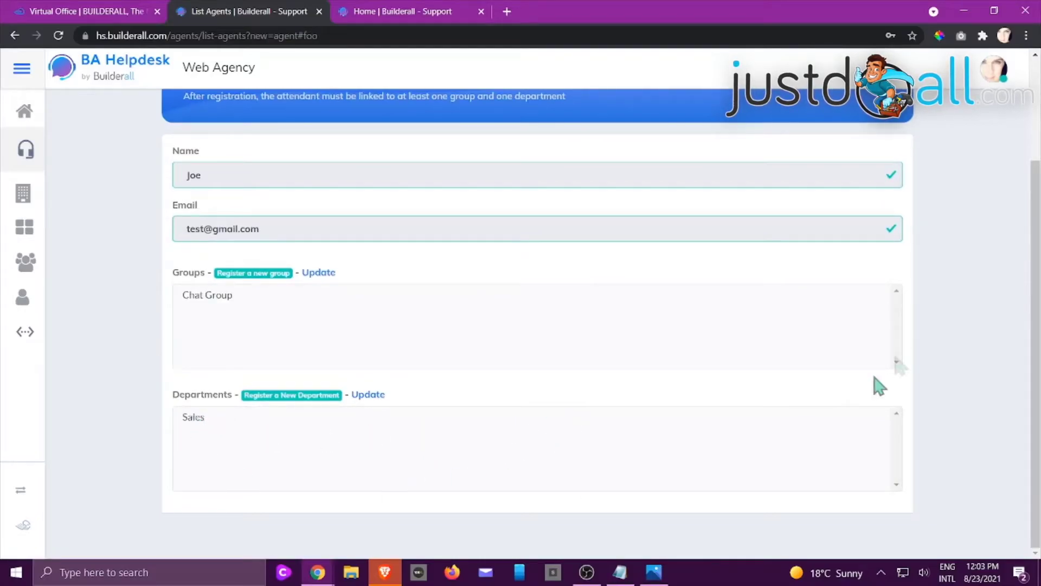
scroll(963, 313, up, 3)
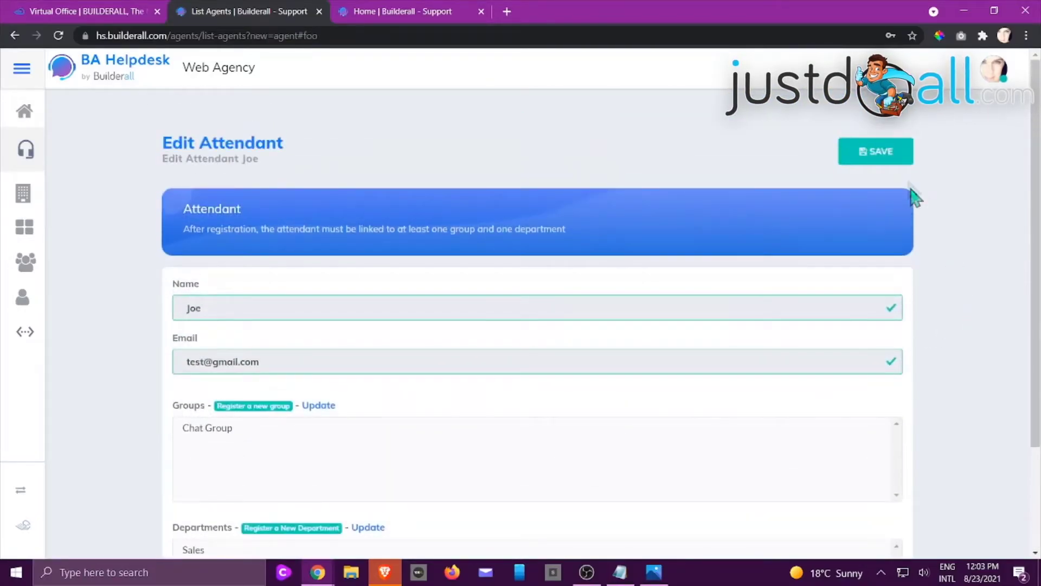
click(890, 162)
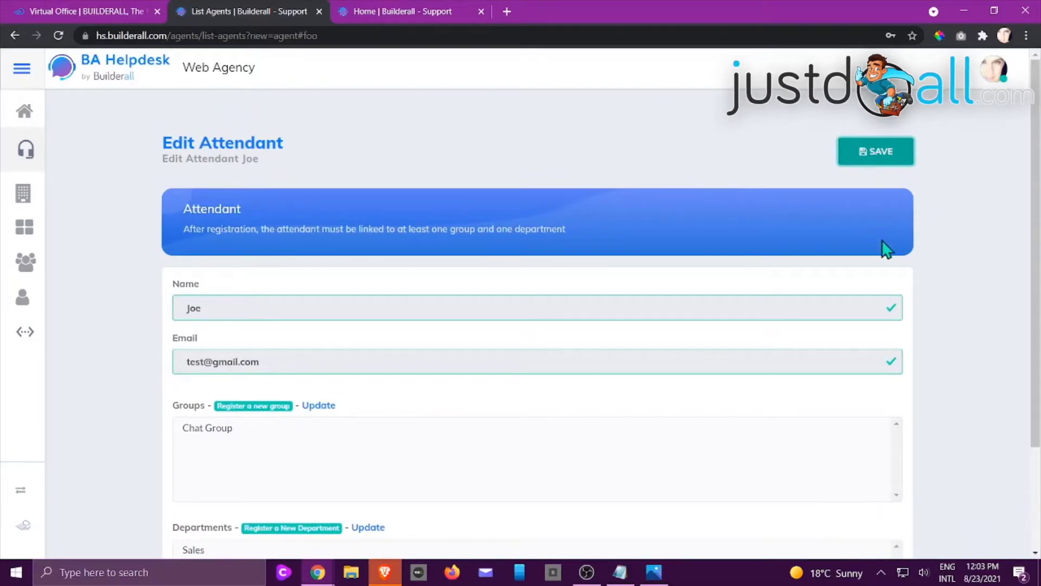
click(23, 304)
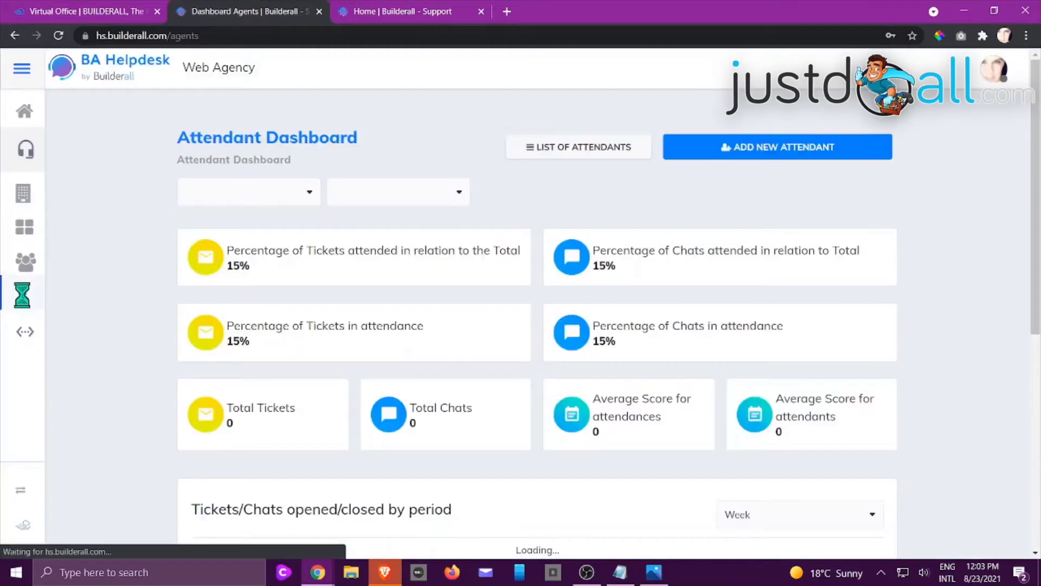
- Open the List of Attendants
click(581, 147)
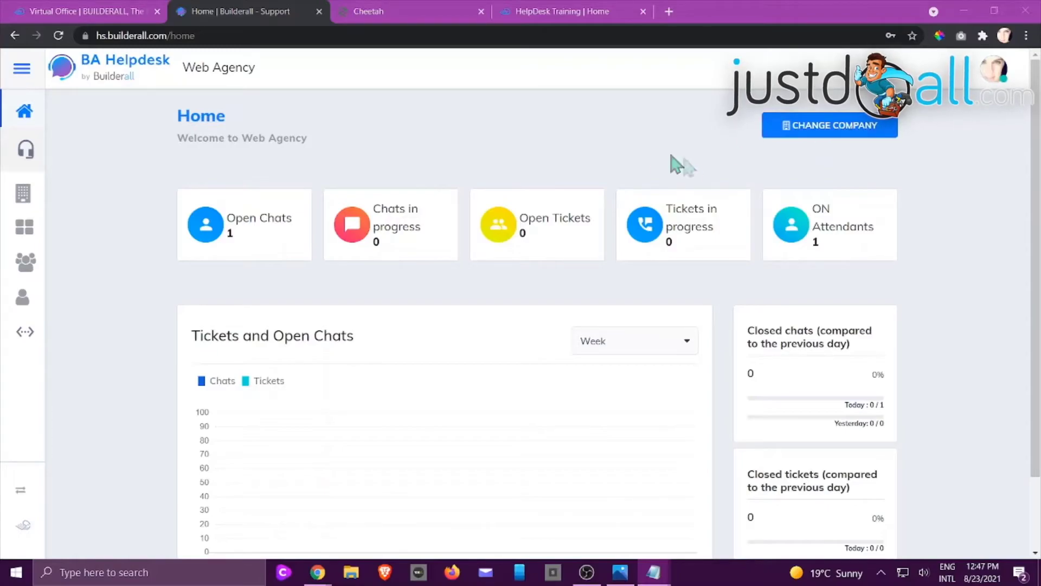
- Open the company integration page and compare it with the live Kyutou site and Cheetah editor
click(23, 335)
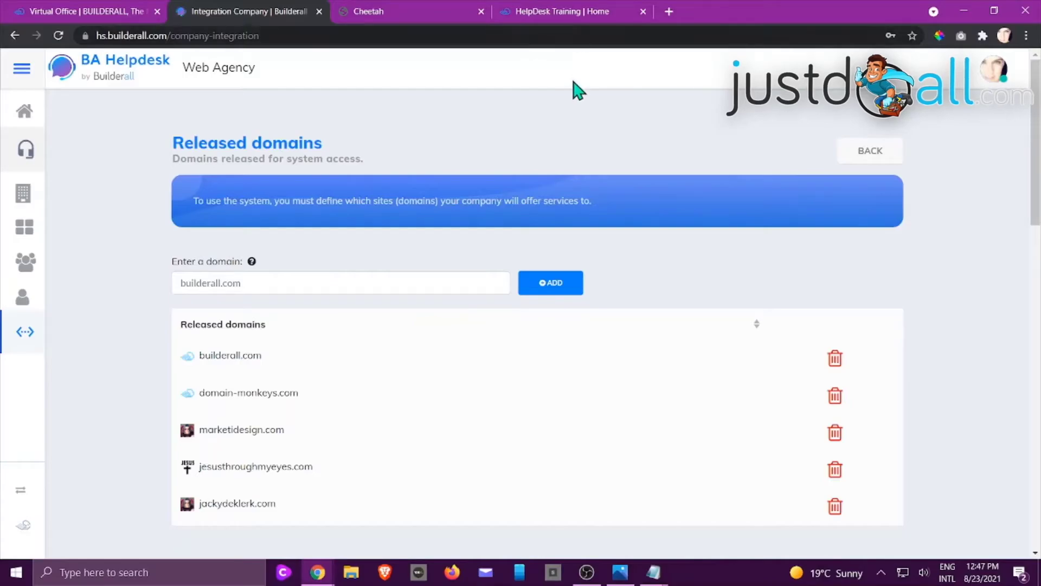
click(578, 15)
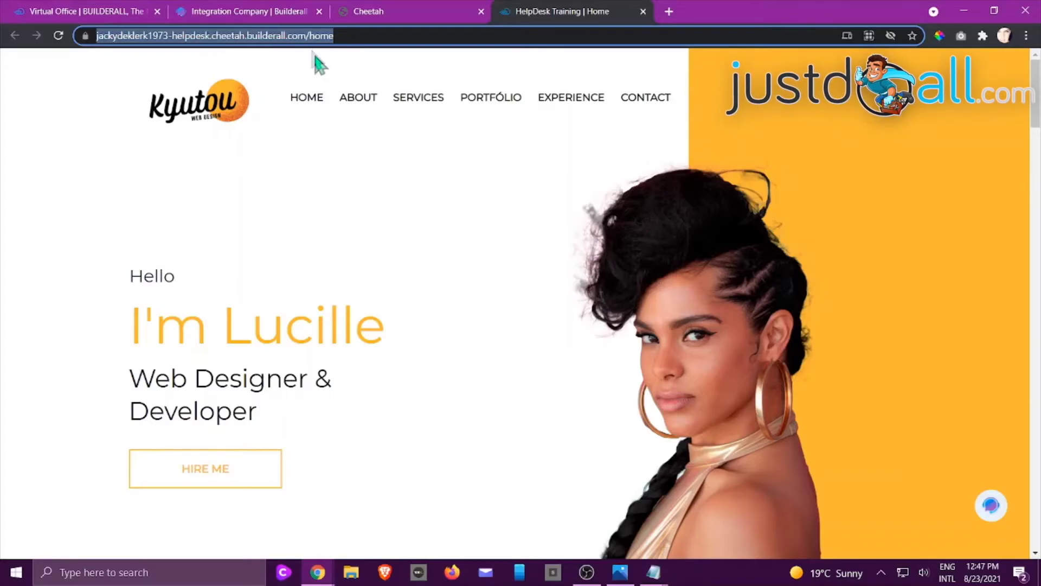
click(401, 16)
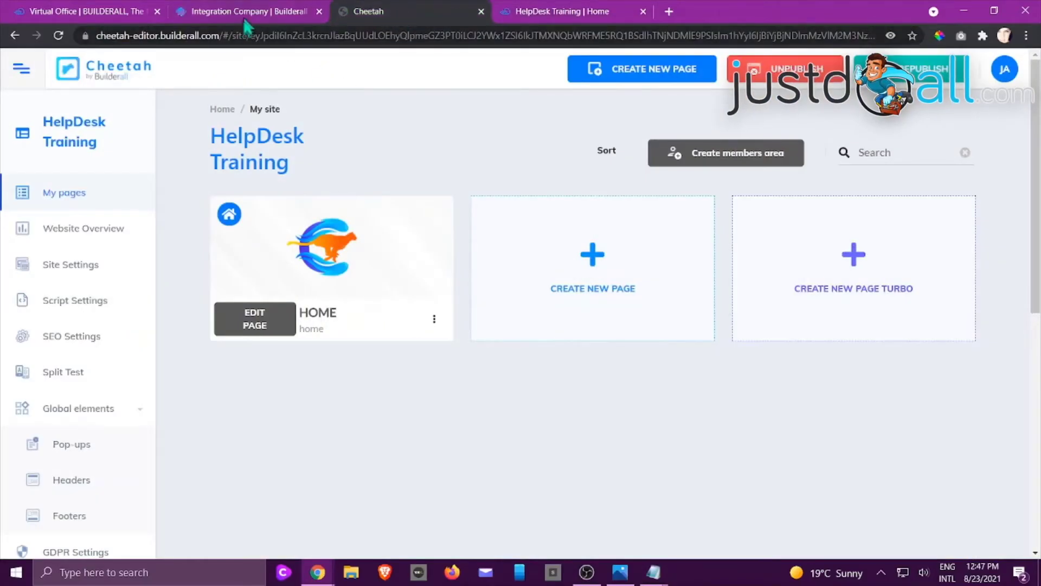
click(245, 16)
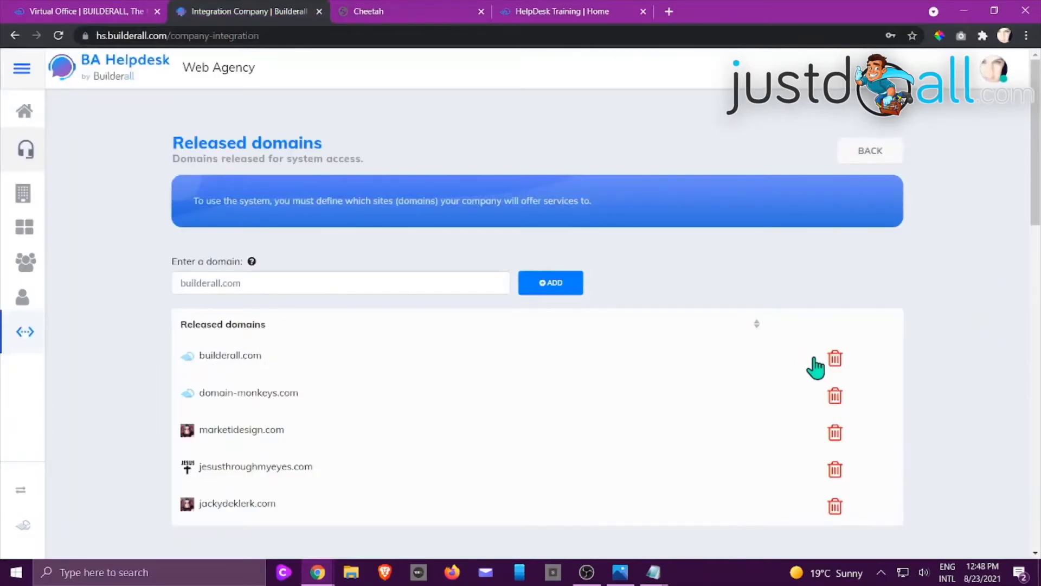
click(611, 16)
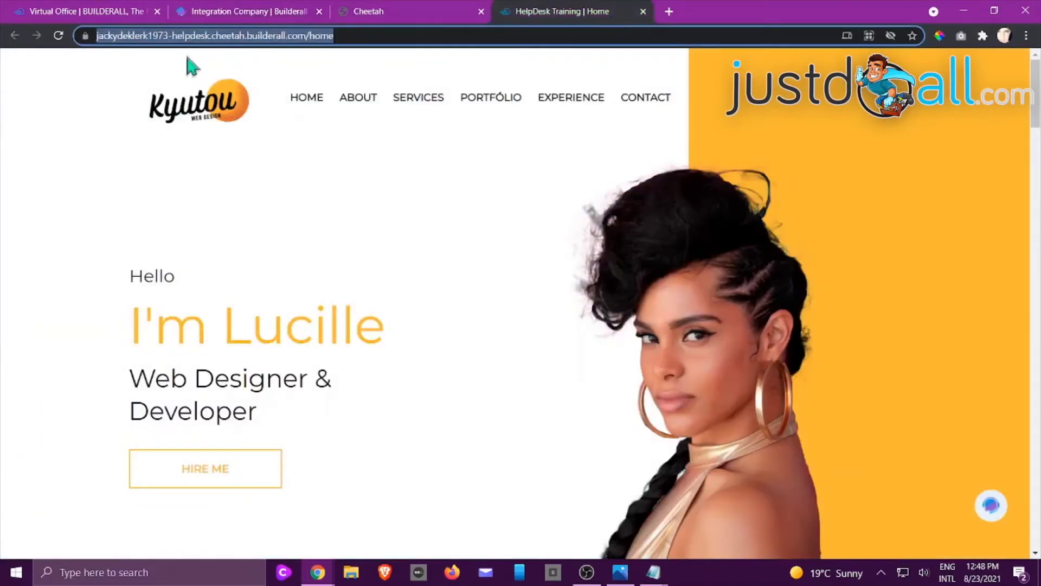
click(383, 8)
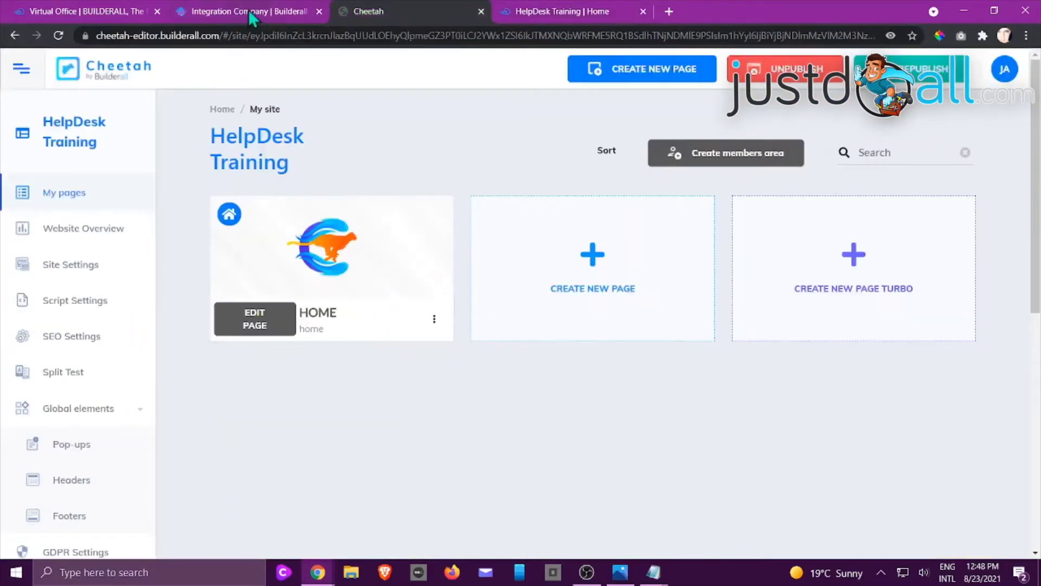
click(248, 9)
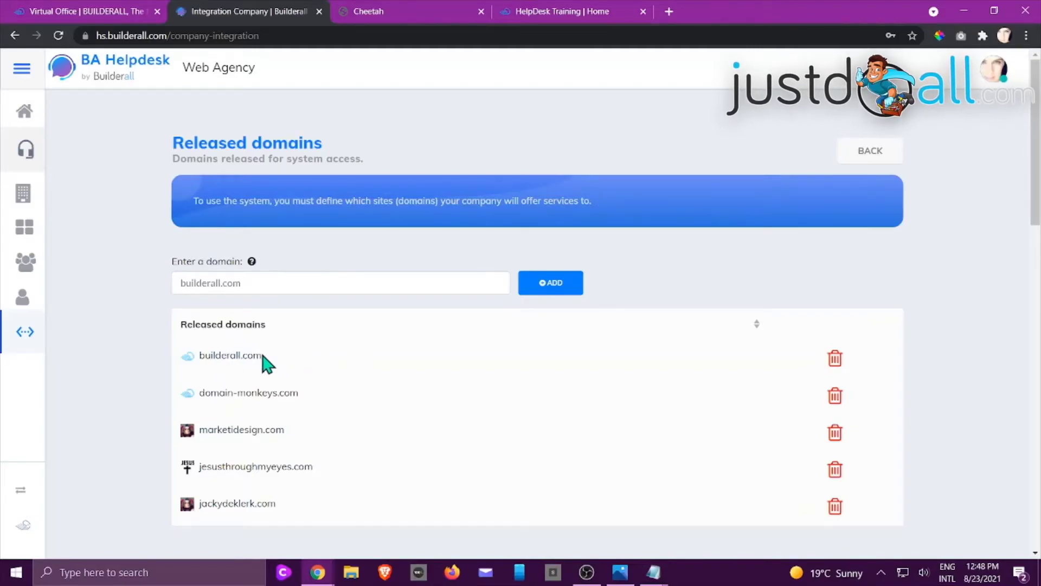
- Highlight the builderall.com released domain, then check the live website's address against it
drag(202, 355, 288, 365)
click(288, 365)
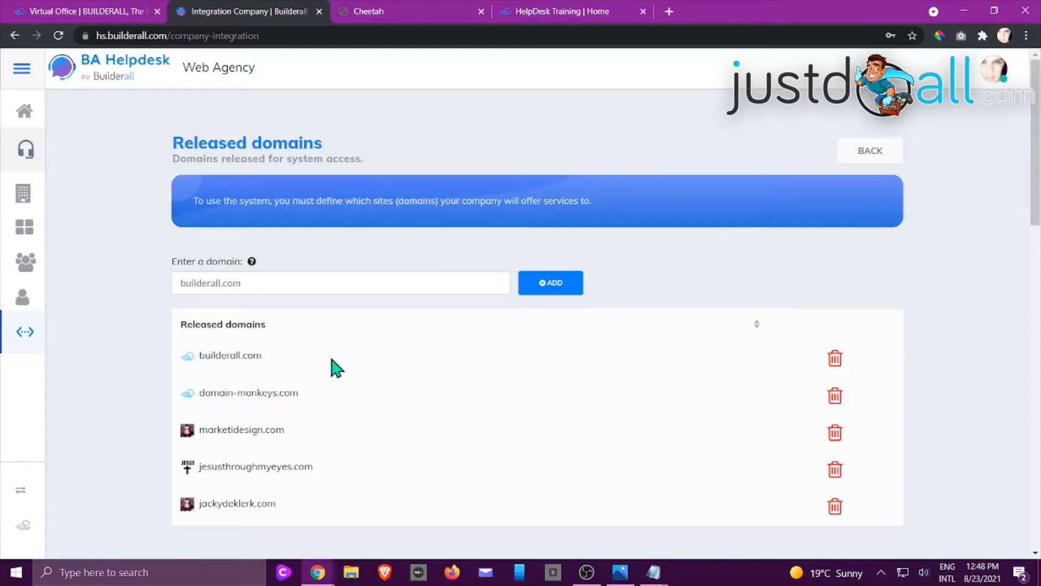
click(434, 12)
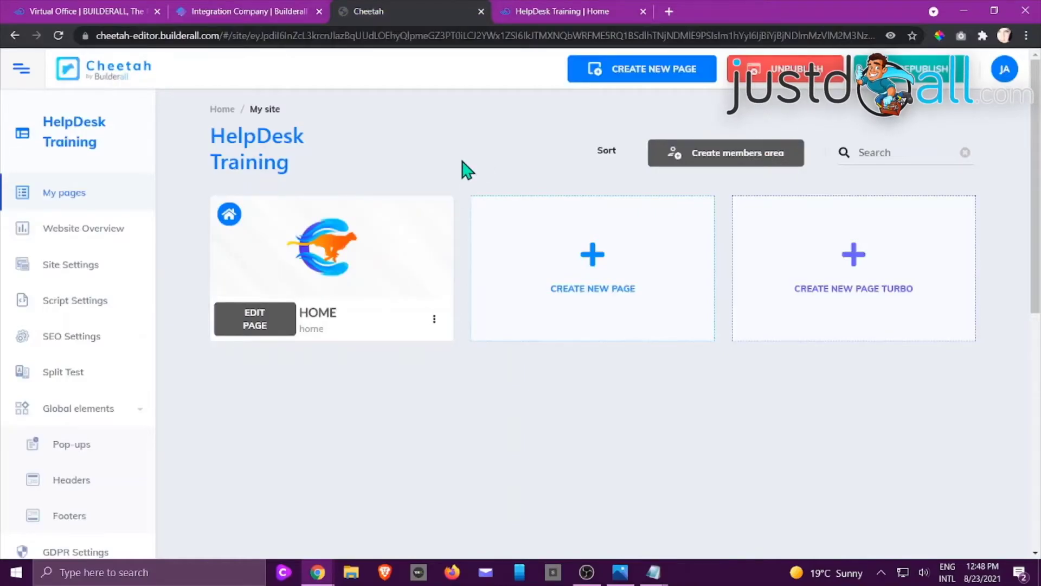
click(545, 15)
click(295, 36)
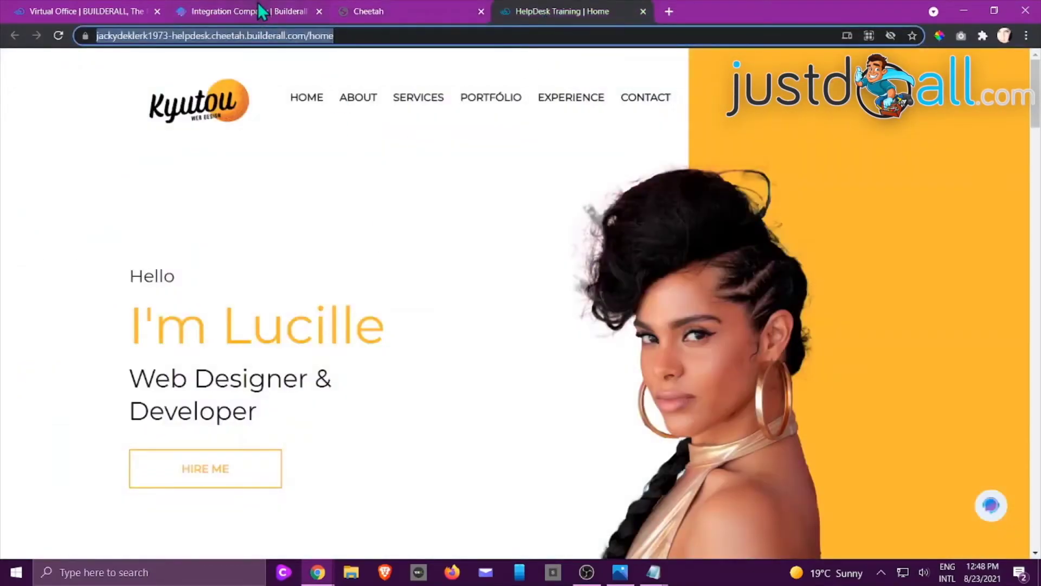
click(264, 11)
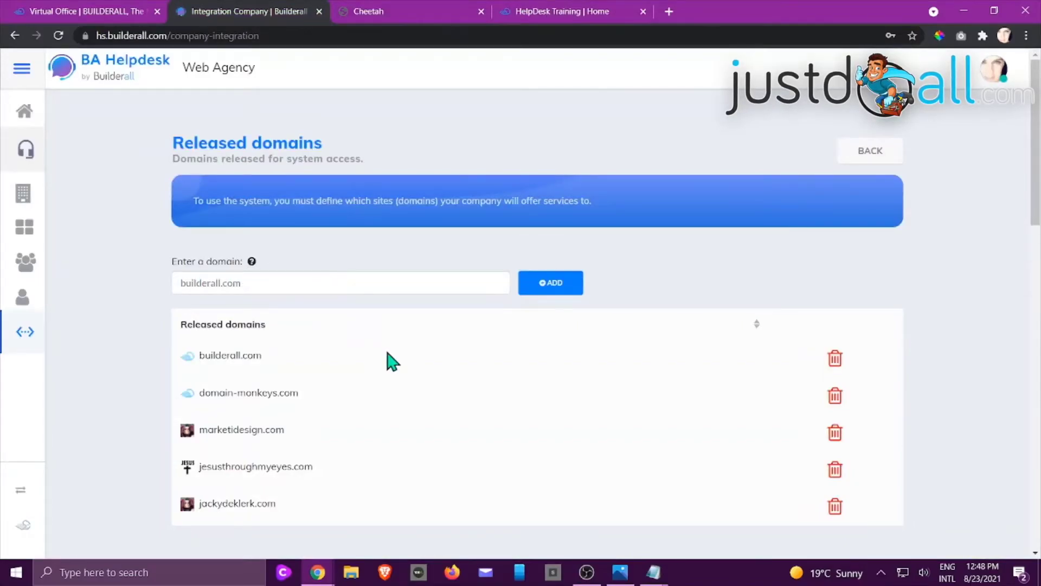
- In External Integration, keep Module as All and copy the customer script tag
scroll(391, 359, down, 2)
scroll(391, 359, down, 6)
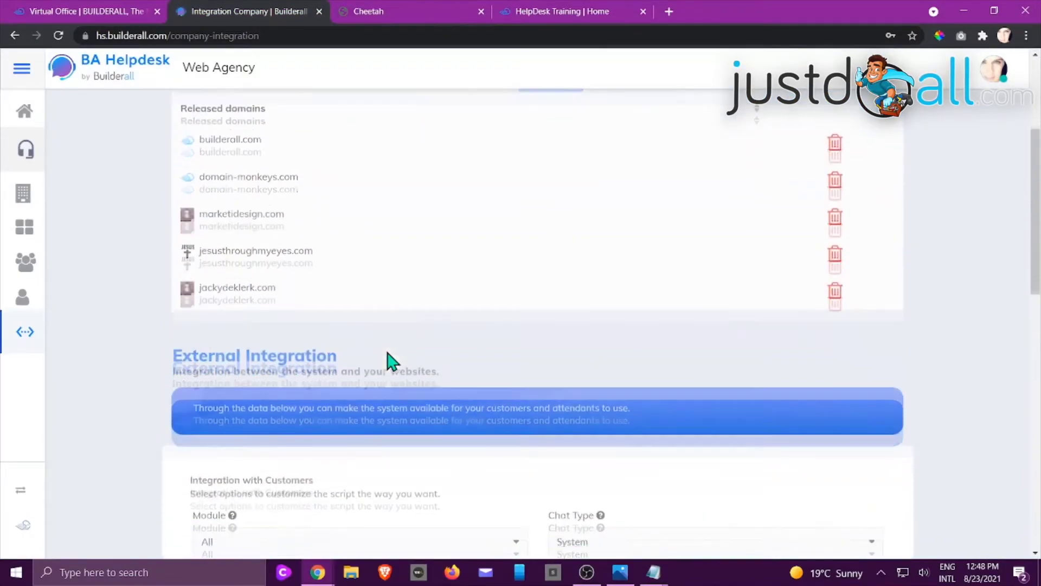
scroll(387, 352, down, 2)
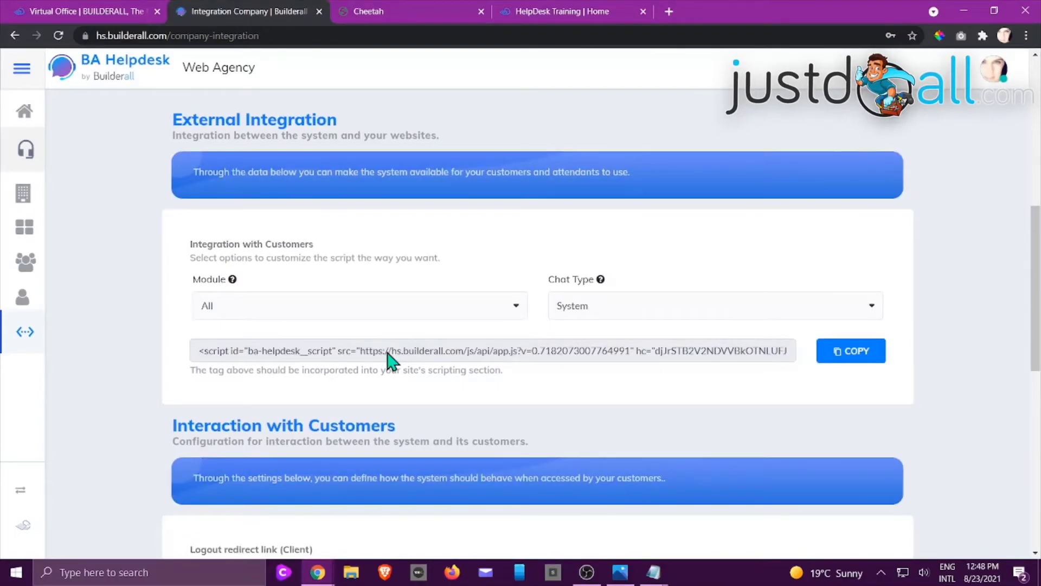
click(504, 308)
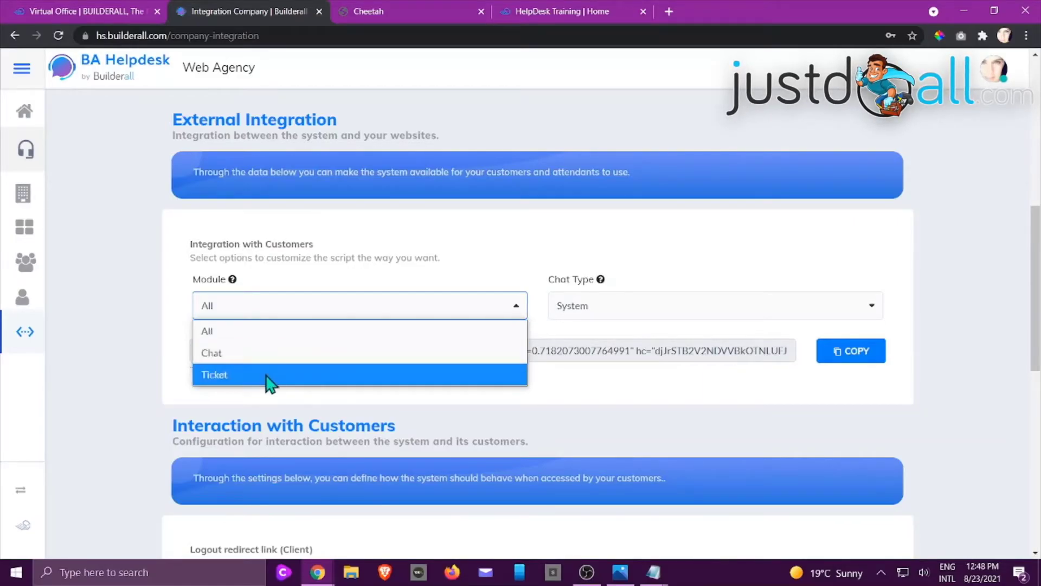
click(484, 243)
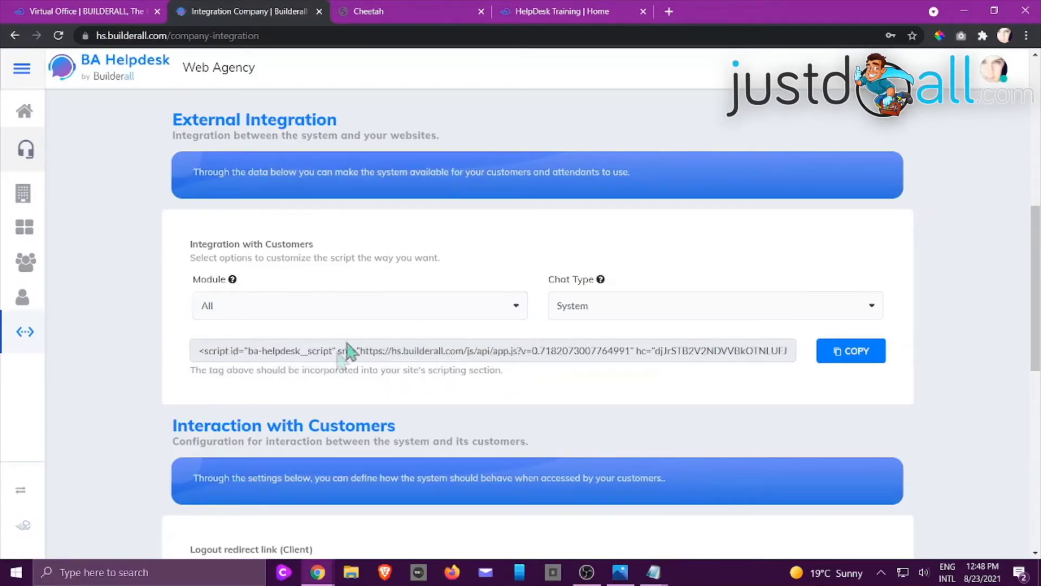
click(853, 352)
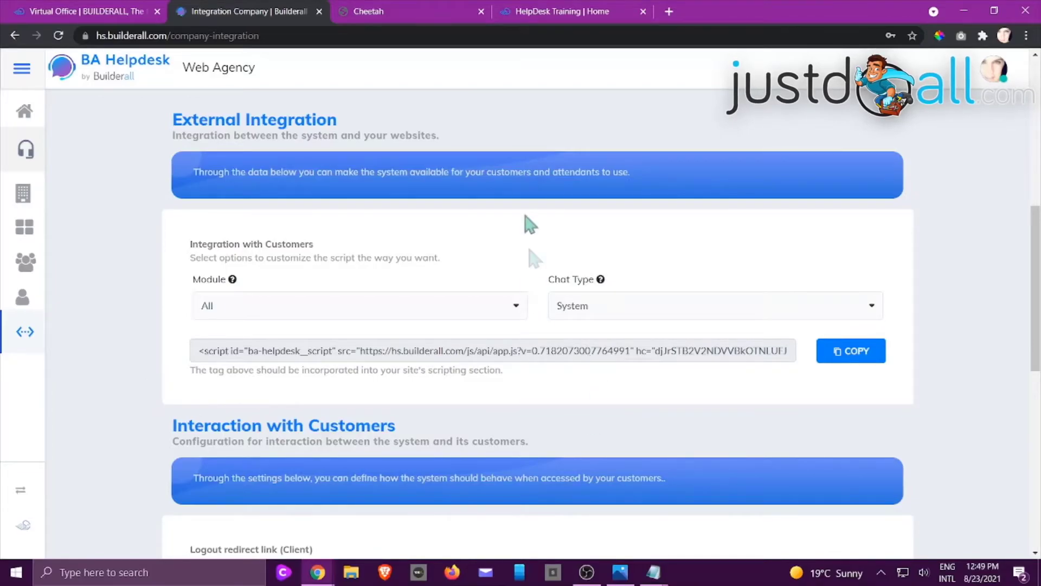
- Open the HelpDesk Training site's Script Settings in the Cheetah editor
scroll(209, 128, up, 3)
scroll(268, 198, down, 1)
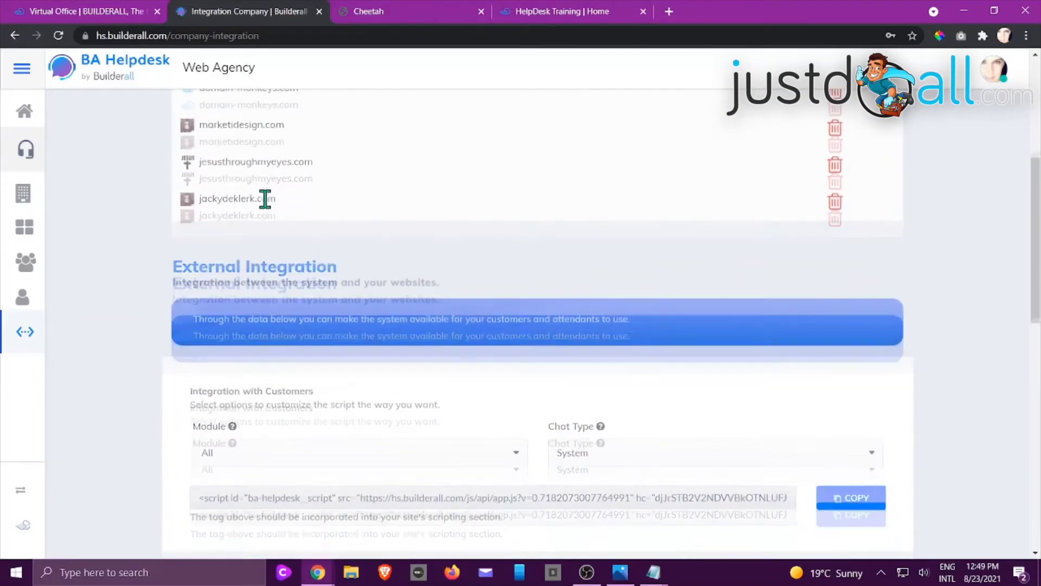
scroll(265, 199, down, 4)
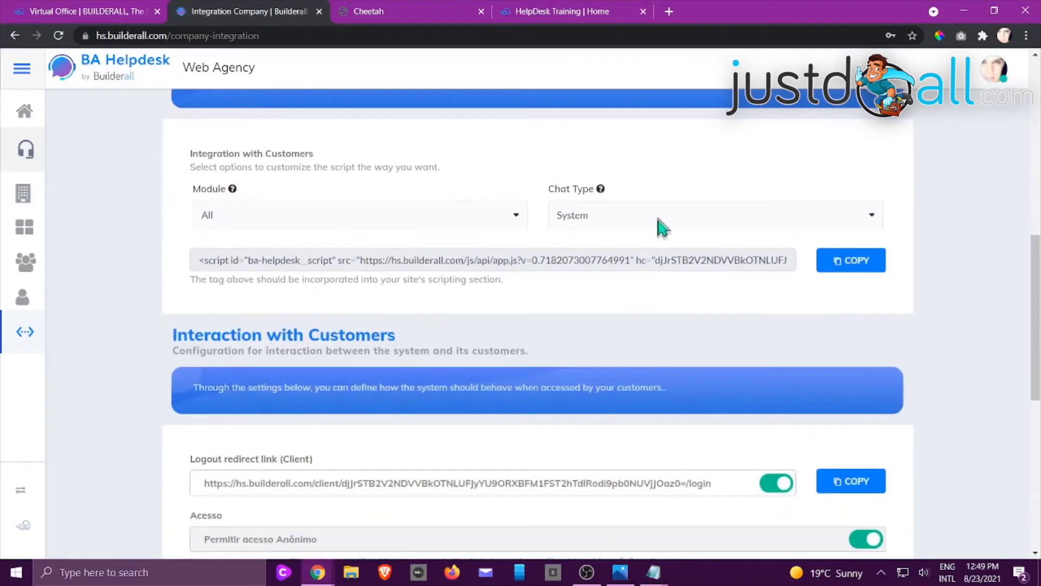
click(557, 13)
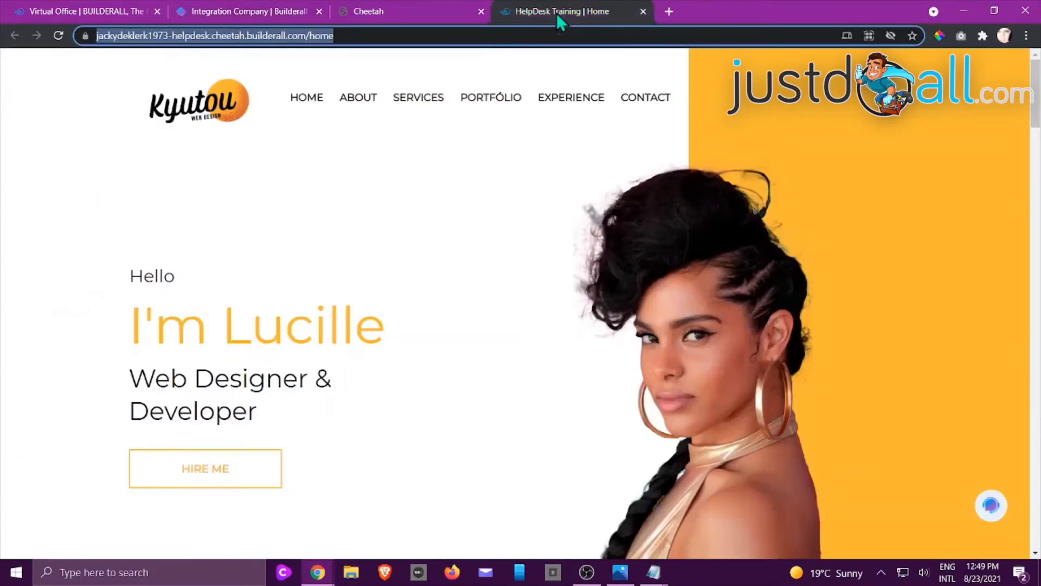
click(244, 12)
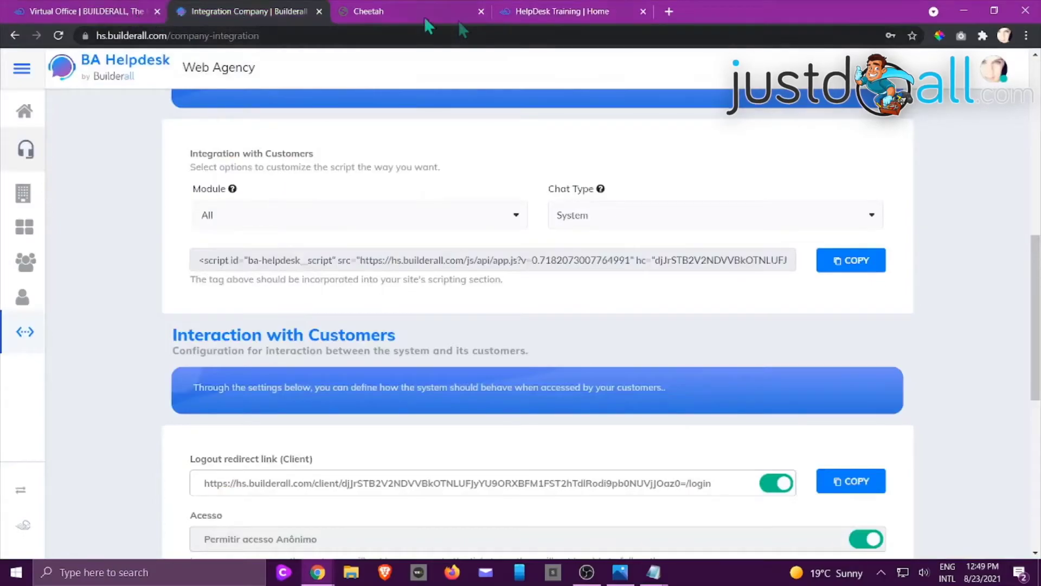
click(458, 22)
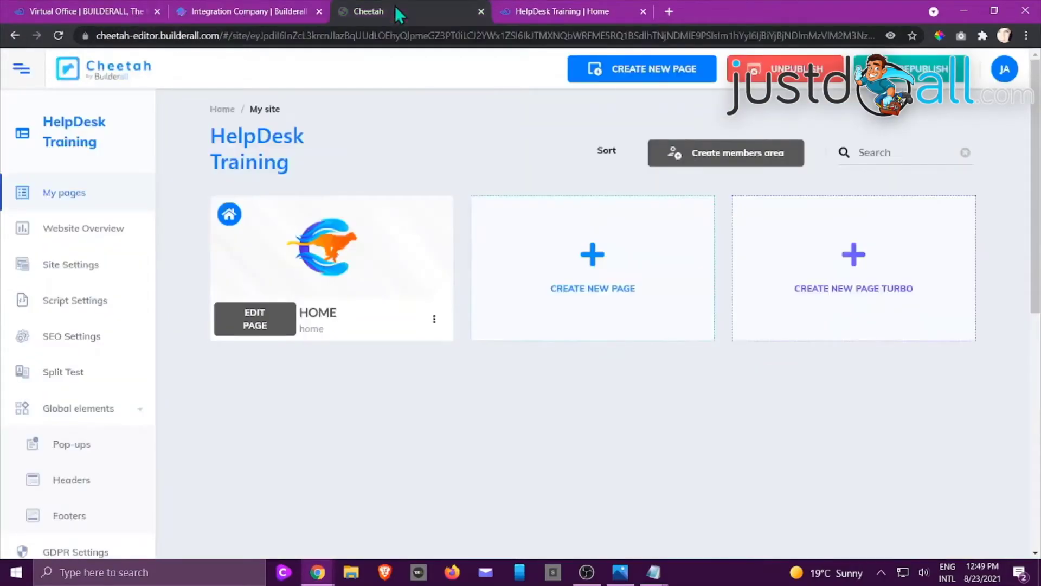
click(89, 301)
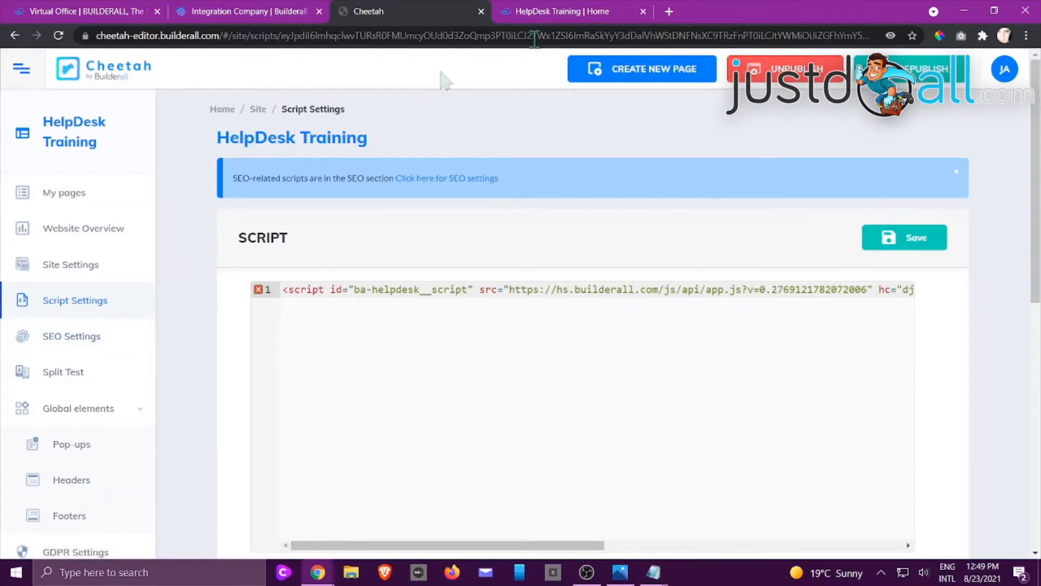
- Compare the helpdesk script tag, Module left at All, with Cheetah's script settings
click(568, 11)
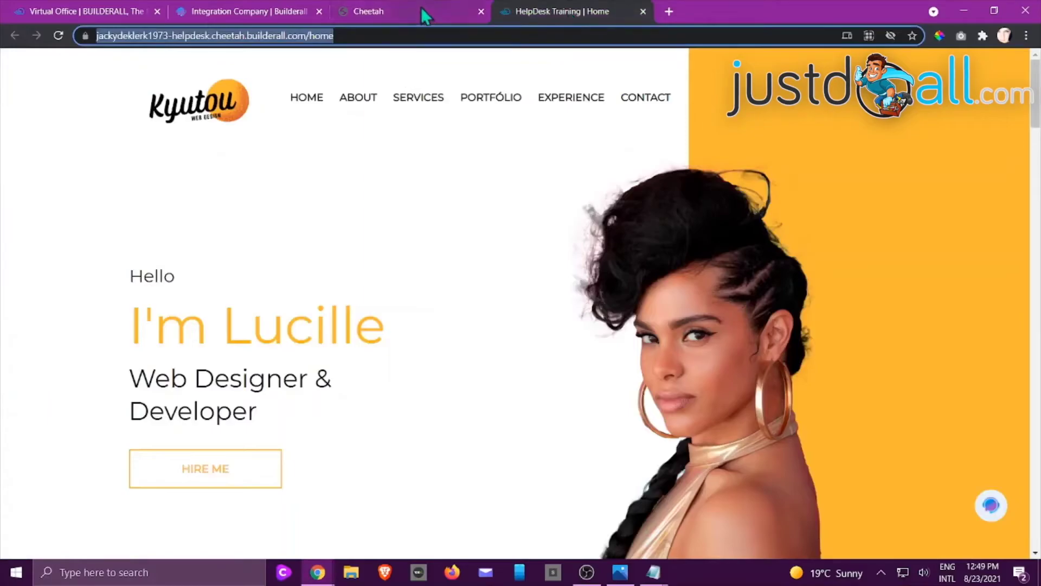
click(269, 12)
scroll(553, 454, down, 3)
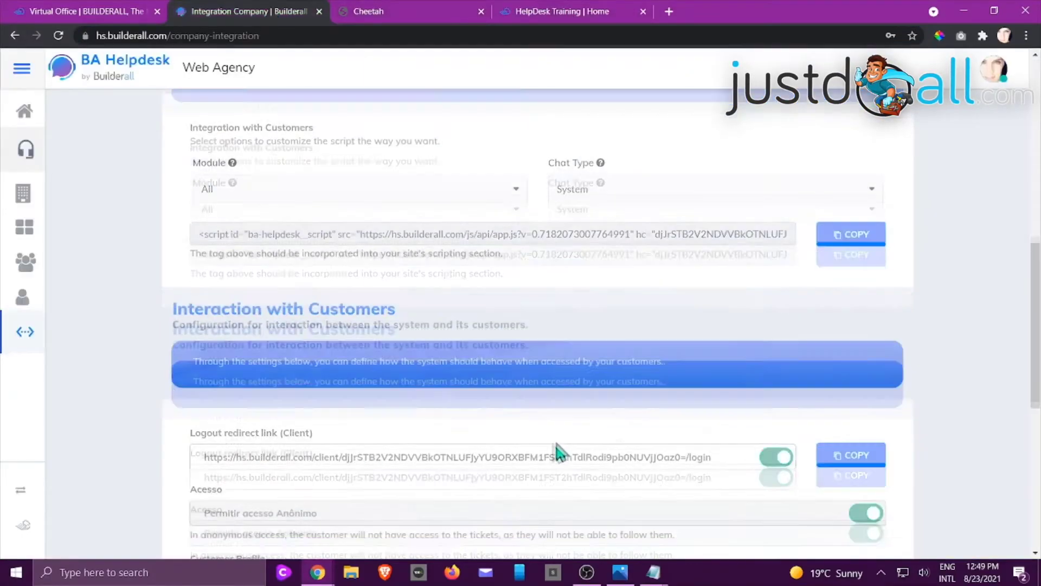
scroll(379, 223, up, 5)
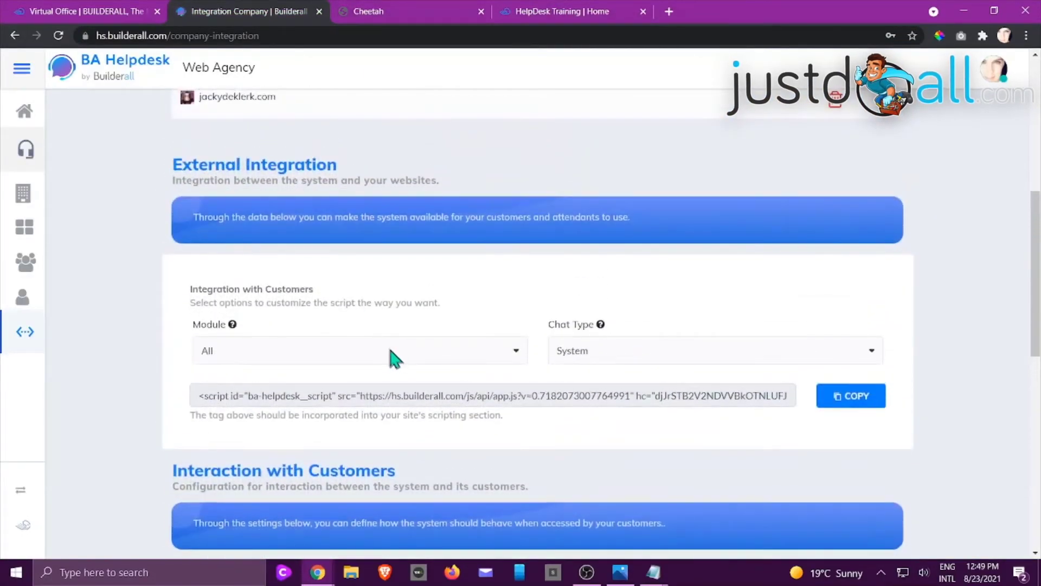
click(393, 358)
click(510, 284)
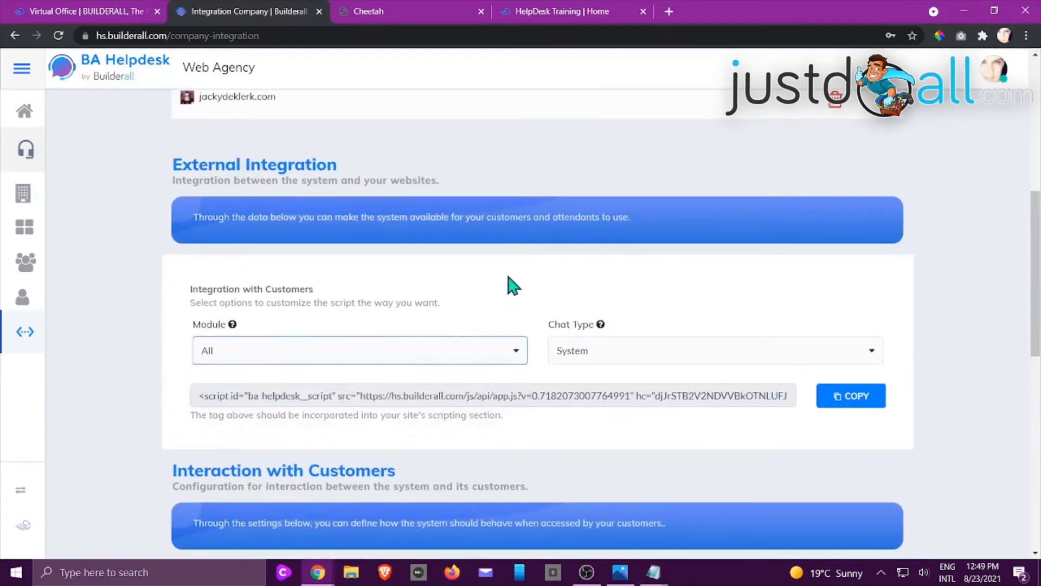
click(369, 11)
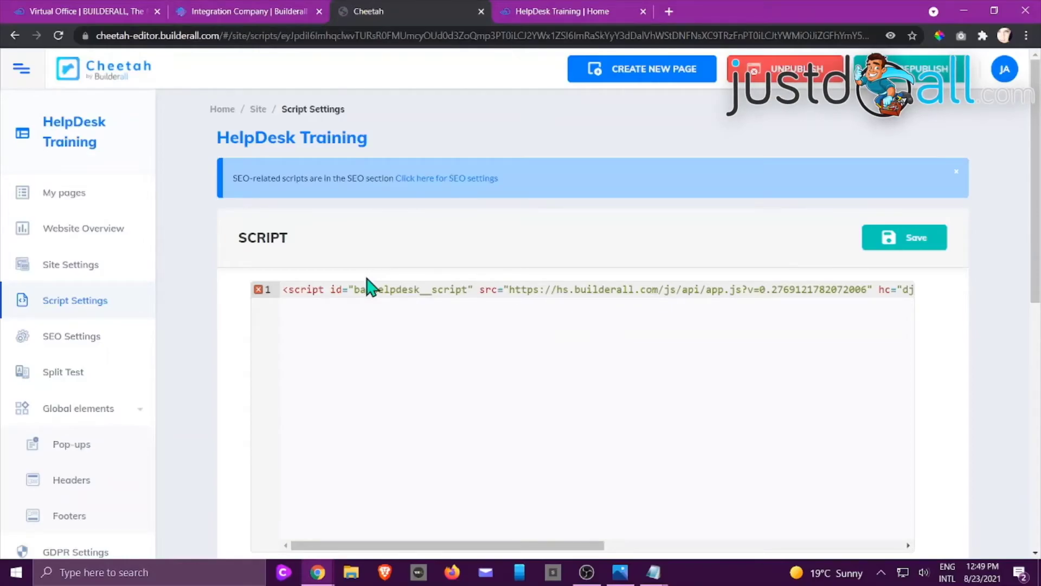
click(252, 11)
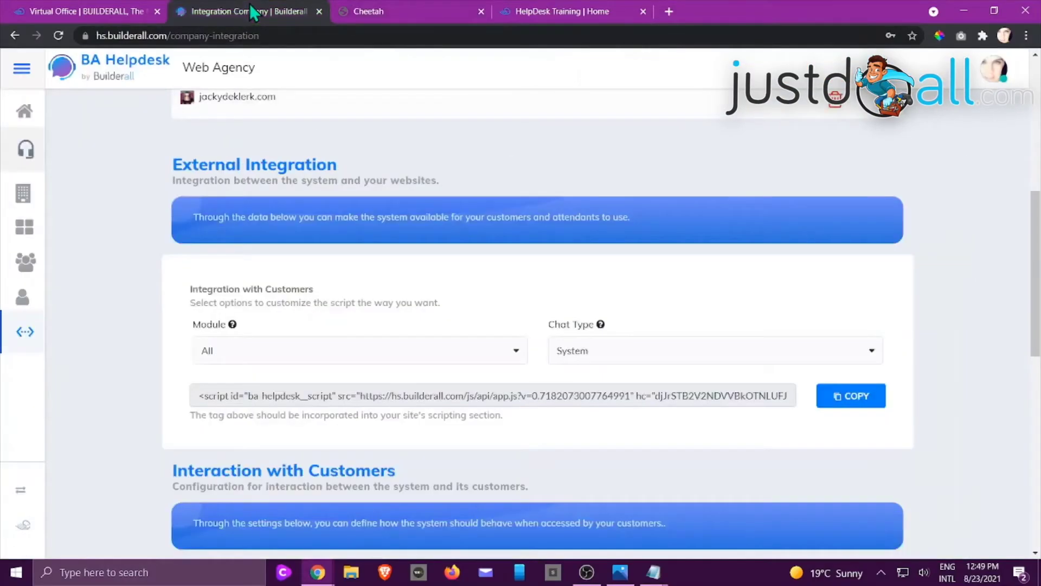
scroll(564, 282, down, 5)
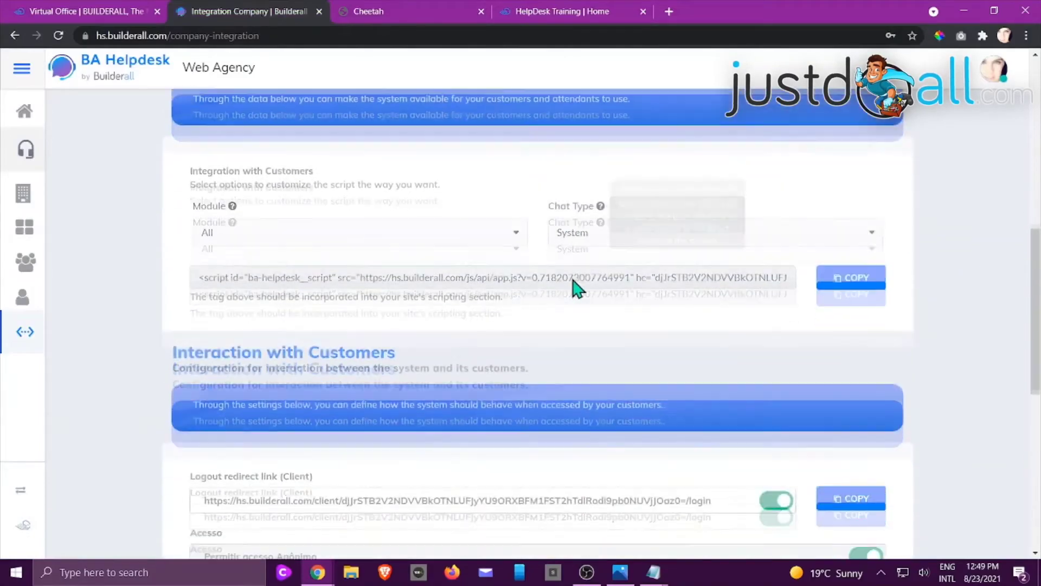
- Copy the client Logout redirect link and open a private browsing window
scroll(581, 285, down, 1)
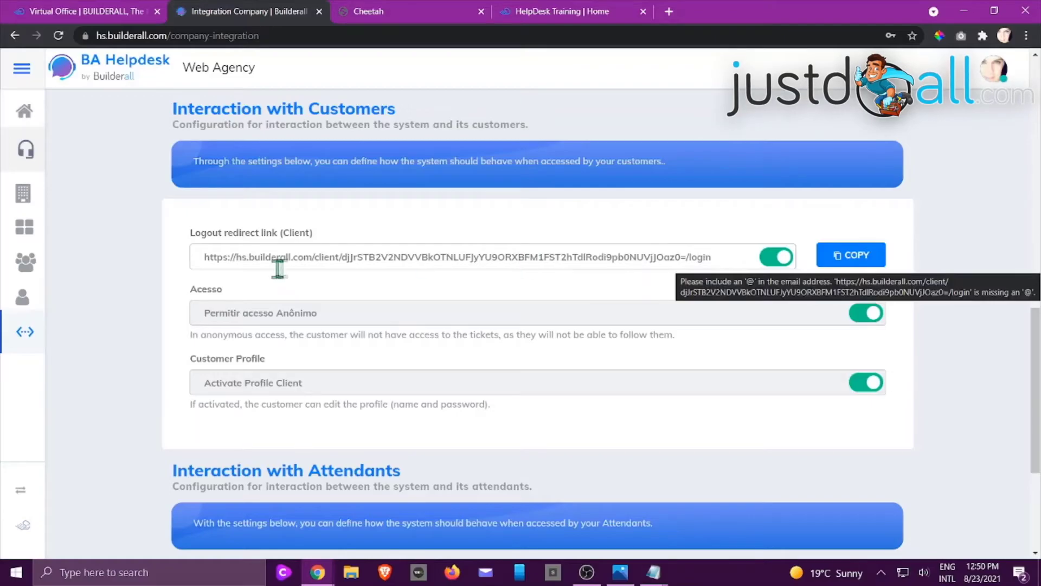
click(847, 260)
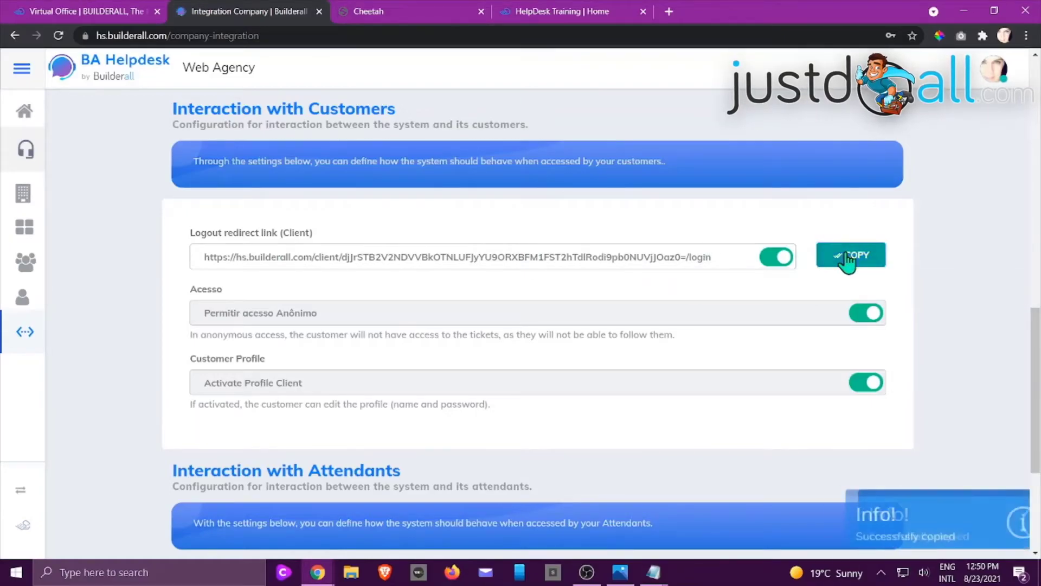
click(1026, 35)
click(922, 87)
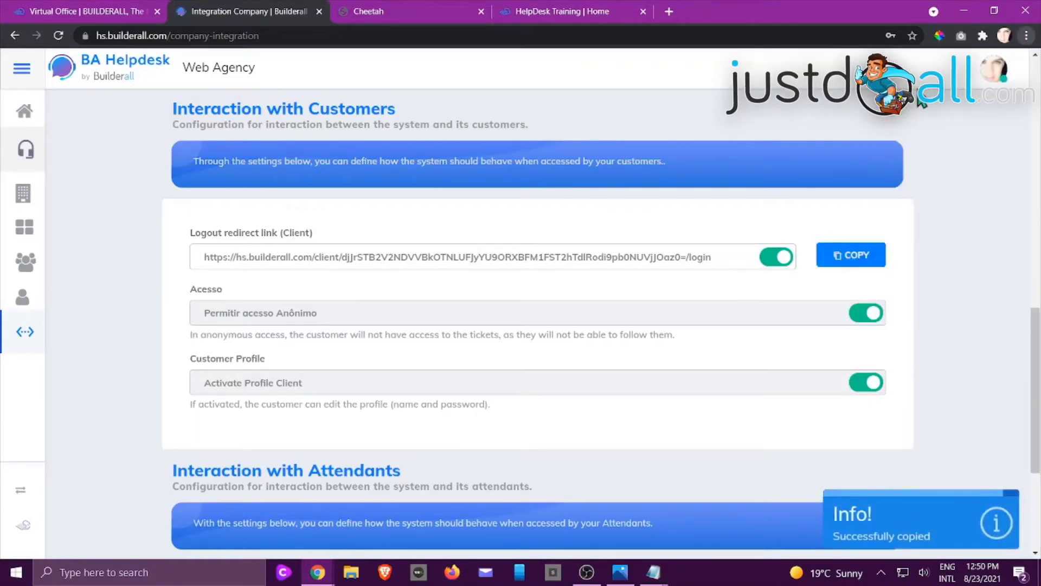
right_click(431, 35)
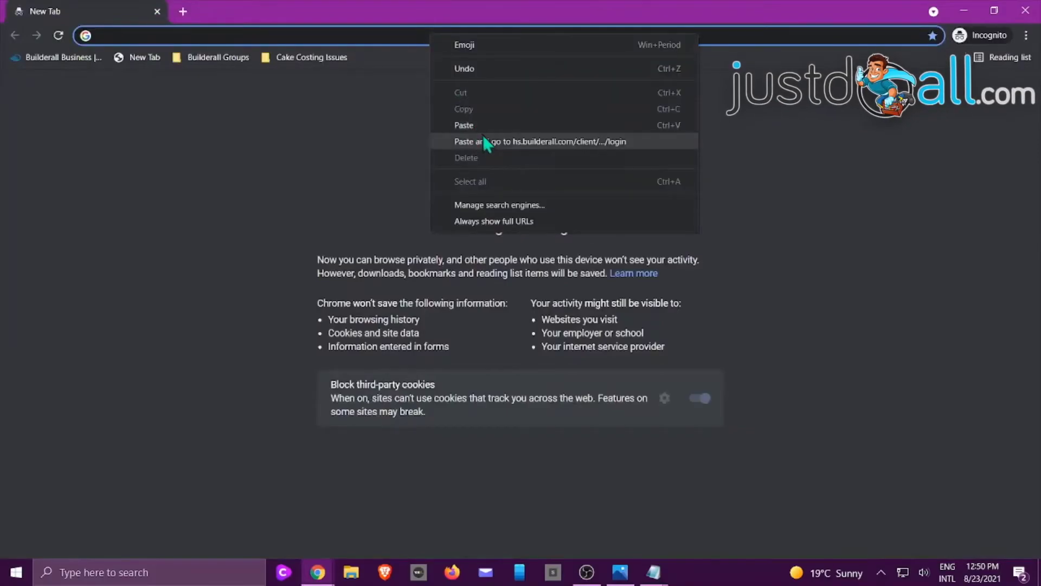
click(484, 141)
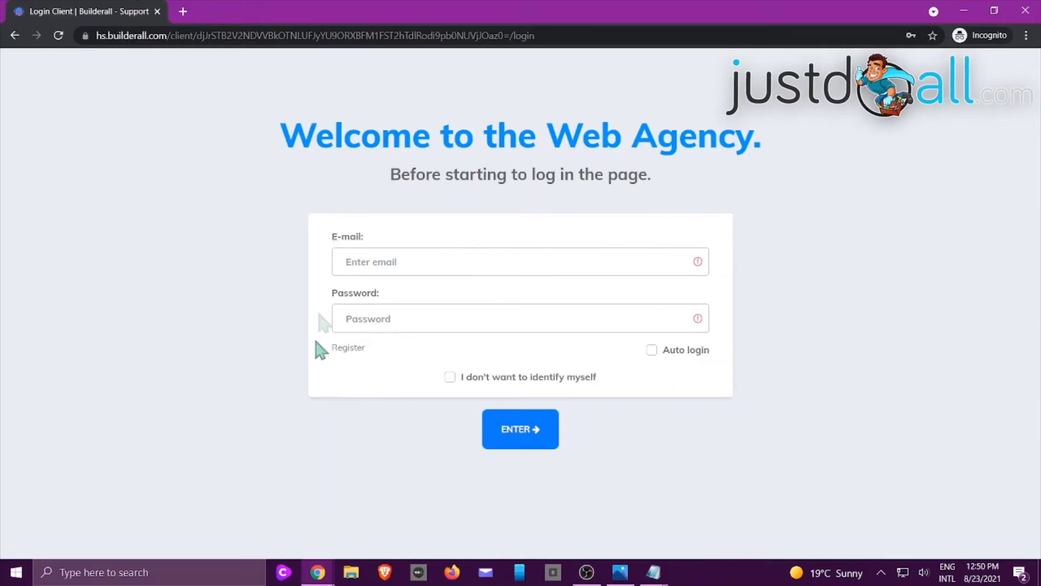
click(157, 11)
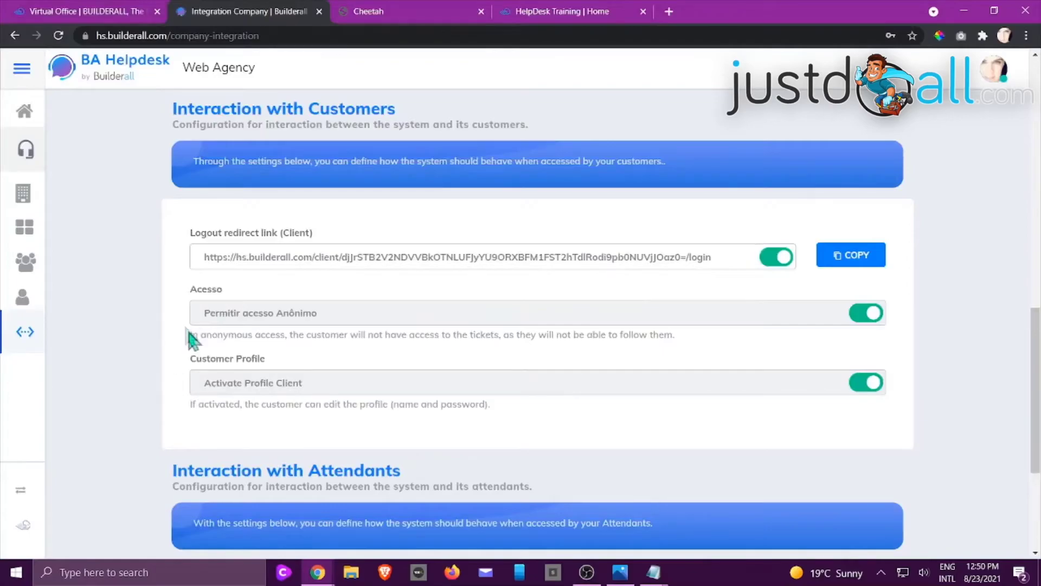
drag(358, 333, 657, 334)
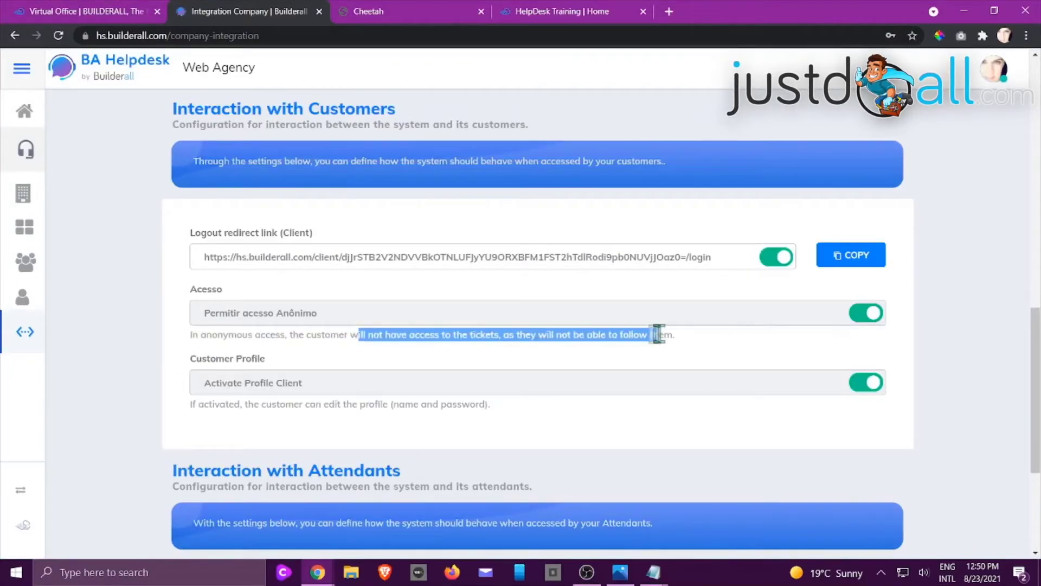
click(694, 339)
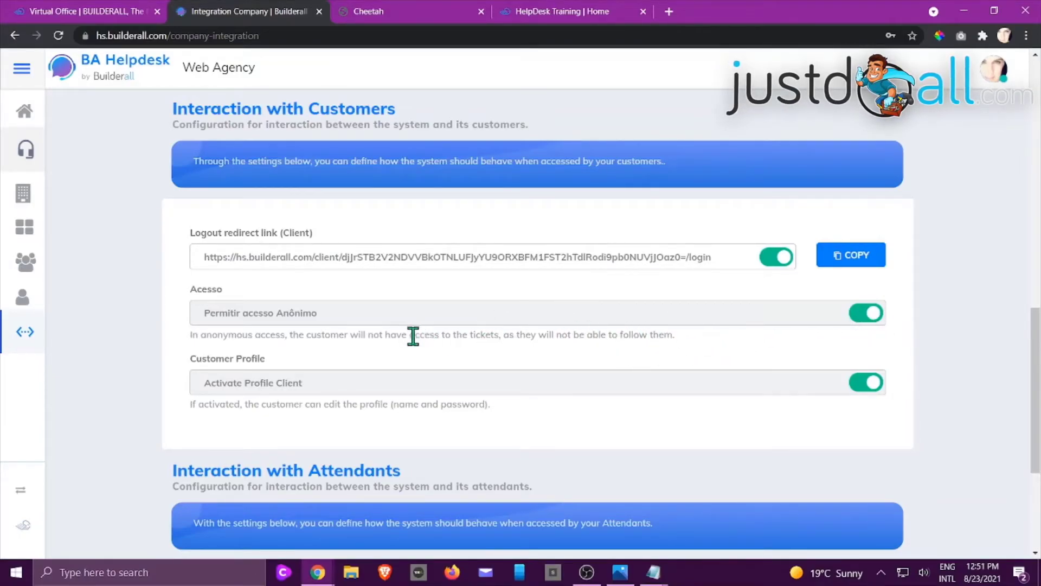
drag(411, 336, 489, 340)
click(738, 347)
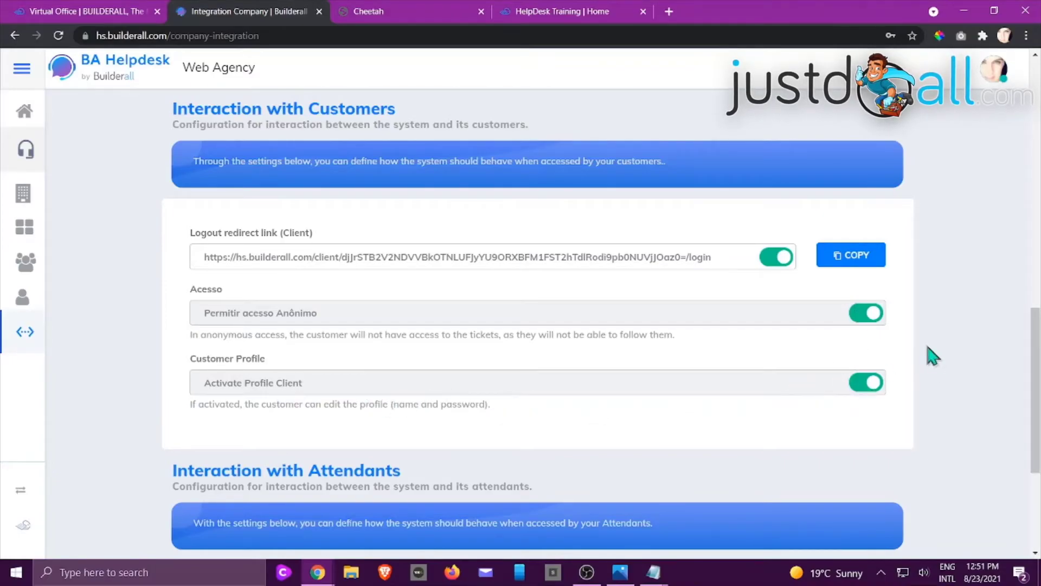
- Scroll to Interaction with Attendants and its login link, glancing at the HelpDesk Training site
scroll(946, 341, down, 4)
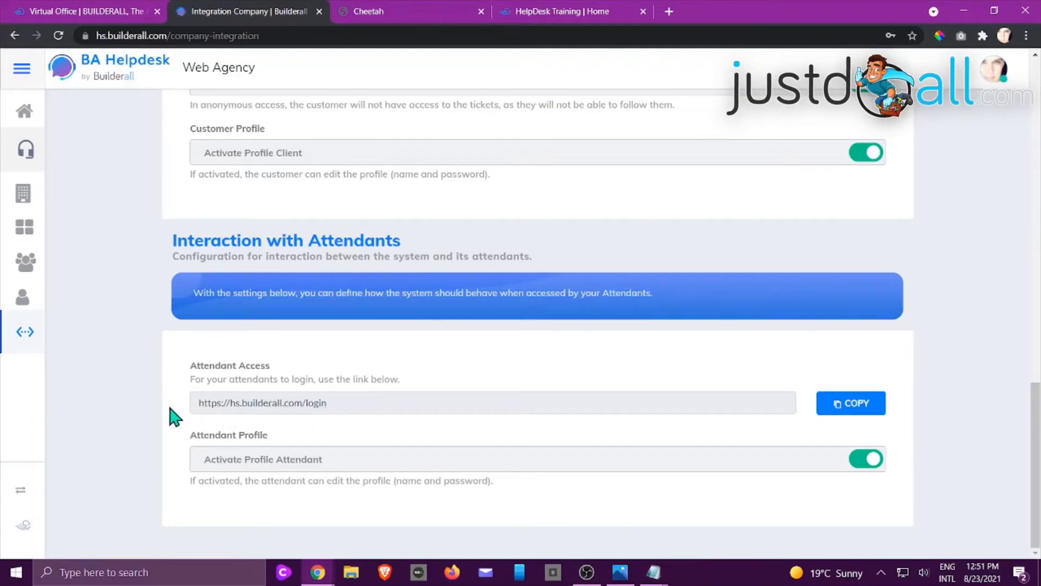
click(855, 415)
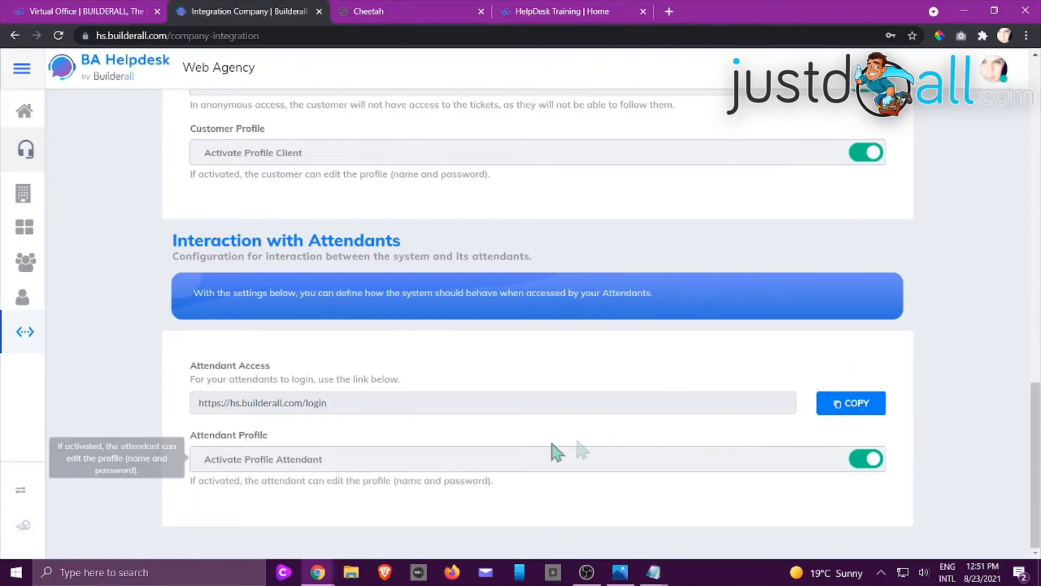
click(542, 10)
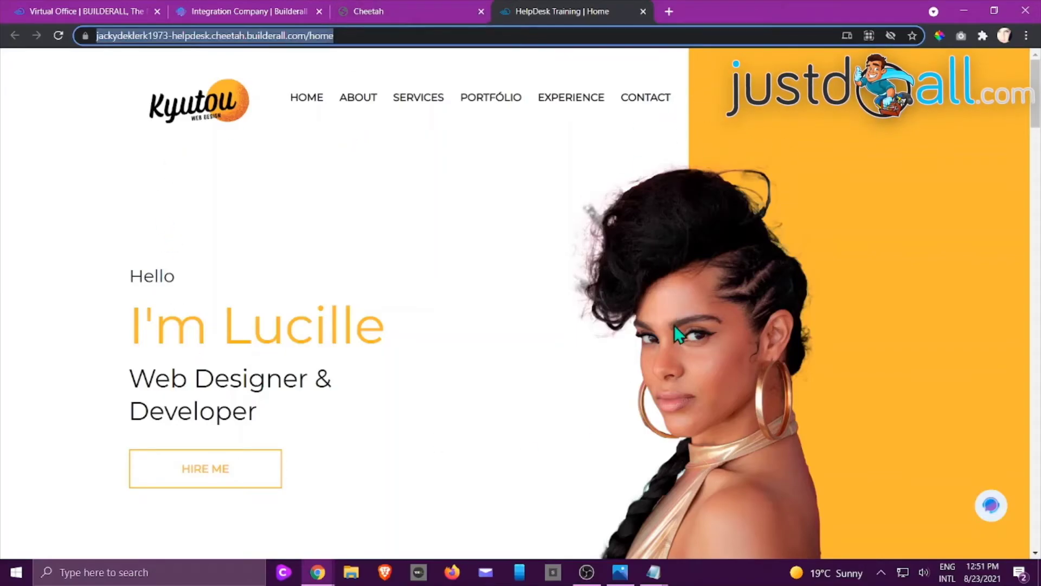
click(412, 11)
click(288, 12)
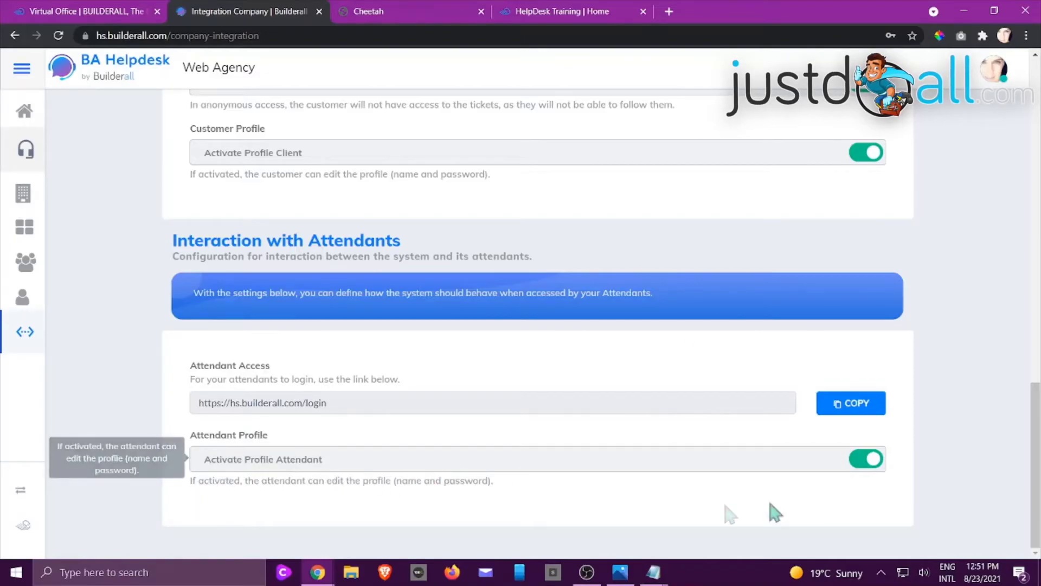
- Expand the HelpDesk Training site's chat bubble to reveal the Chat and Ticket options
scroll(946, 425, up, 10)
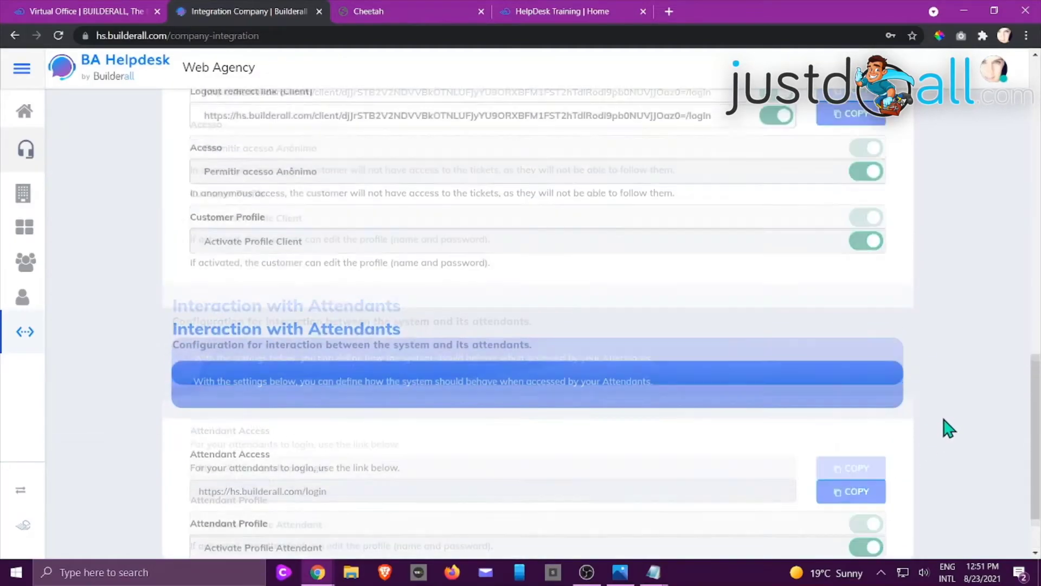
scroll(981, 422, up, 9)
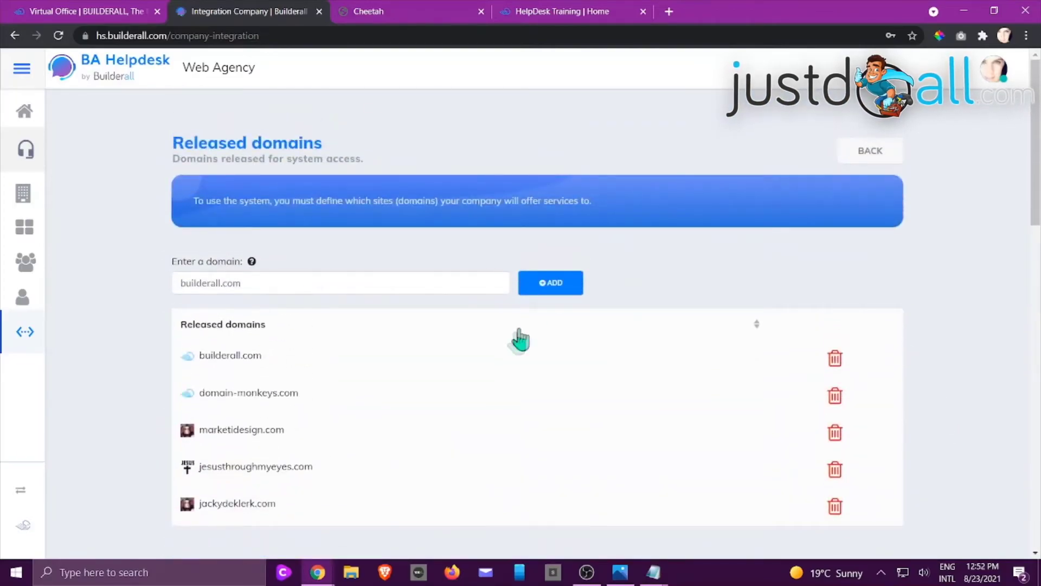
click(502, 16)
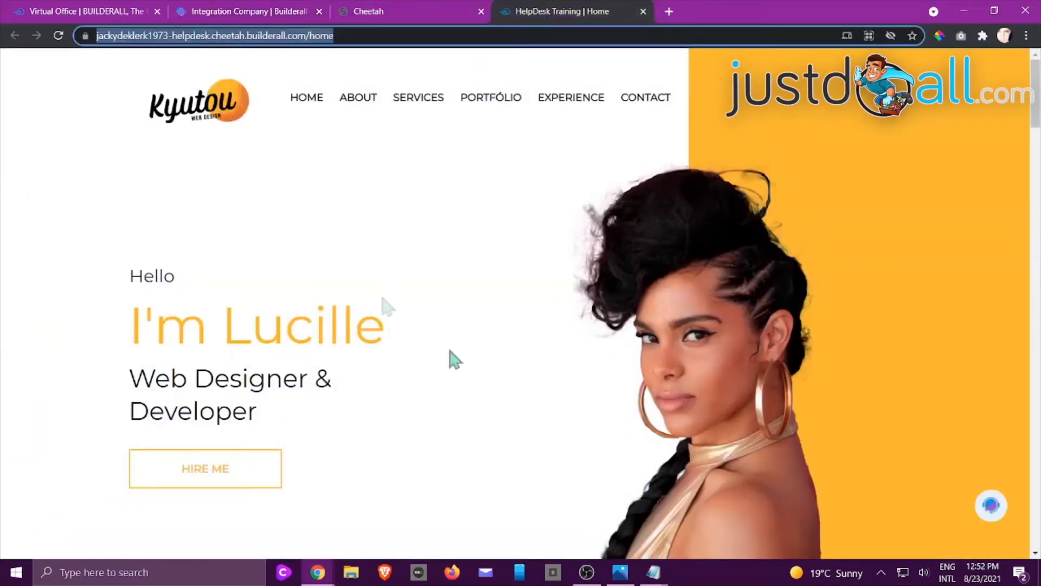
click(518, 274)
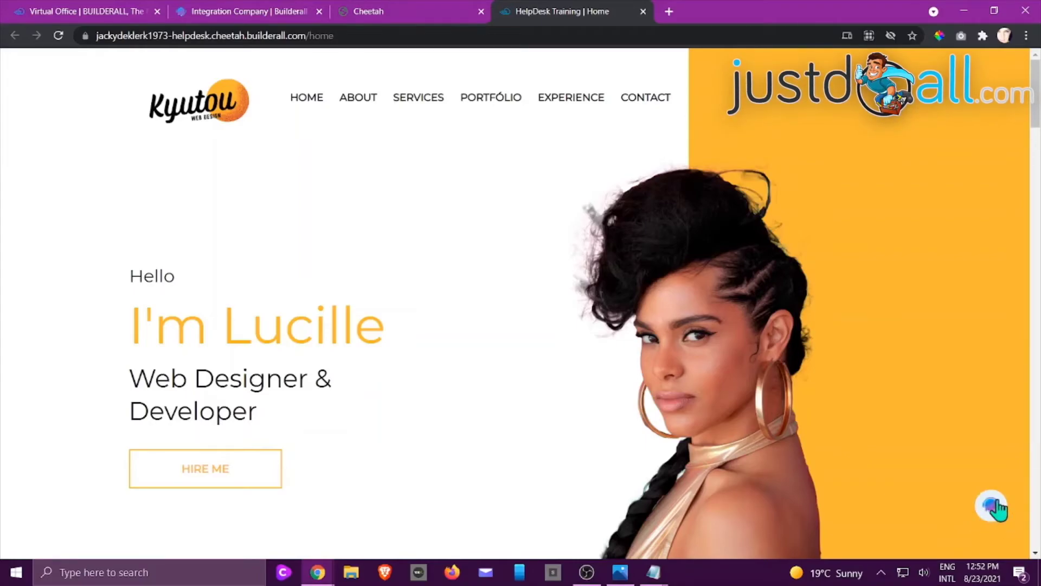
click(986, 514)
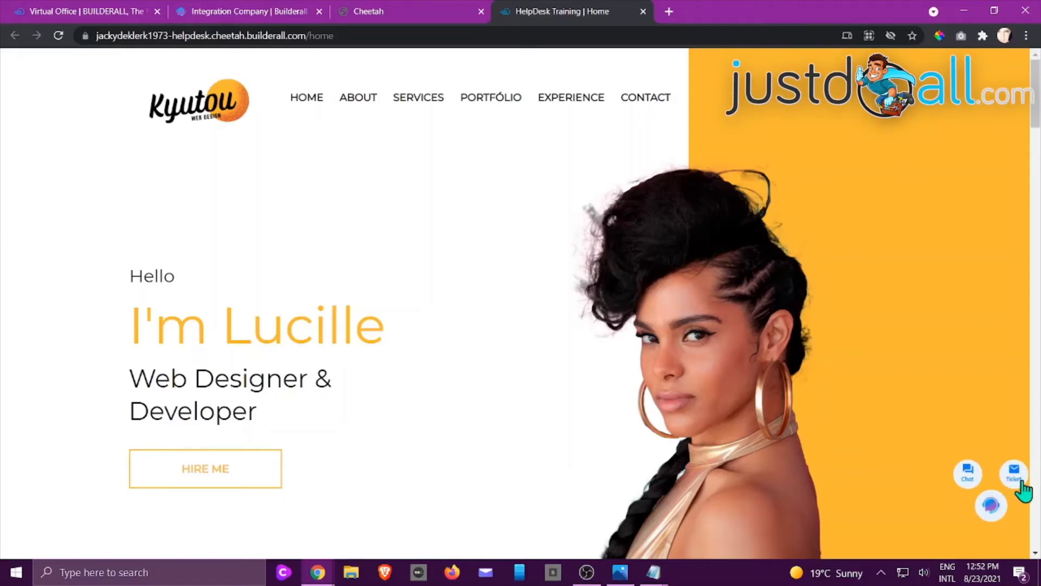
- Copy the HelpDesk Training website address and close its tab
click(317, 41)
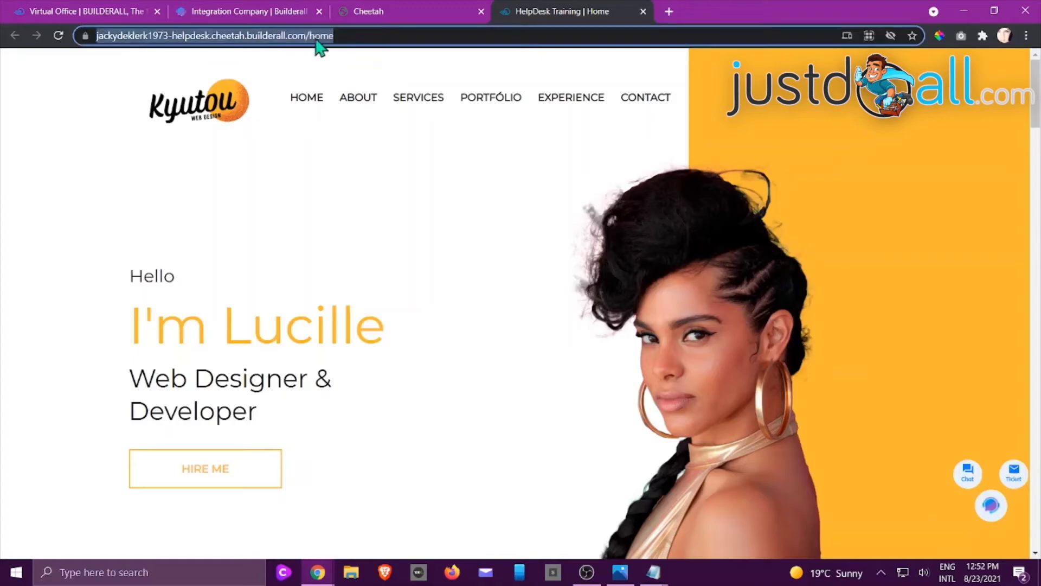
right_click(320, 48)
click(353, 129)
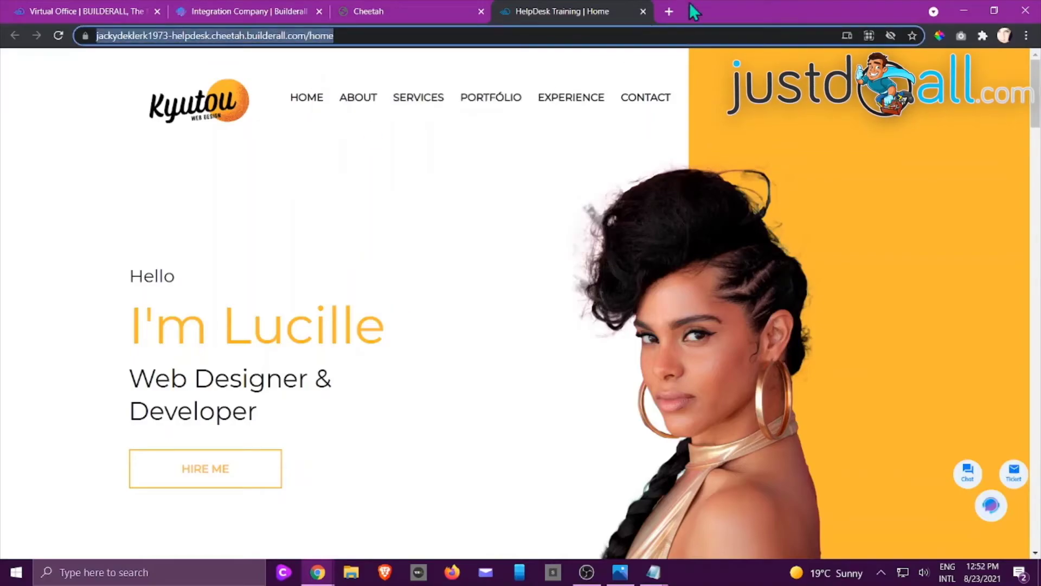
click(643, 12)
- Load the copied address in a new incognito window and expand the support widget's Chat and Ticket options
click(1026, 36)
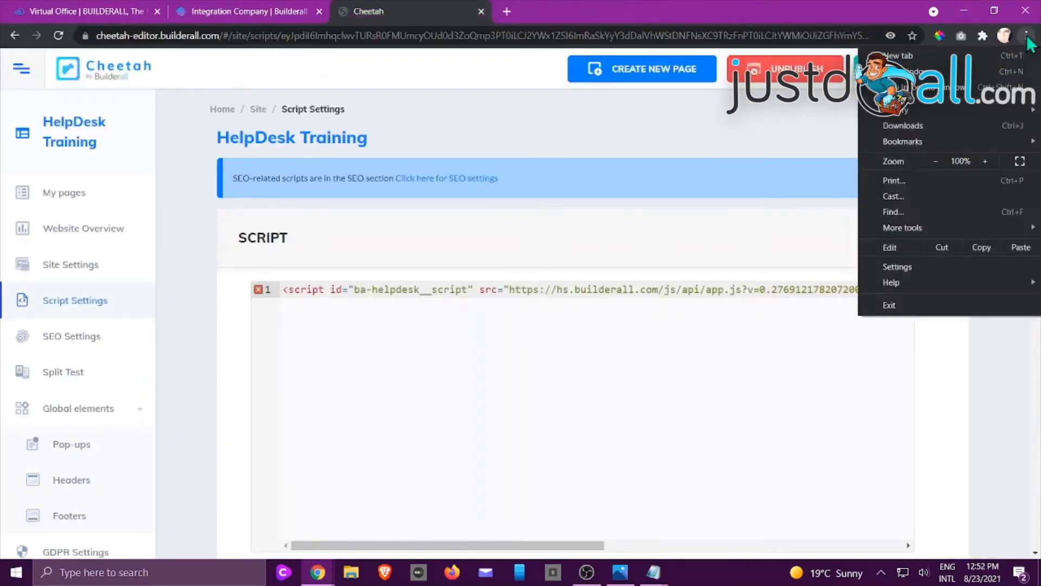
click(901, 86)
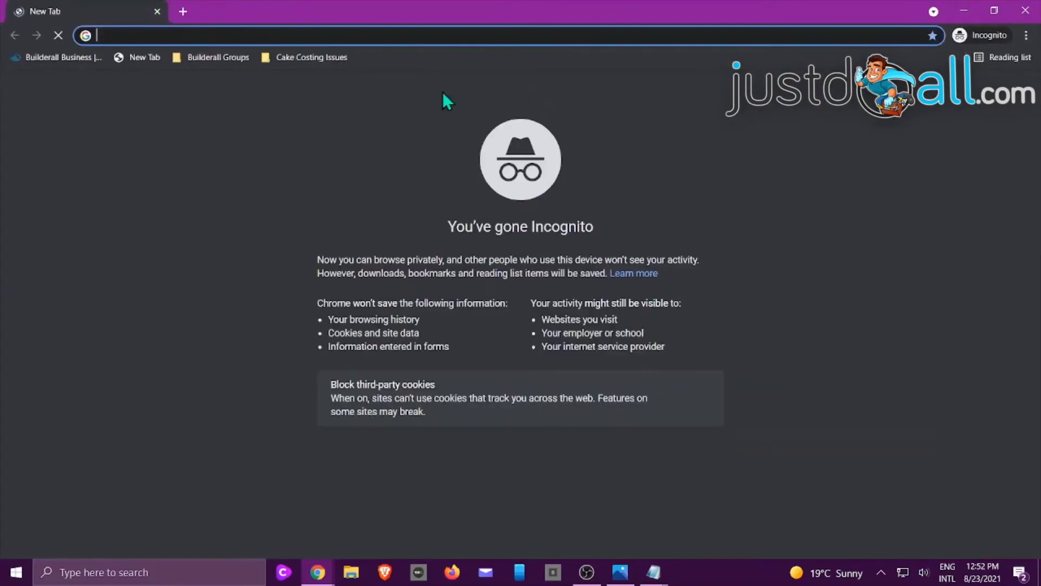
right_click(340, 36)
click(375, 143)
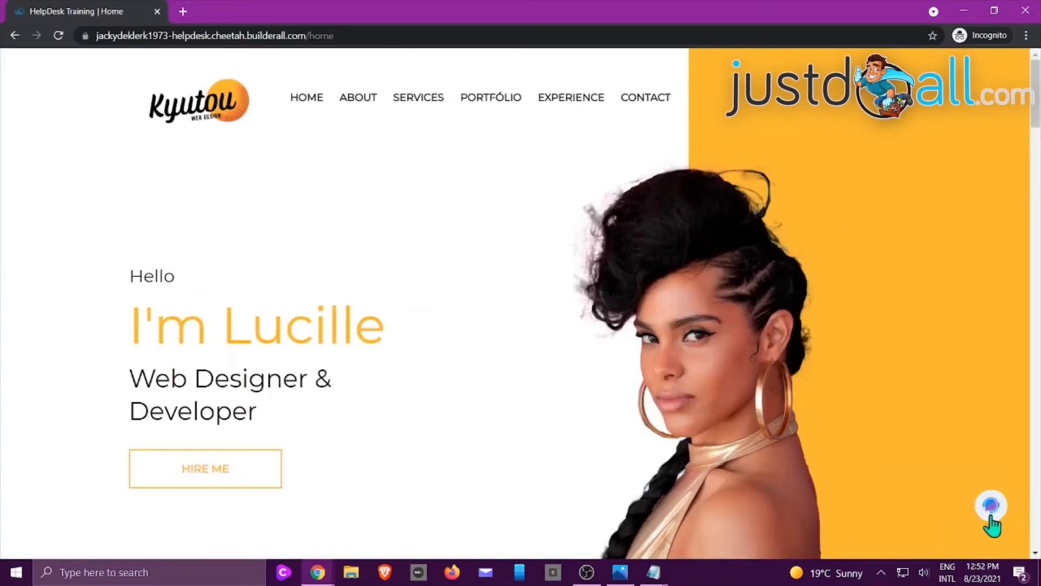
click(991, 506)
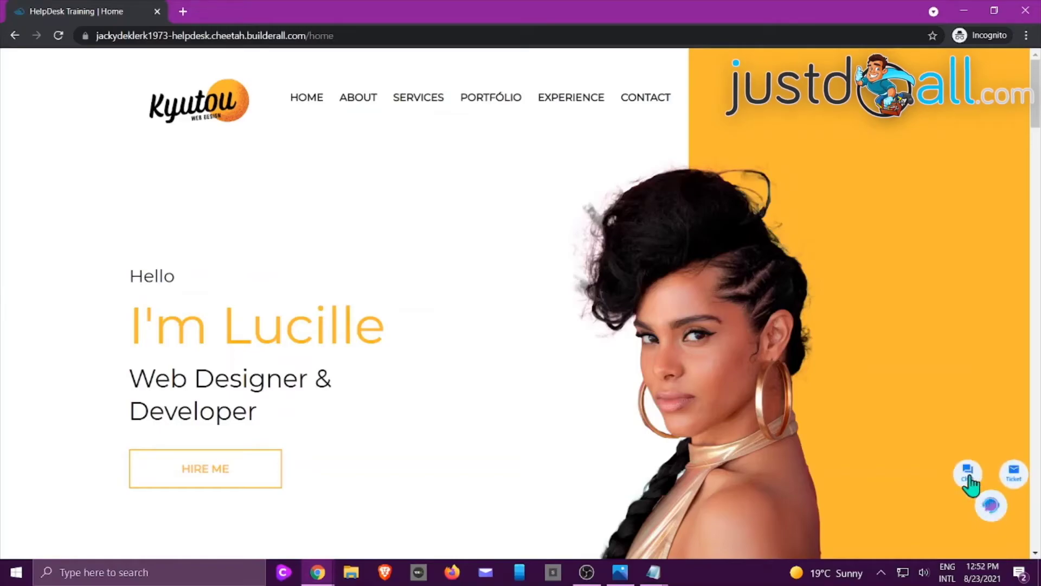
- Try chatting anonymously via the Login page, then reopen Chat to reach the Web Agency client registration form
click(969, 477)
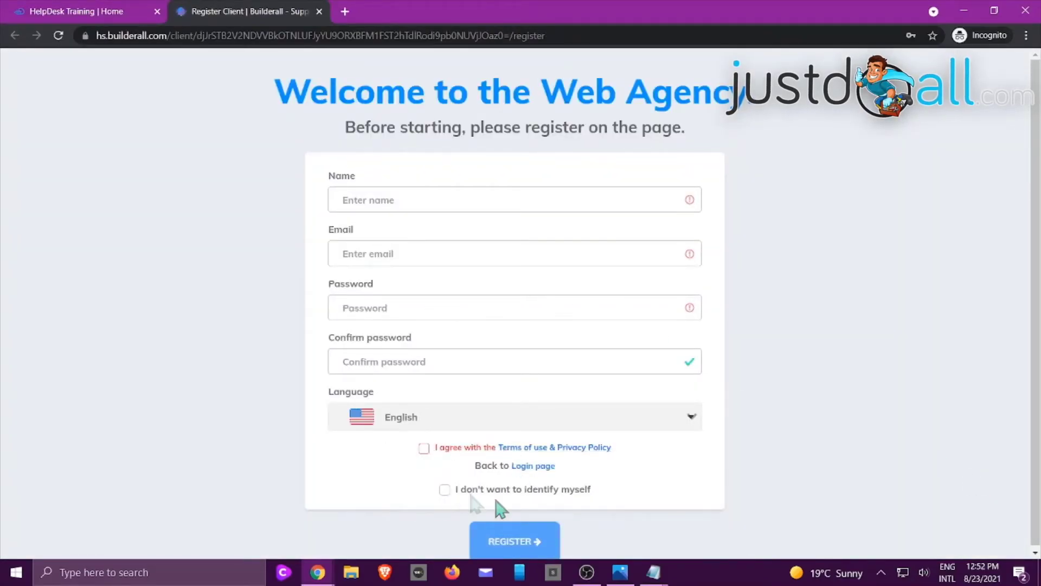
click(444, 491)
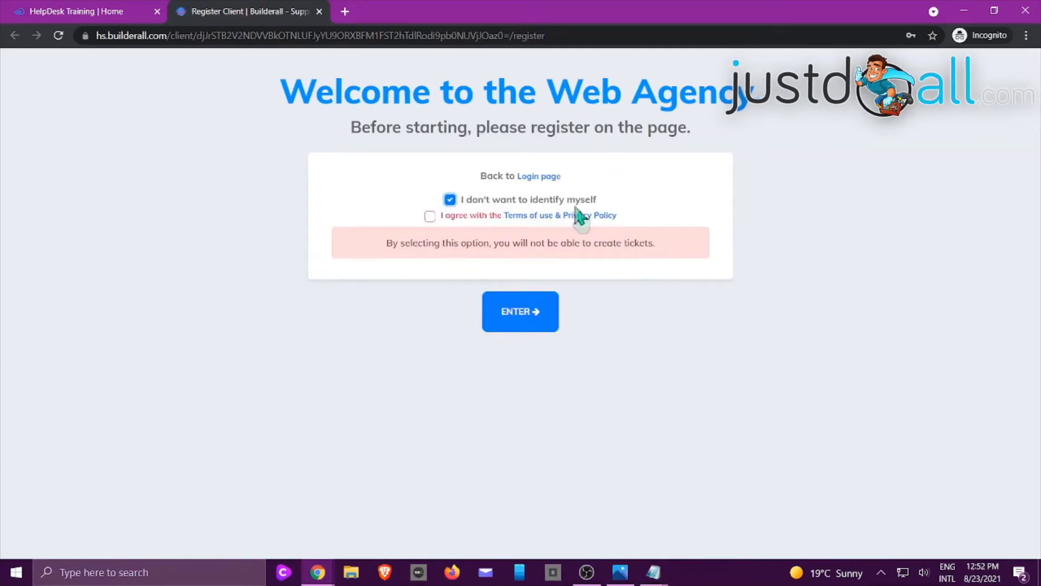
click(541, 177)
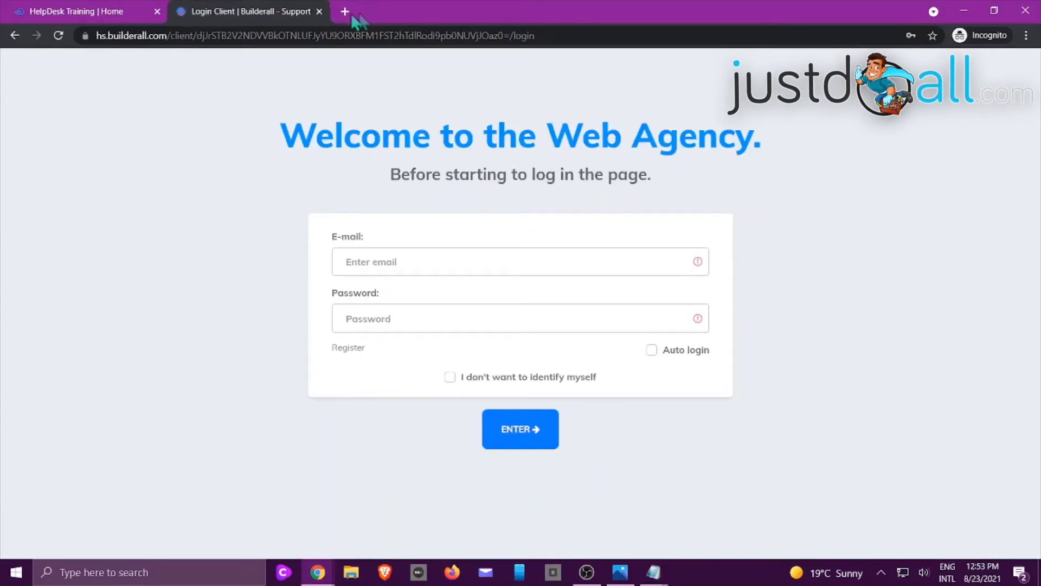
click(319, 11)
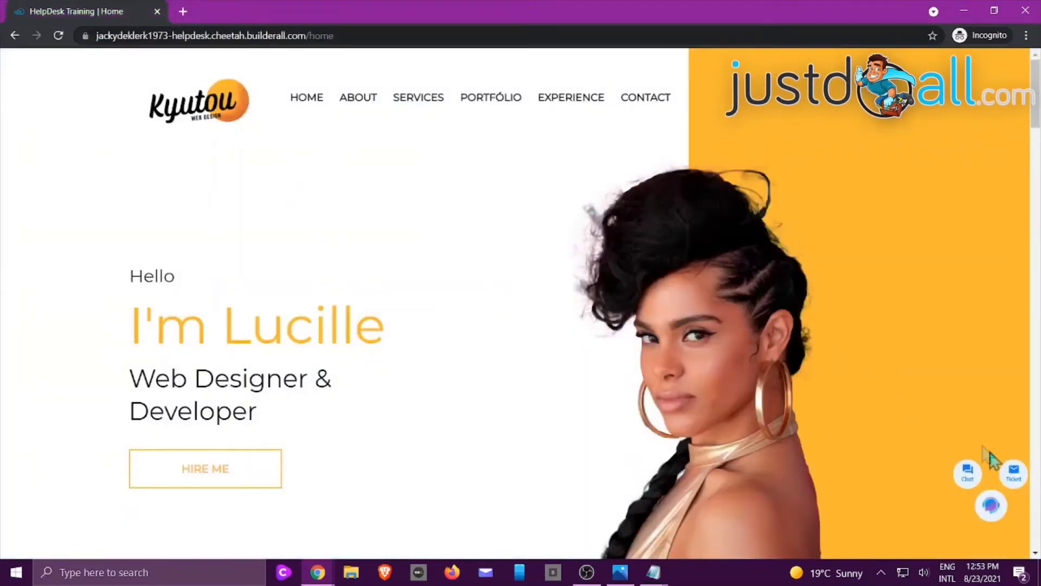
click(966, 477)
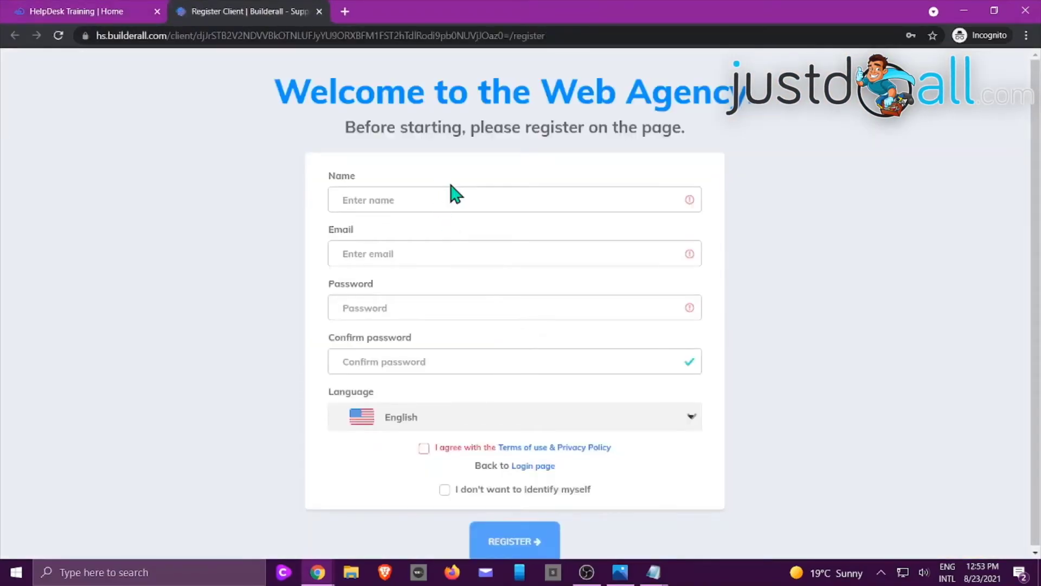
- Enter the visitor's name and e-mail address in the registration form
click(446, 199)
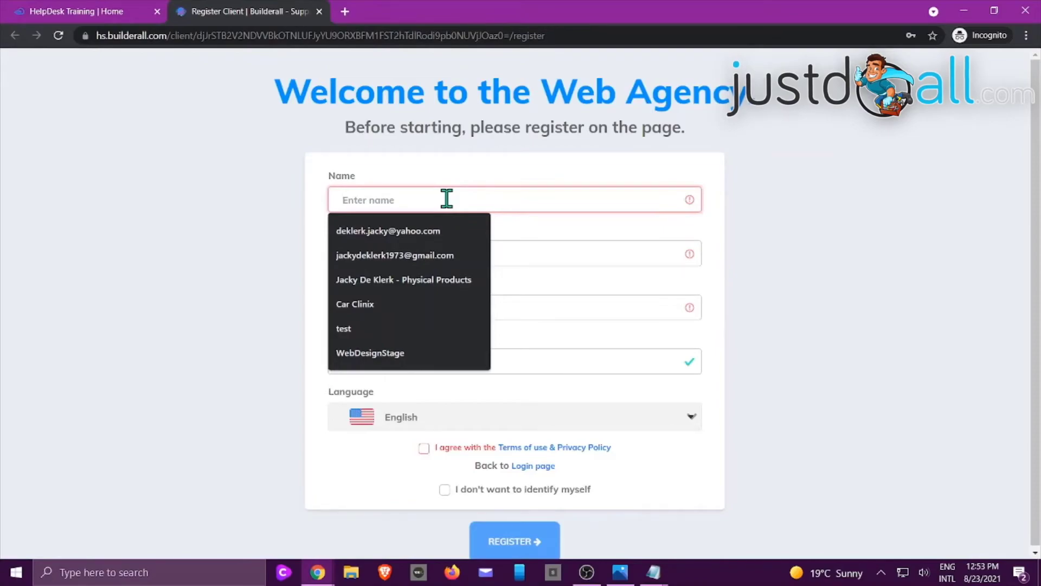
text(J)
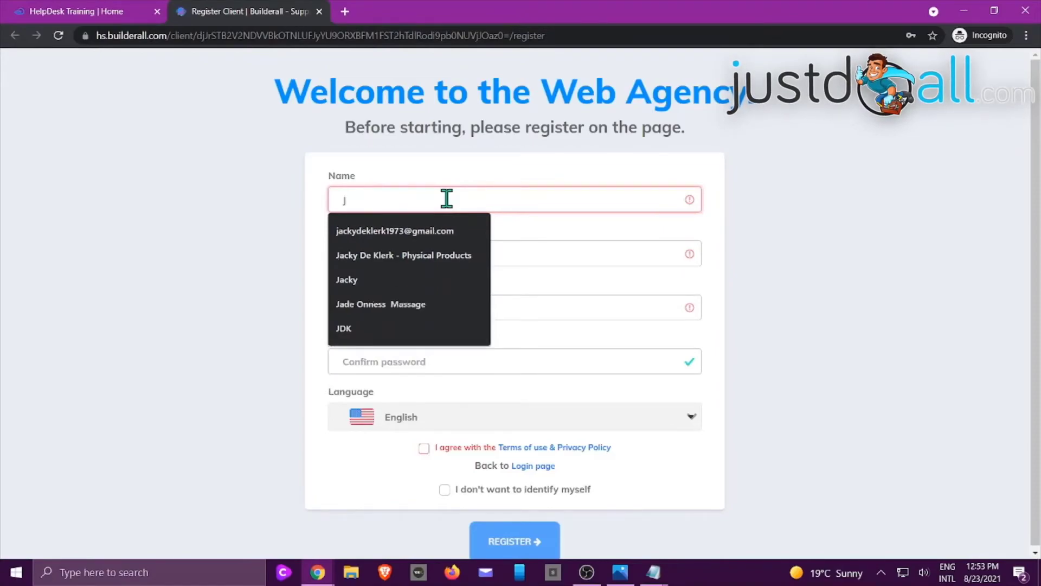
text(oanie)
click(402, 251)
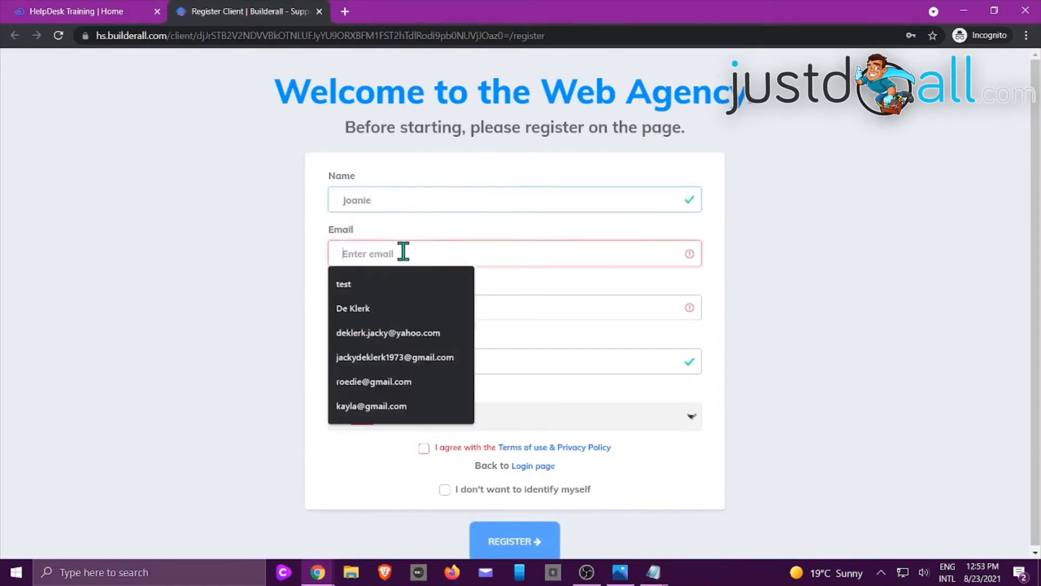
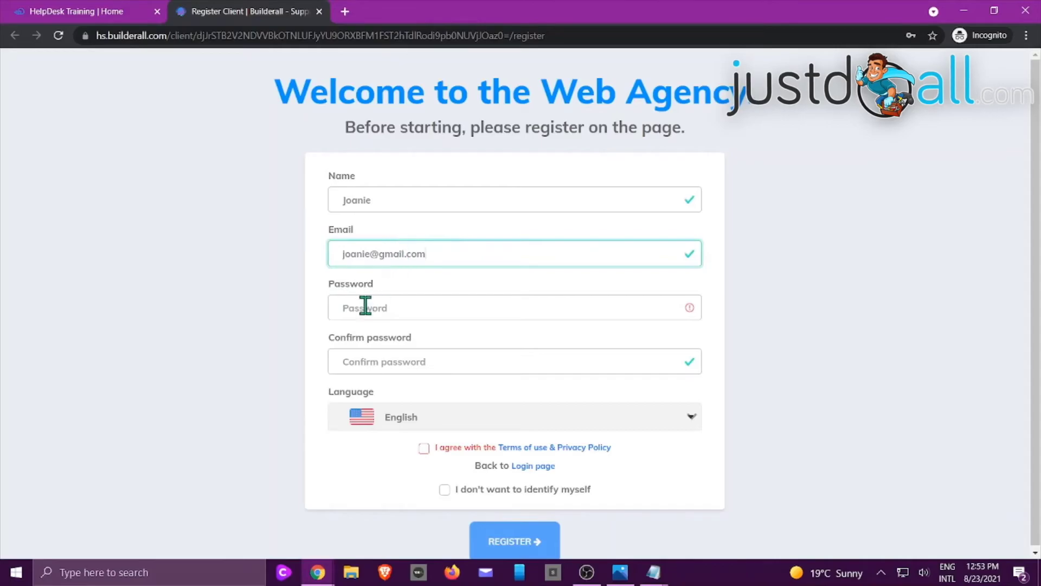
- Enter and confirm the password, accept the Terms of use & Privacy Policy, and register
click(365, 307)
text(•••••••••)
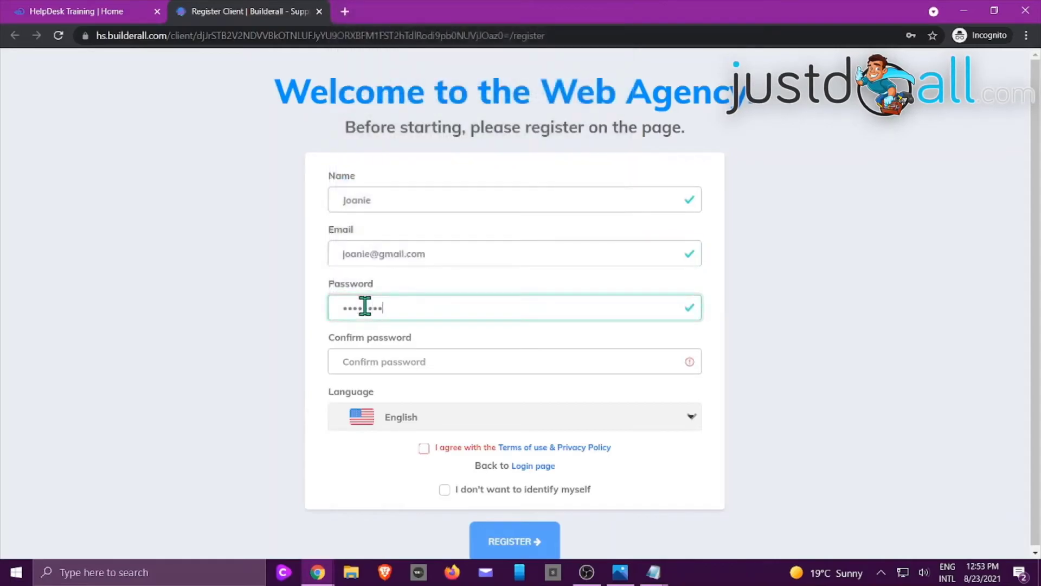
click(368, 368)
text(•••••••••)
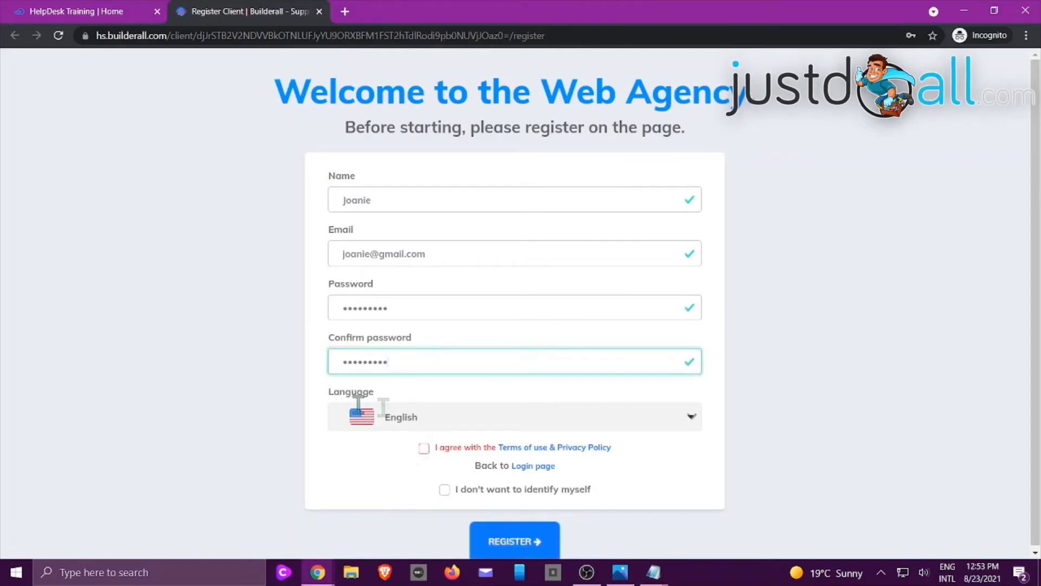
click(423, 448)
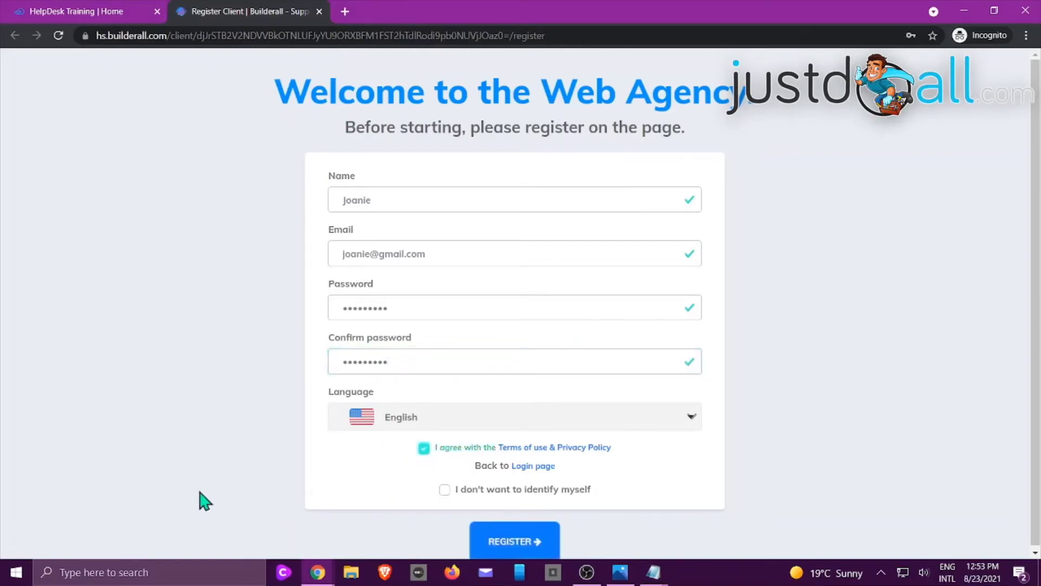
click(512, 541)
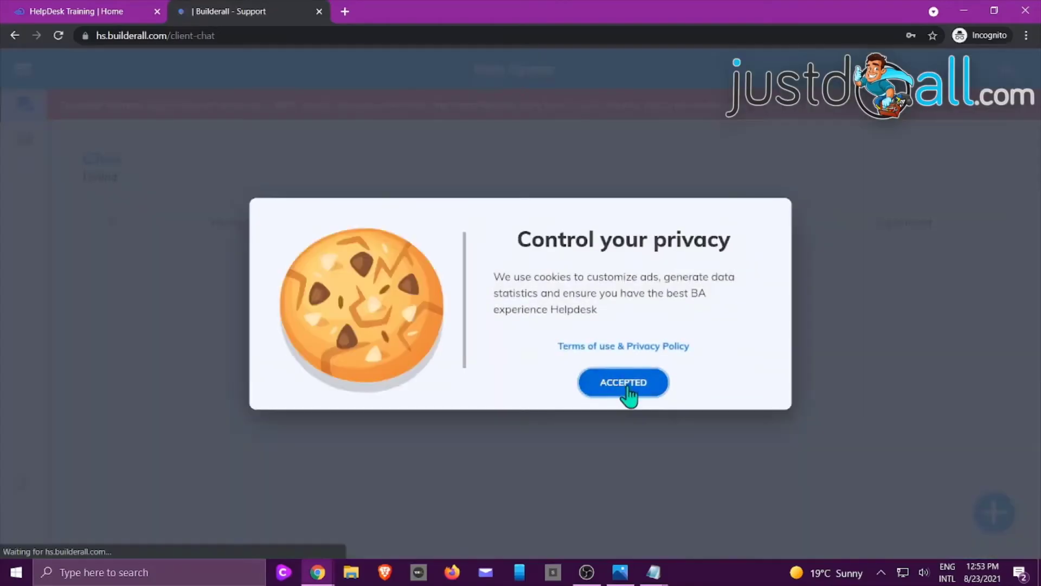
- Accept cookies, choose the Sales department, give a contact number and create the new chat
click(624, 387)
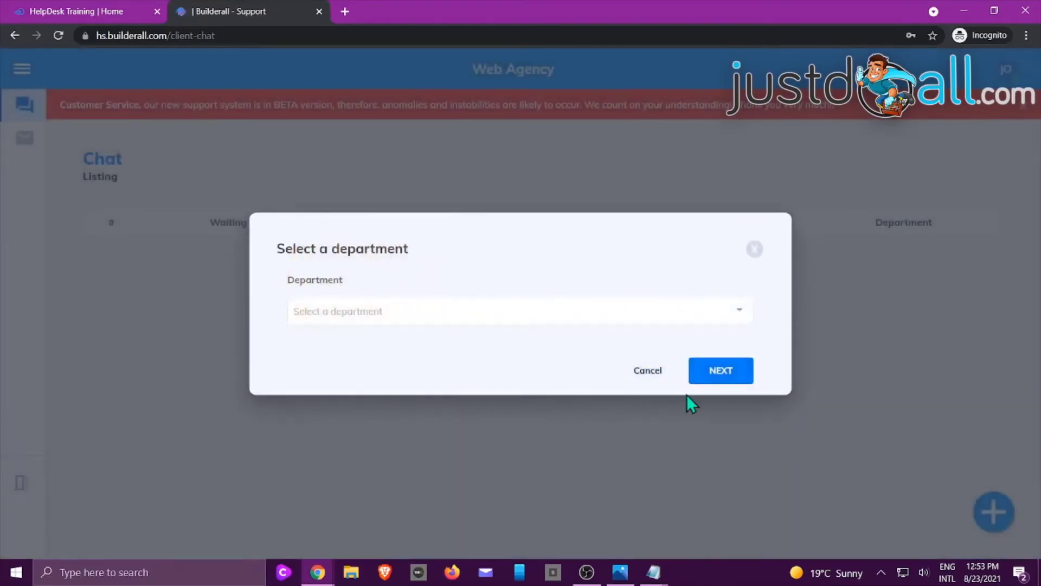
click(422, 308)
click(343, 340)
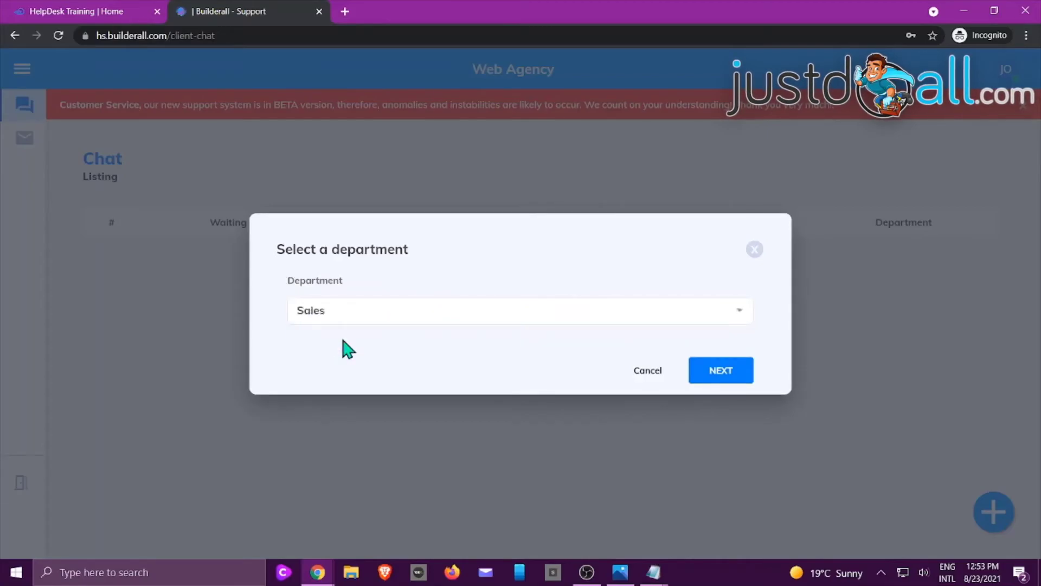
click(719, 382)
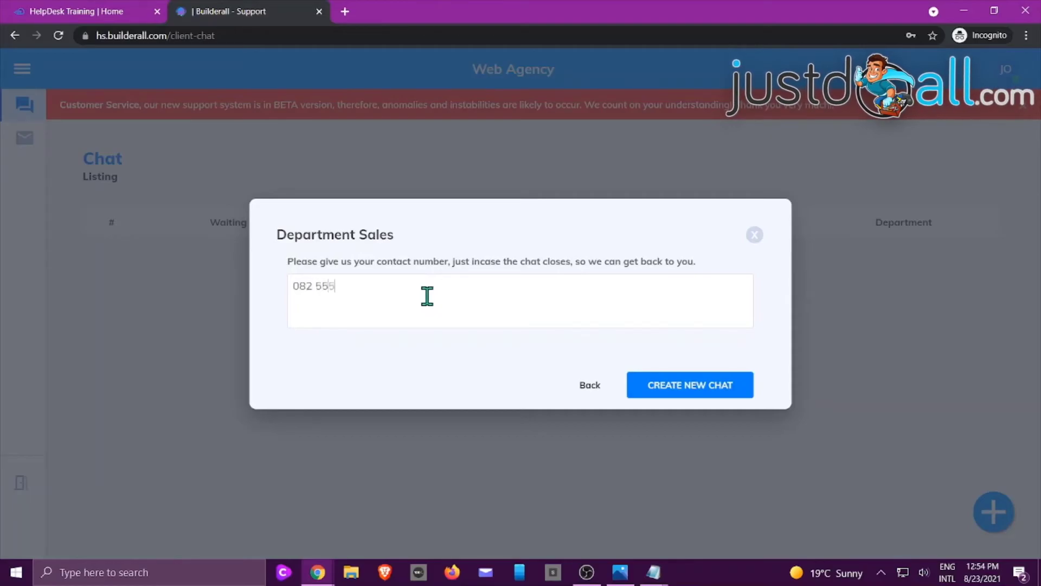
click(727, 390)
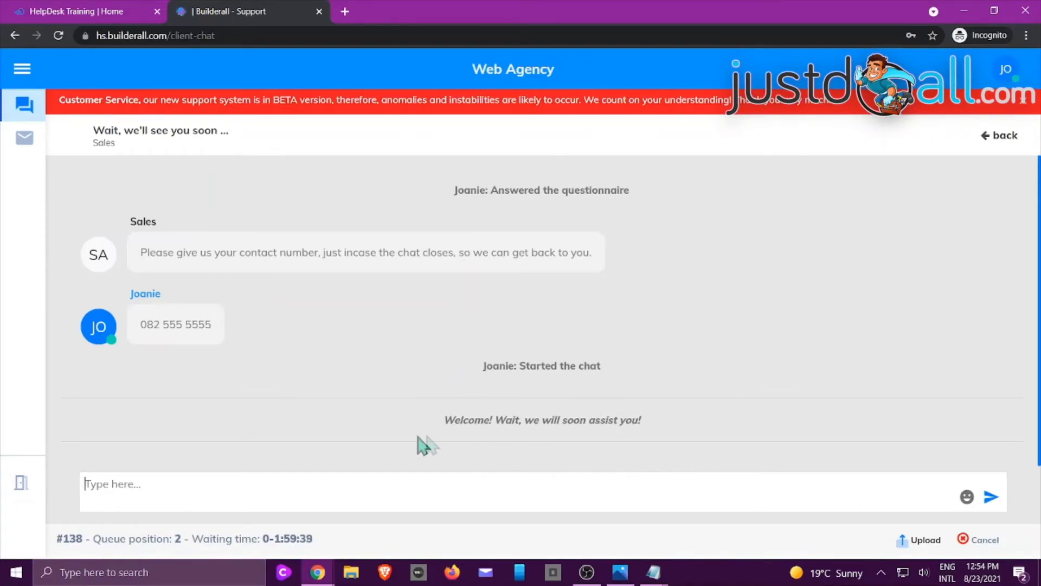
- Send "Hi there, What packages are available." in chat #138 and go back to the chat listing
click(146, 484)
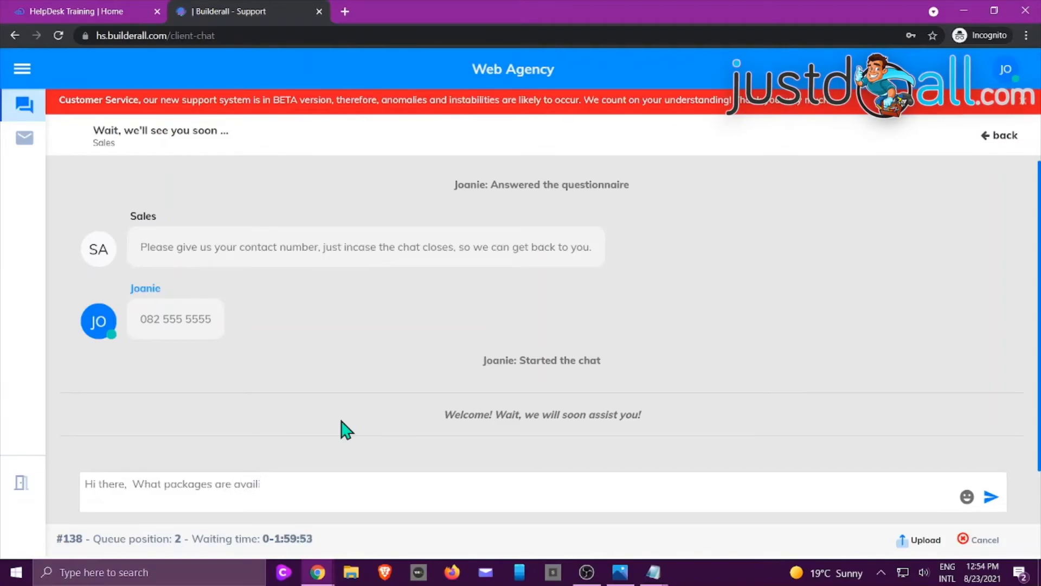
key(Return)
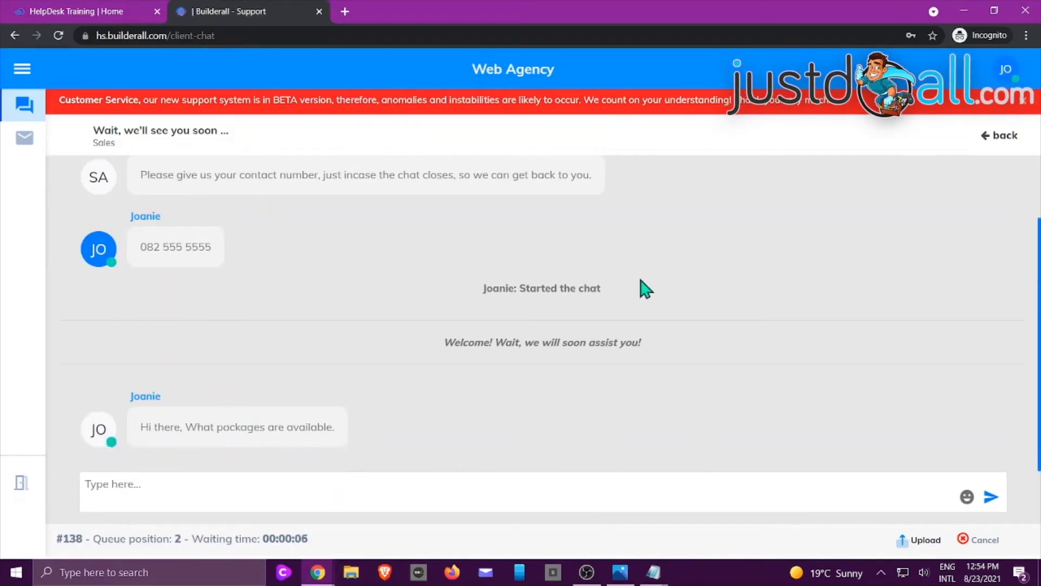
click(1004, 140)
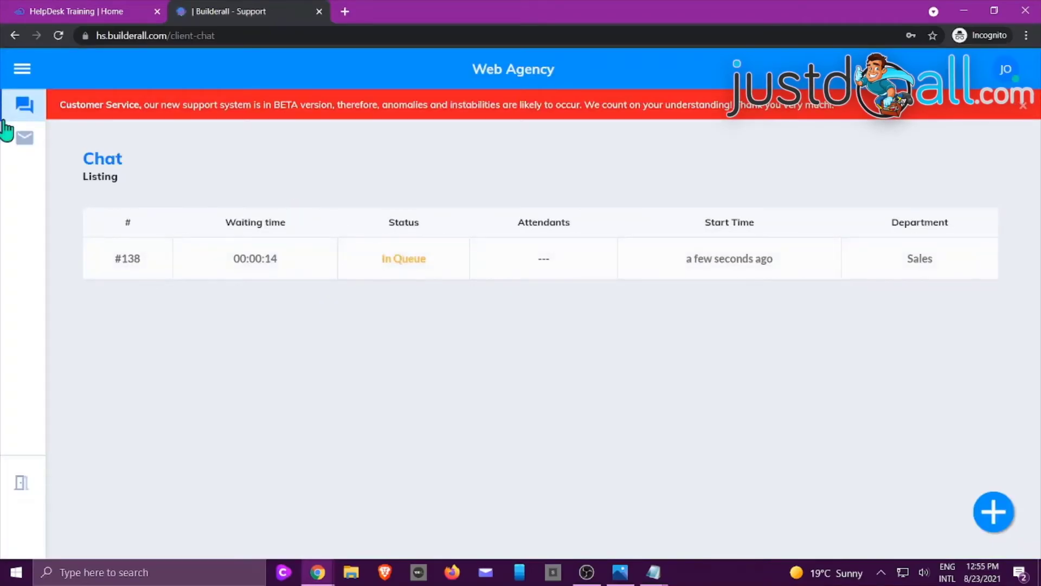
- Start a Sales ticket from the client's Ticket page, then back out and cancel it
click(24, 140)
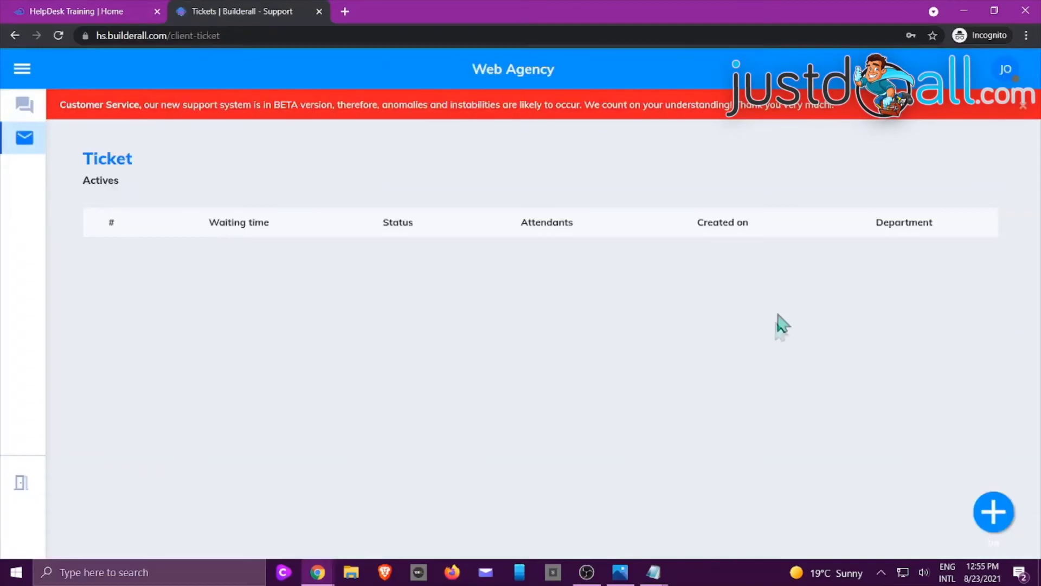
click(992, 512)
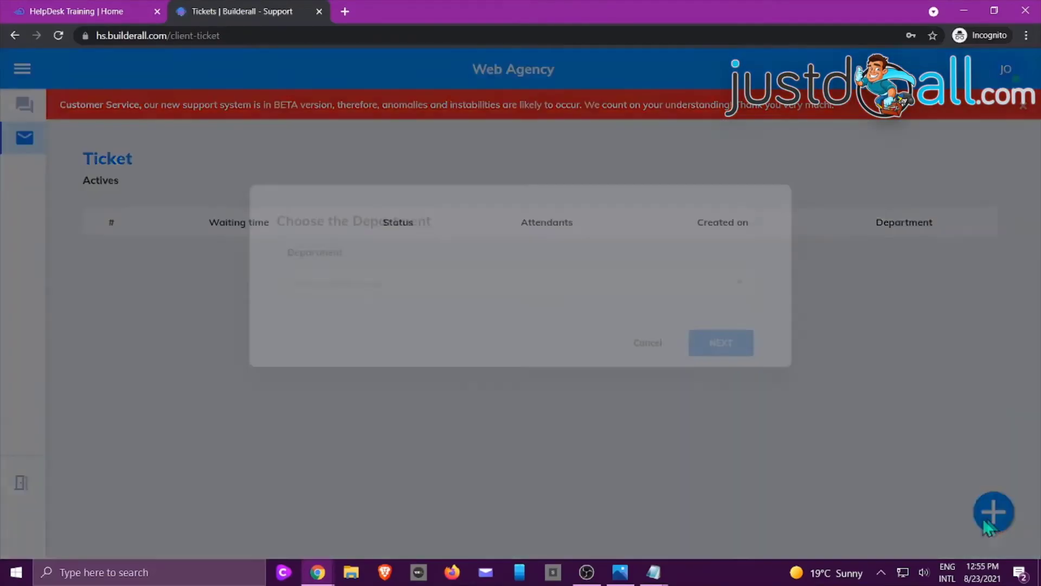
click(548, 317)
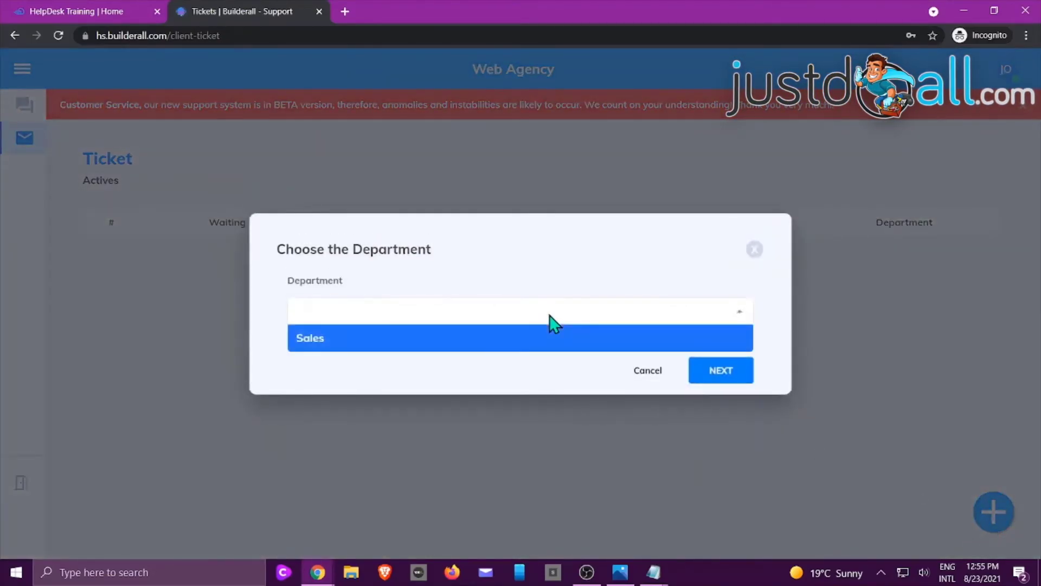
click(452, 337)
click(716, 380)
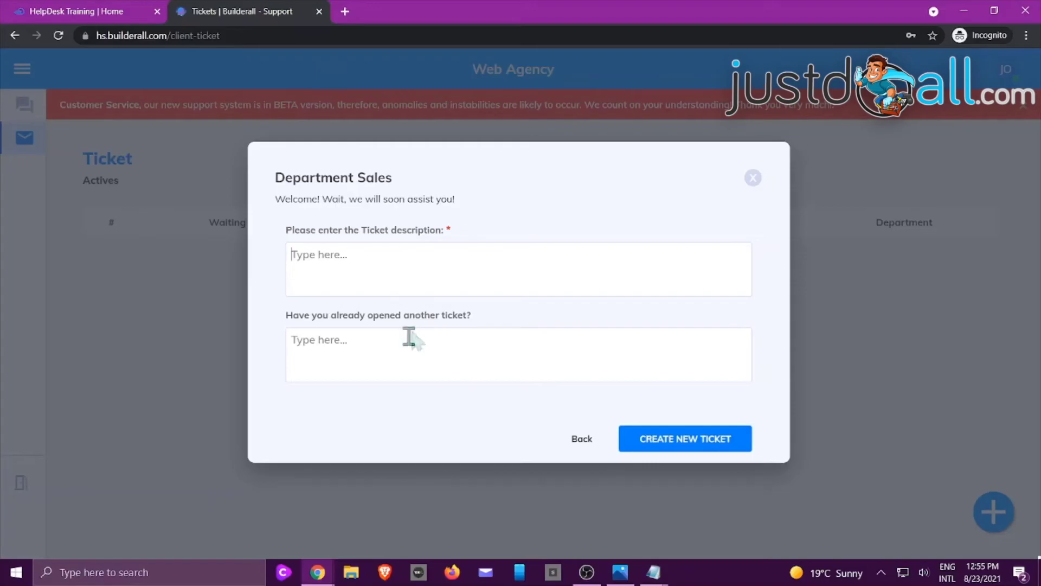
click(582, 439)
click(755, 249)
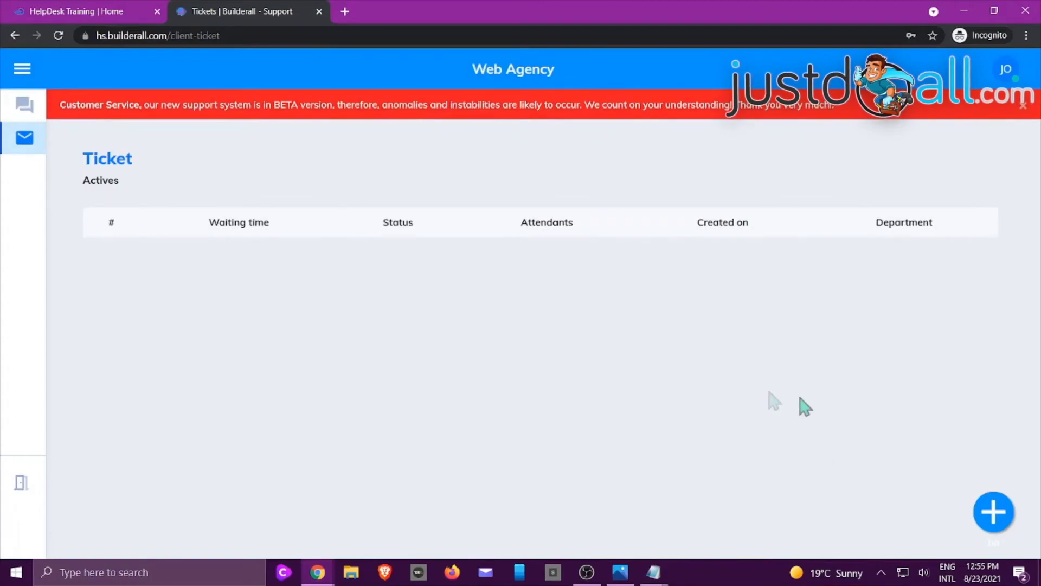
- Dismiss the BETA banner and log the client out from the JO profile menu
click(1025, 113)
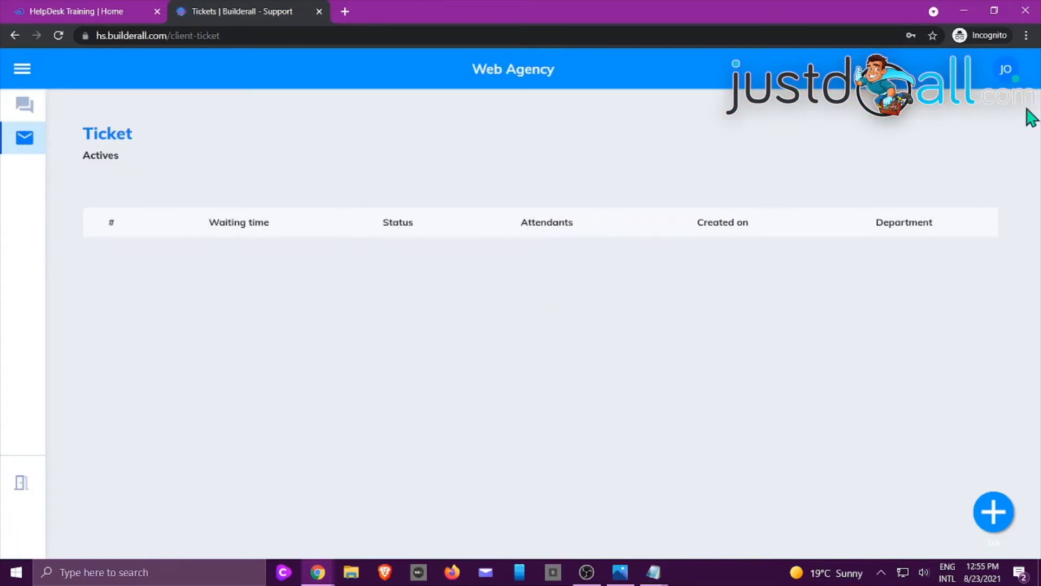
click(1014, 76)
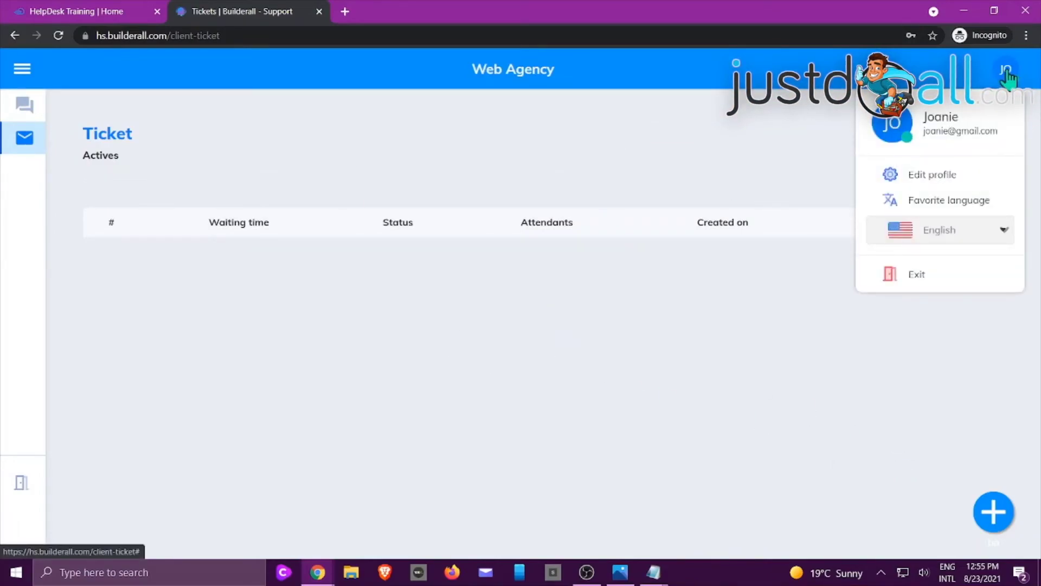
click(917, 276)
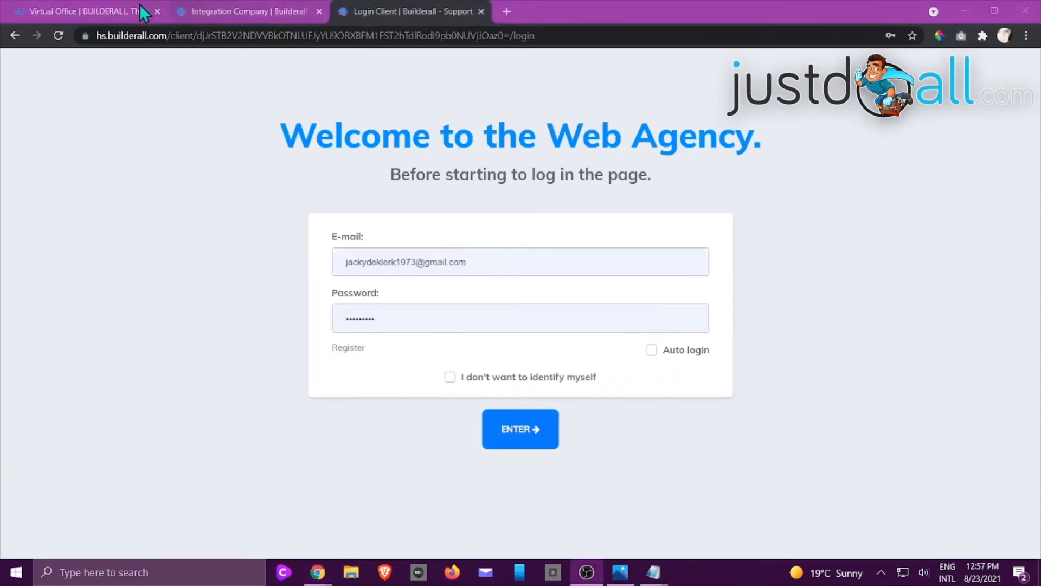
- Copy the attendant login link from the Integration Company settings
click(213, 15)
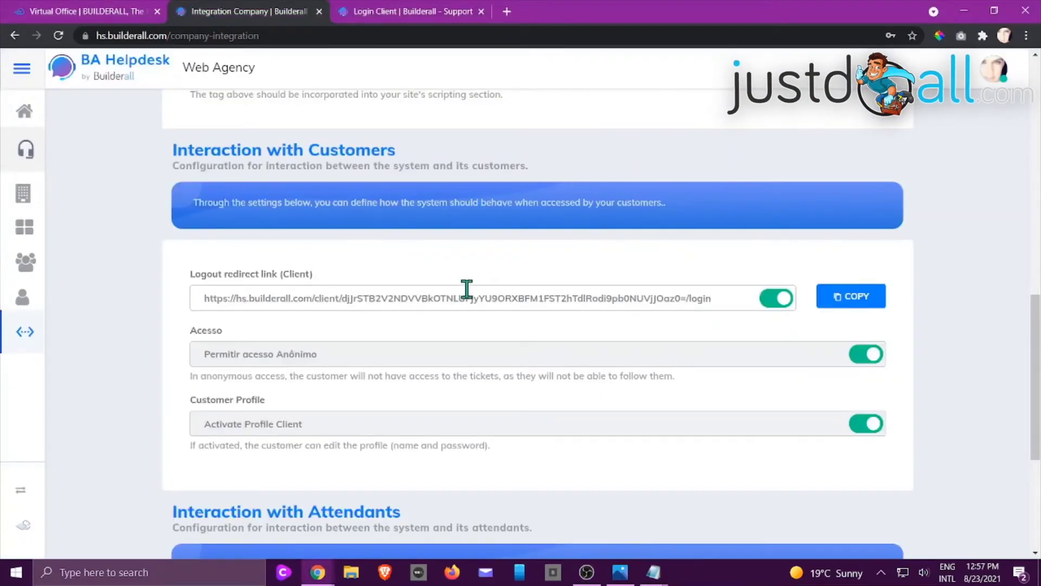
scroll(488, 288, down, 5)
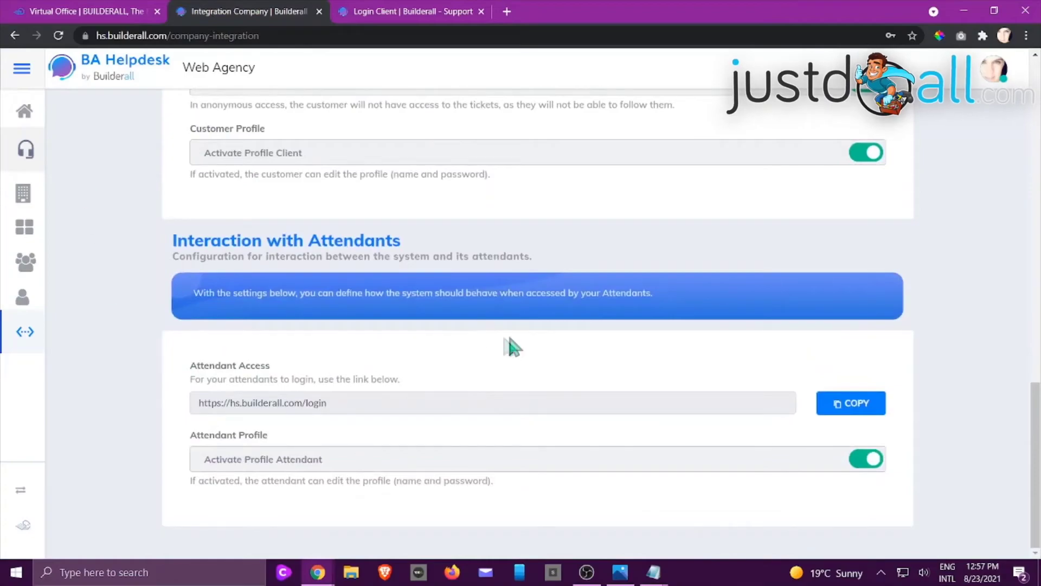
click(846, 408)
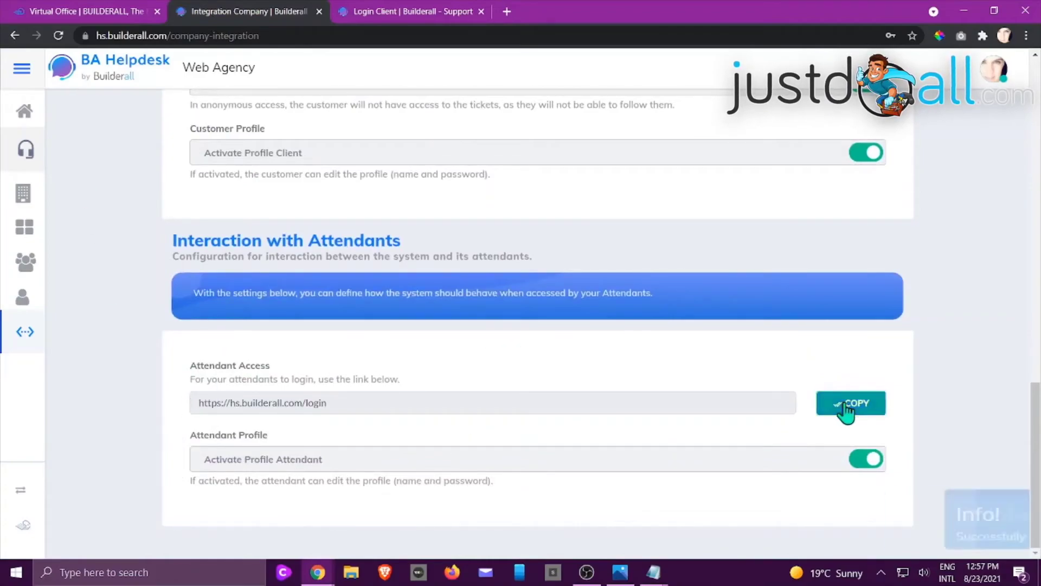
- Paste and load the attendant login link in a new incognito window
click(1026, 35)
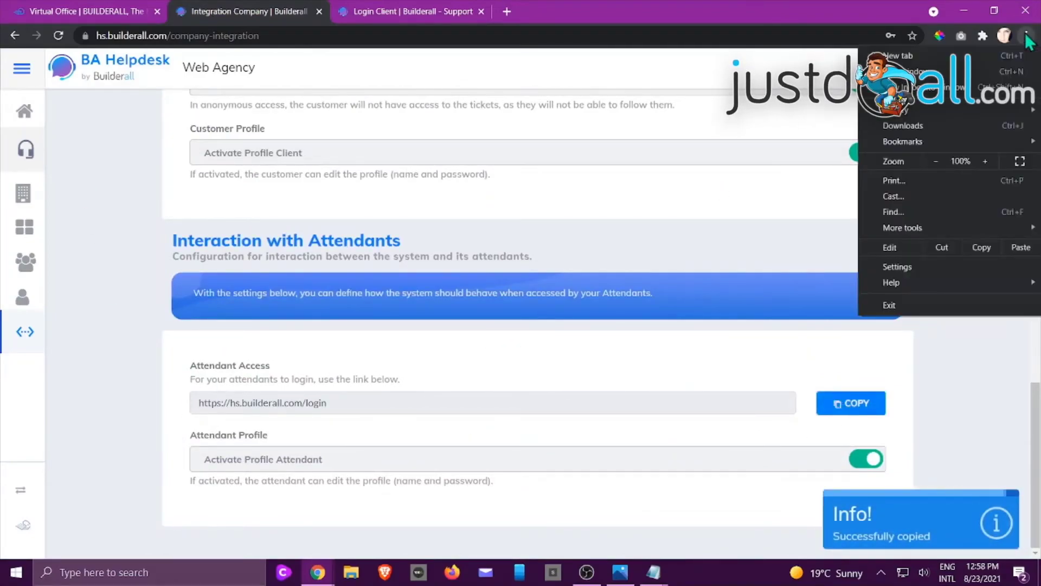
key(Escape)
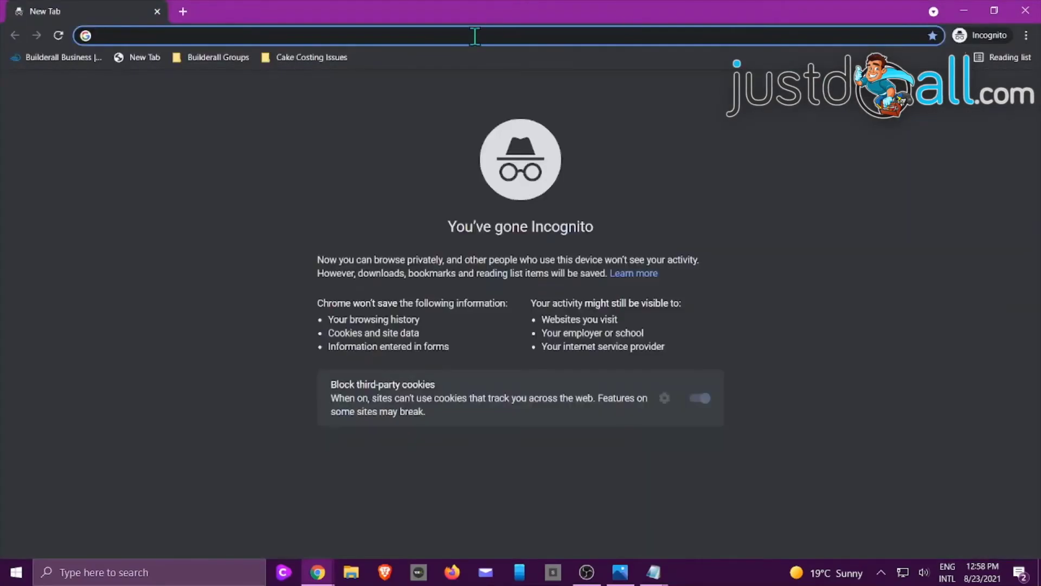
right_click(475, 37)
click(516, 143)
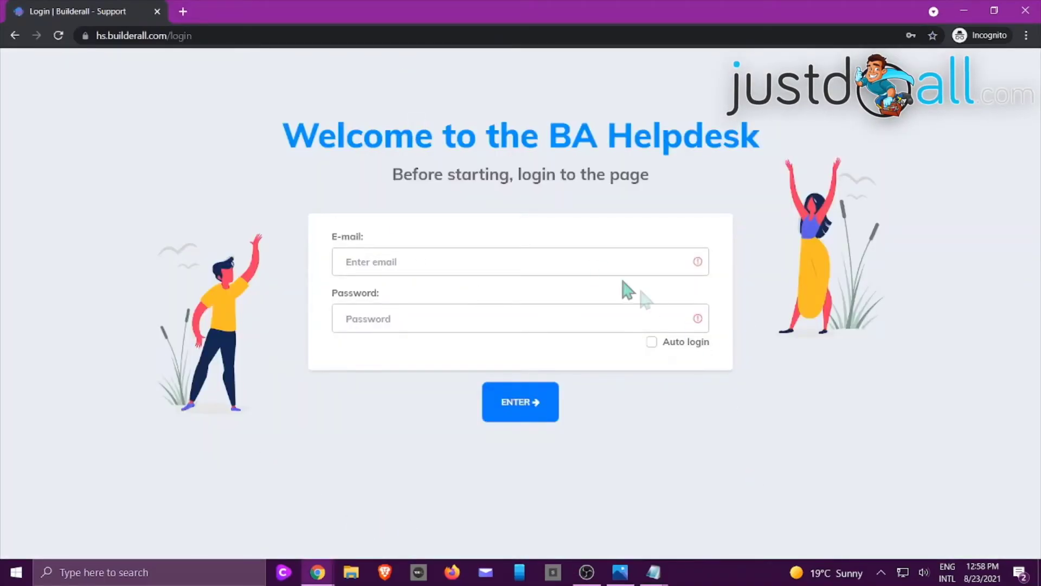
- Enter the attendant's e-mail and password on the welcome page and sign in
click(542, 260)
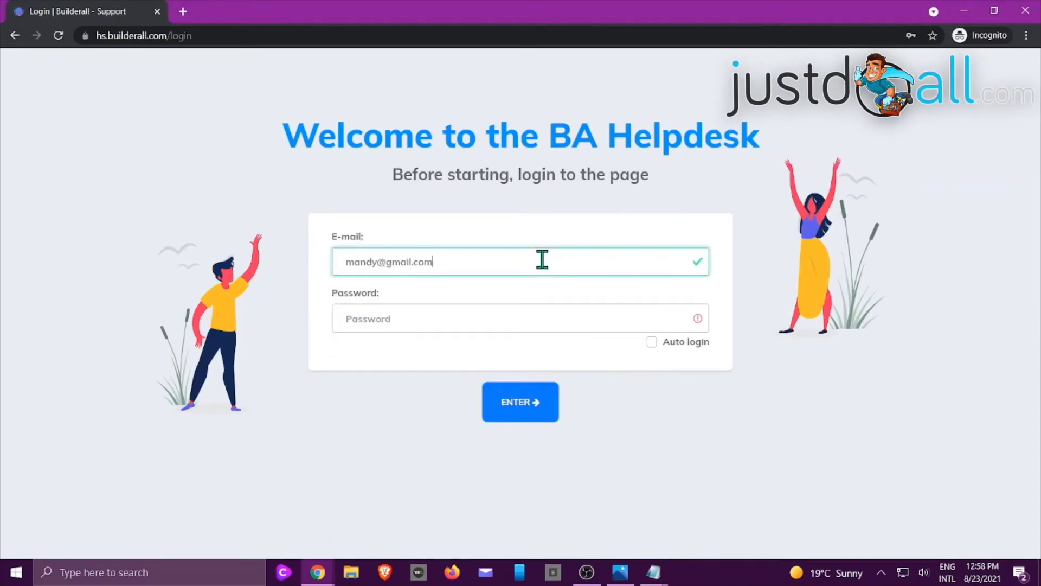
key(Tab)
text(••)
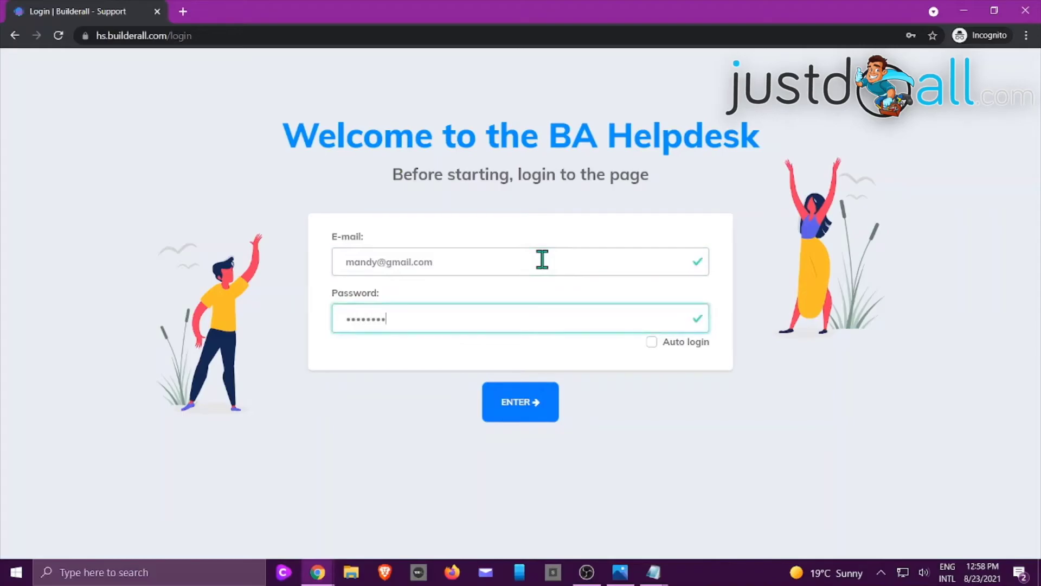
click(521, 408)
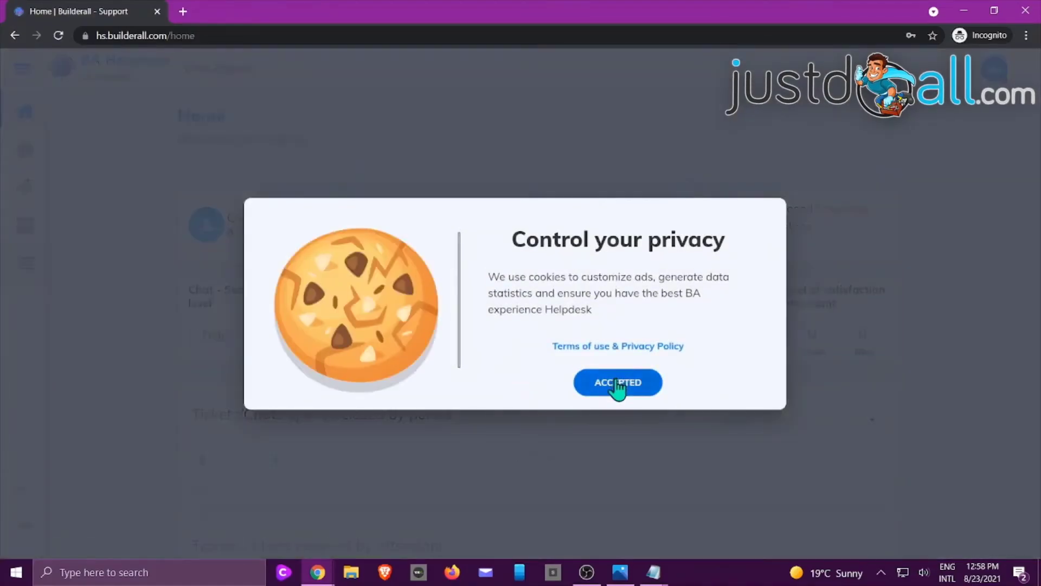
- Accept the attendant's cookie and Terms of Use prompts, then open the attendant's chat list
click(618, 381)
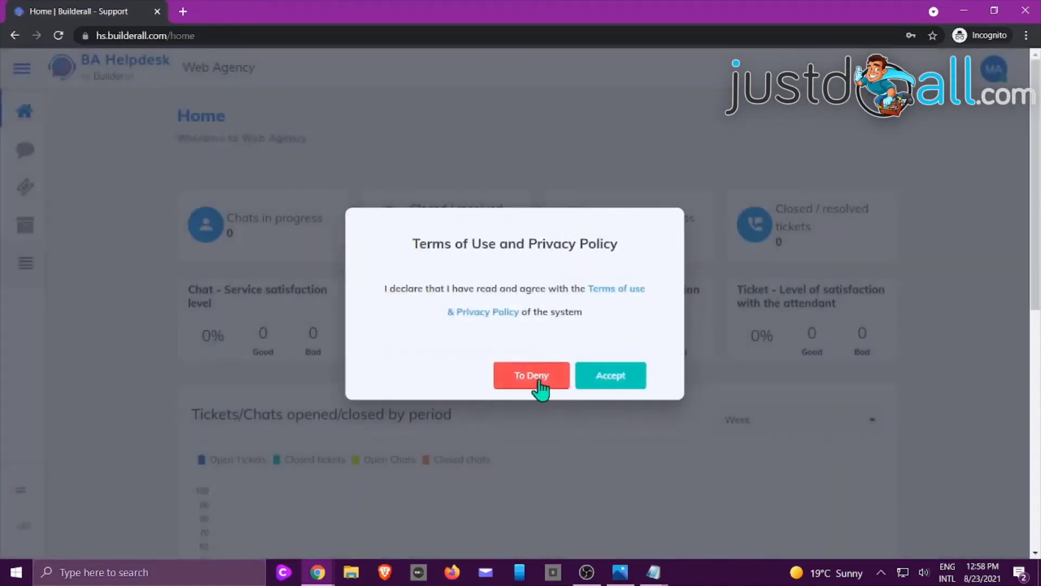
click(611, 386)
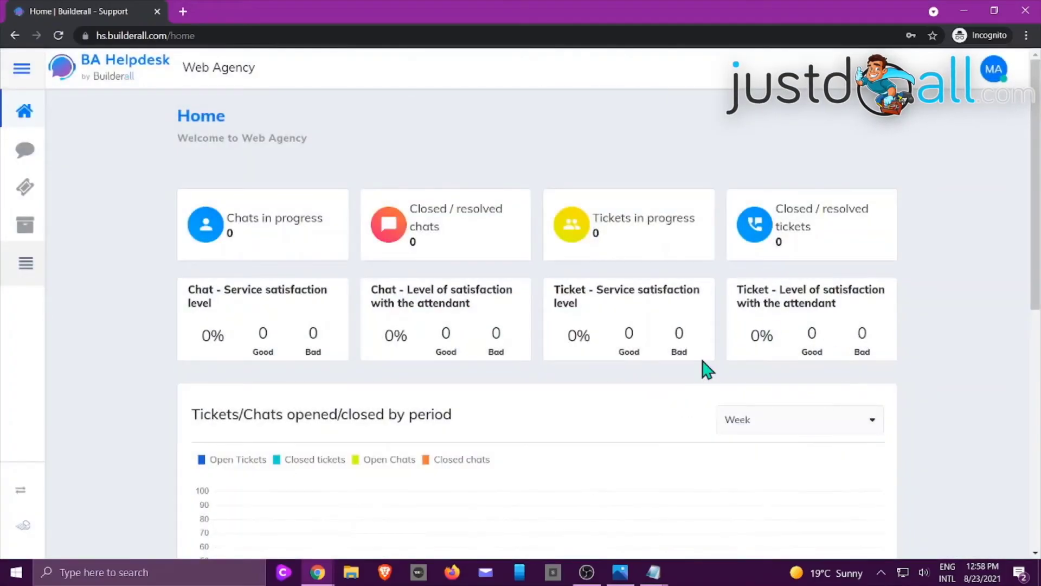
scroll(704, 371, down, 3)
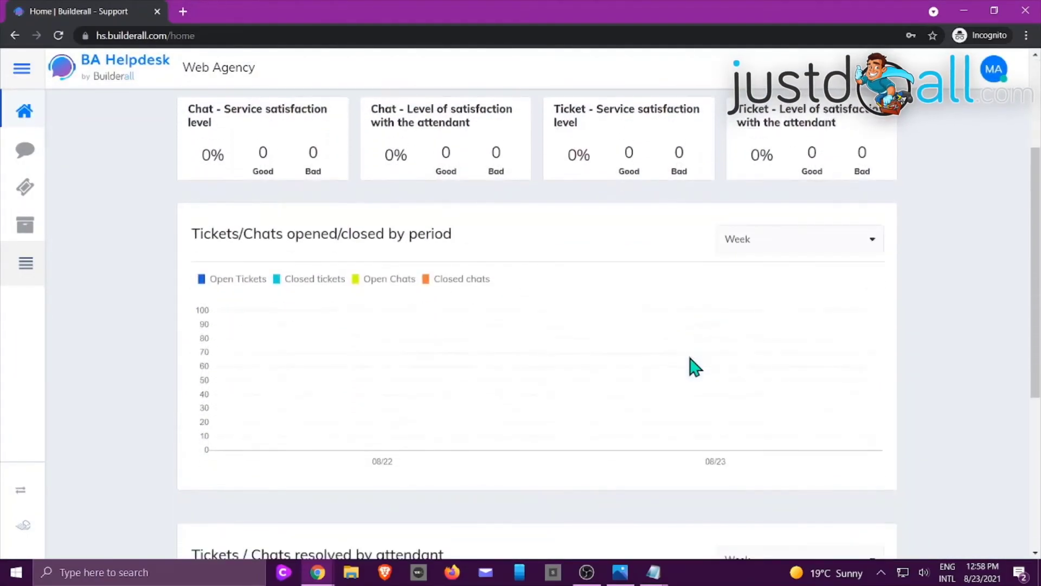
scroll(686, 359, up, 3)
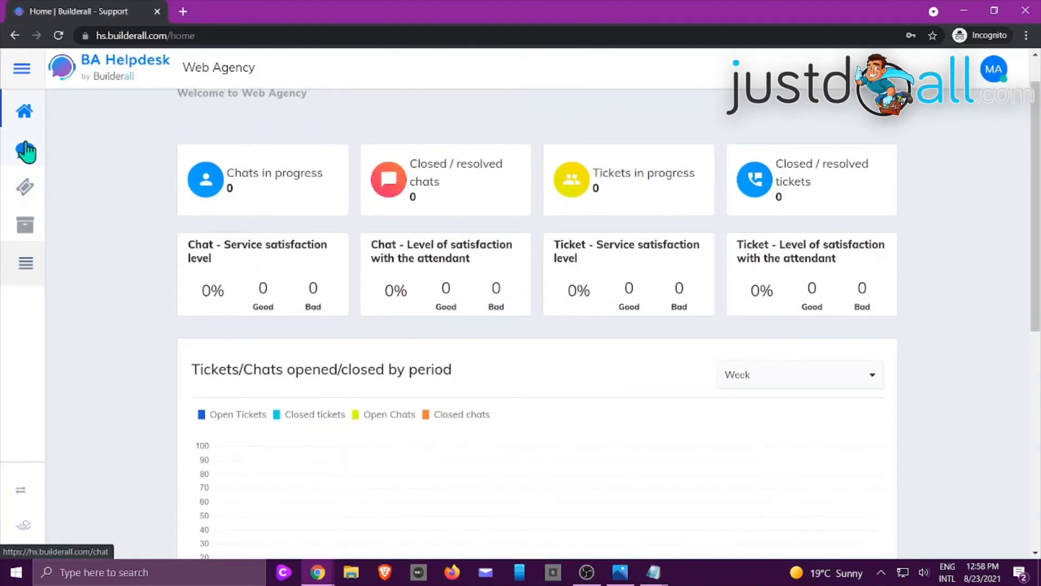
click(25, 151)
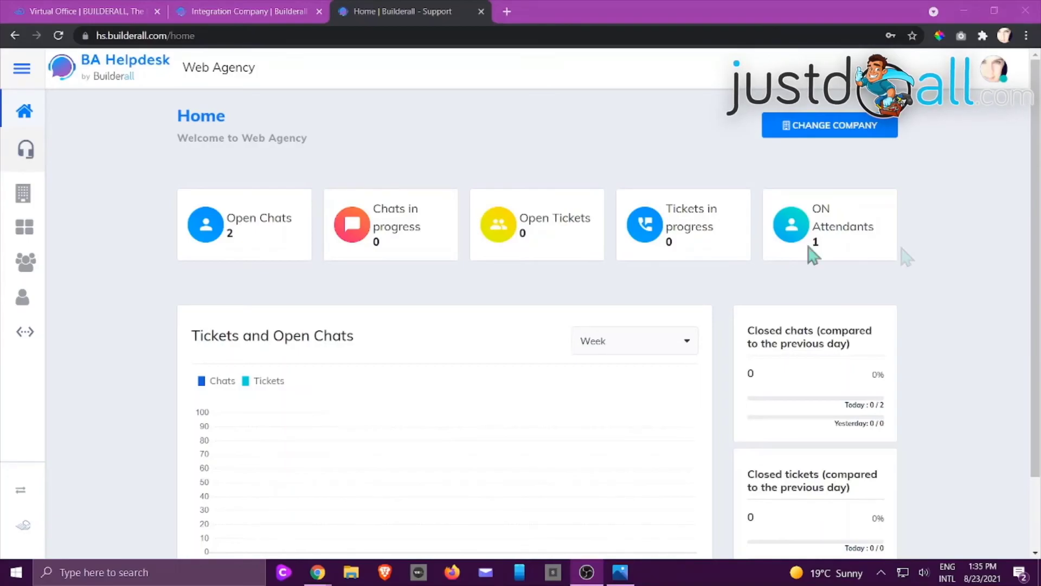
click(24, 227)
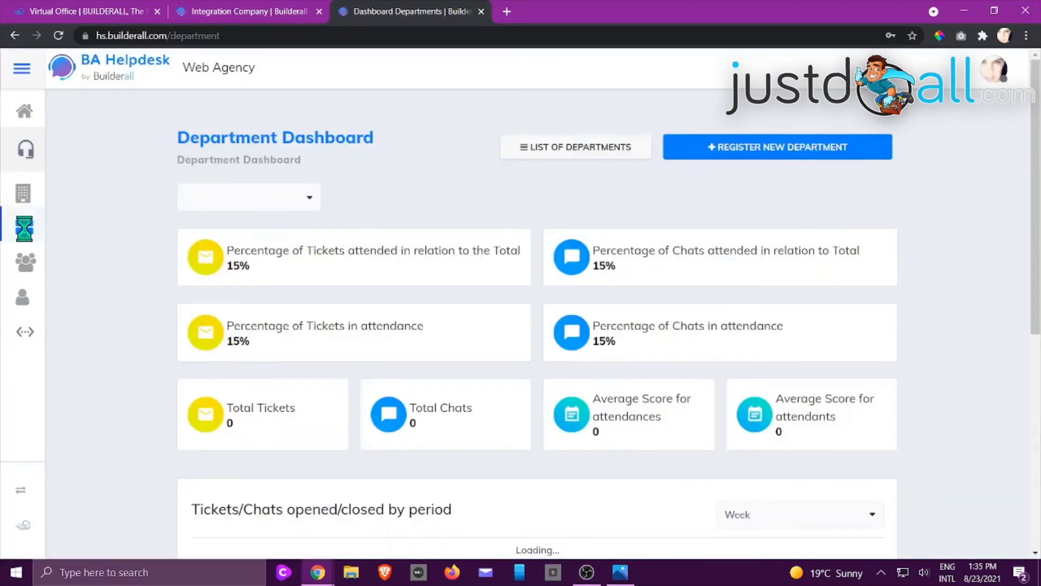
click(564, 147)
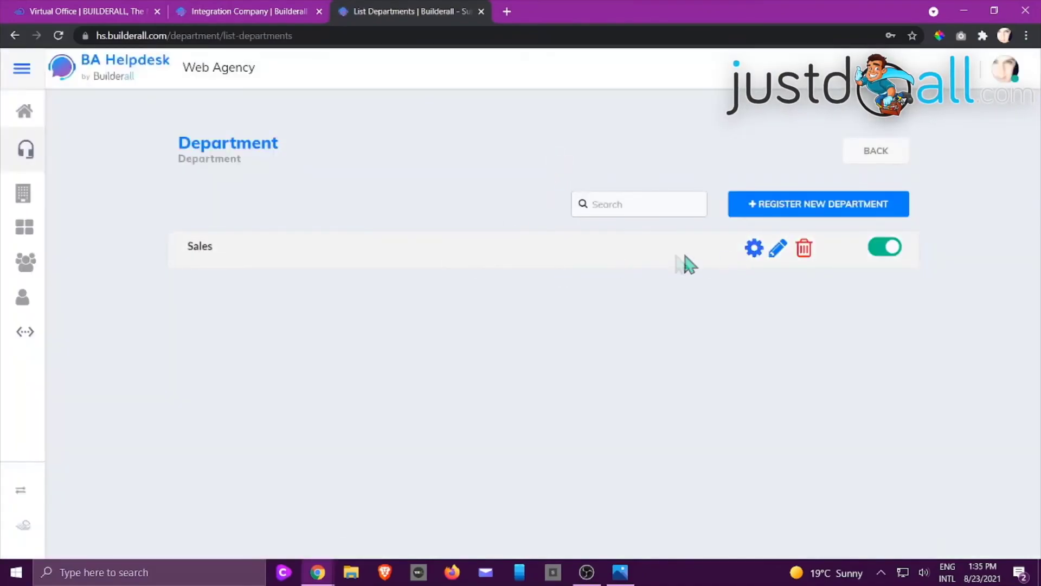
click(753, 251)
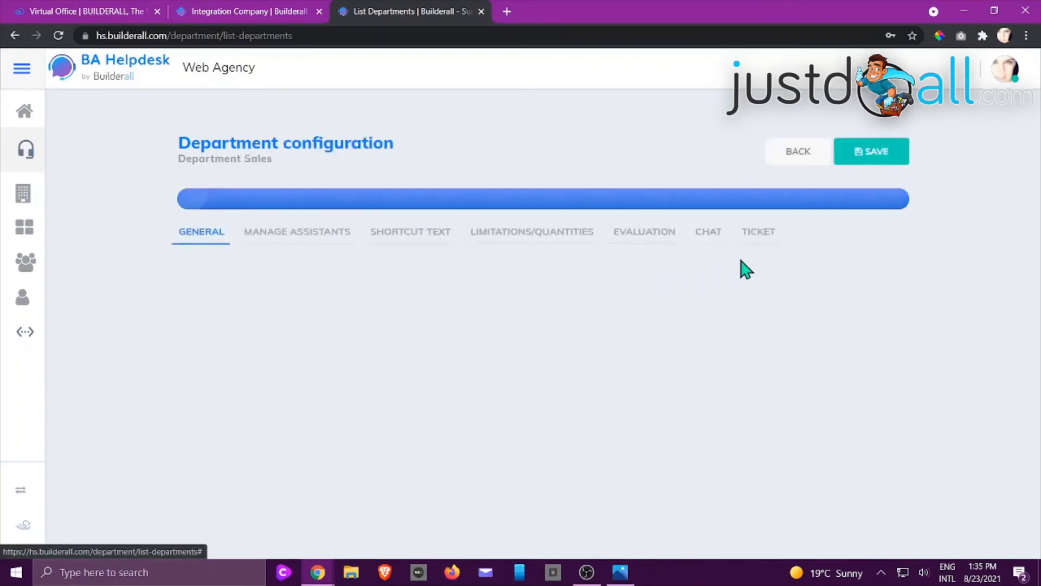
click(325, 278)
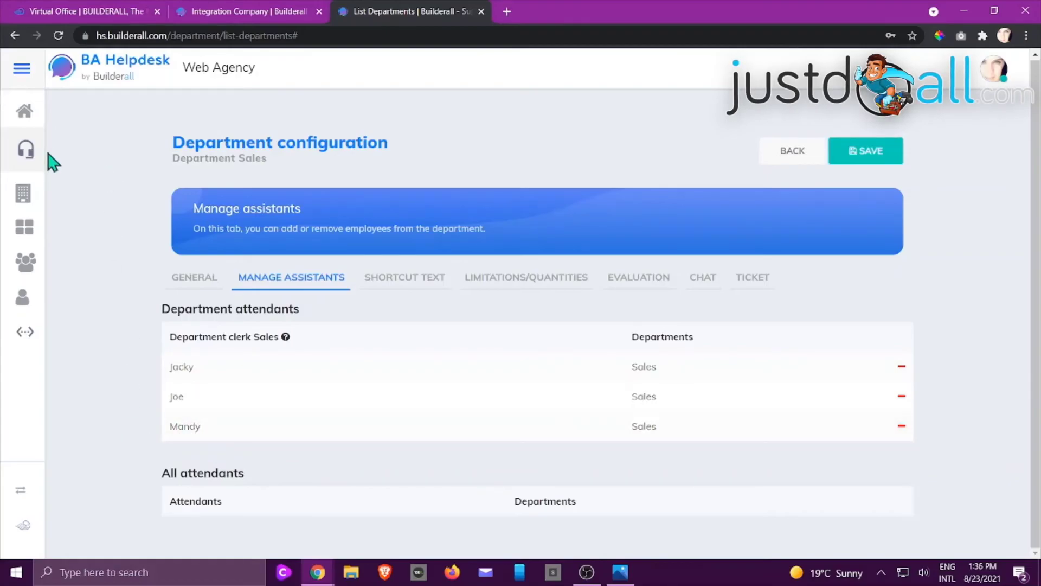
click(24, 111)
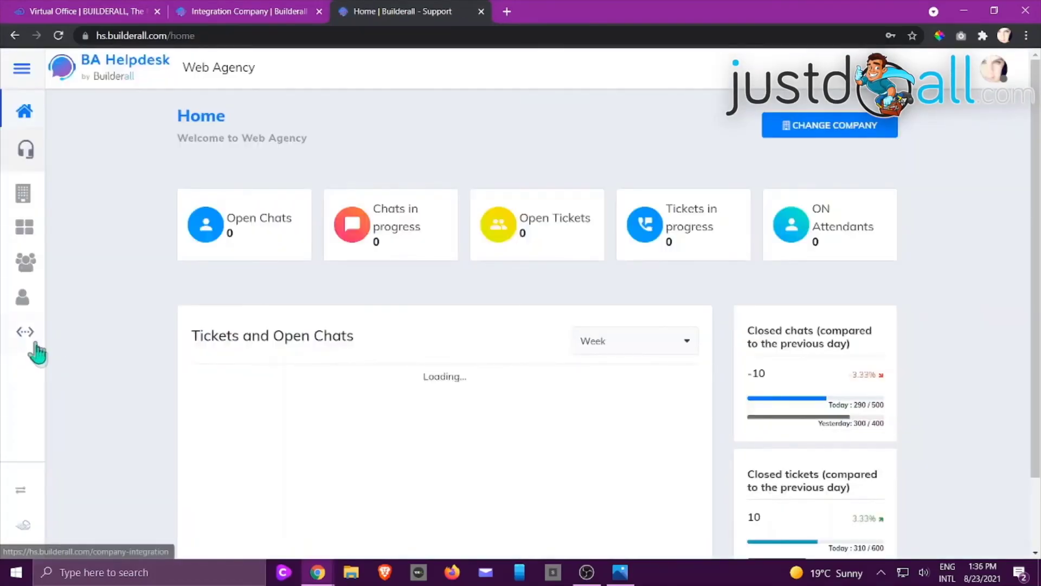
- Copy the attendant login link from the company's integration settings
click(27, 332)
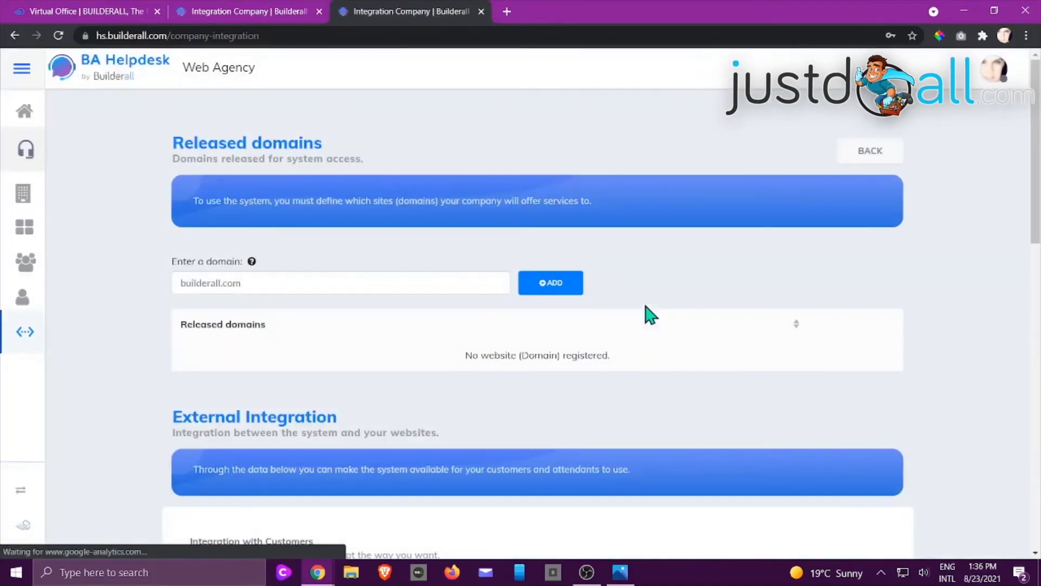
scroll(671, 312, down, 10)
scroll(678, 301, down, 5)
click(843, 402)
- Open a new Incognito window from the Chrome menu
click(983, 36)
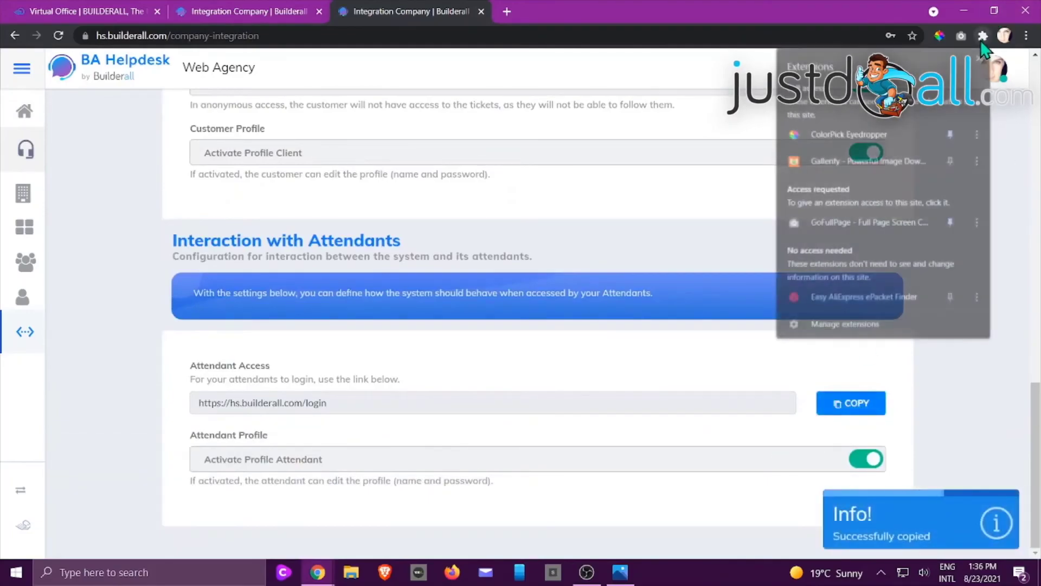
click(996, 95)
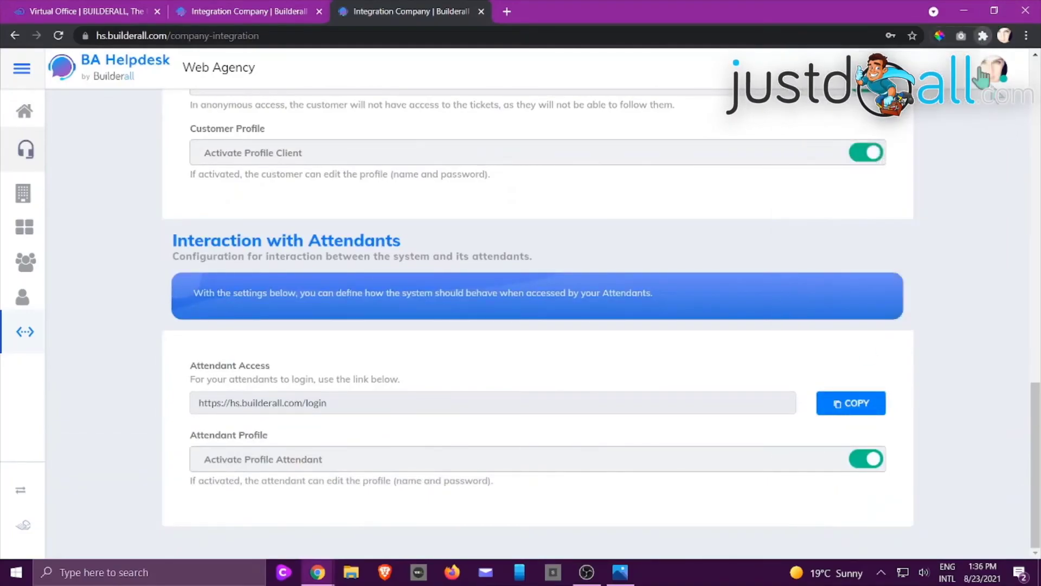
click(1027, 36)
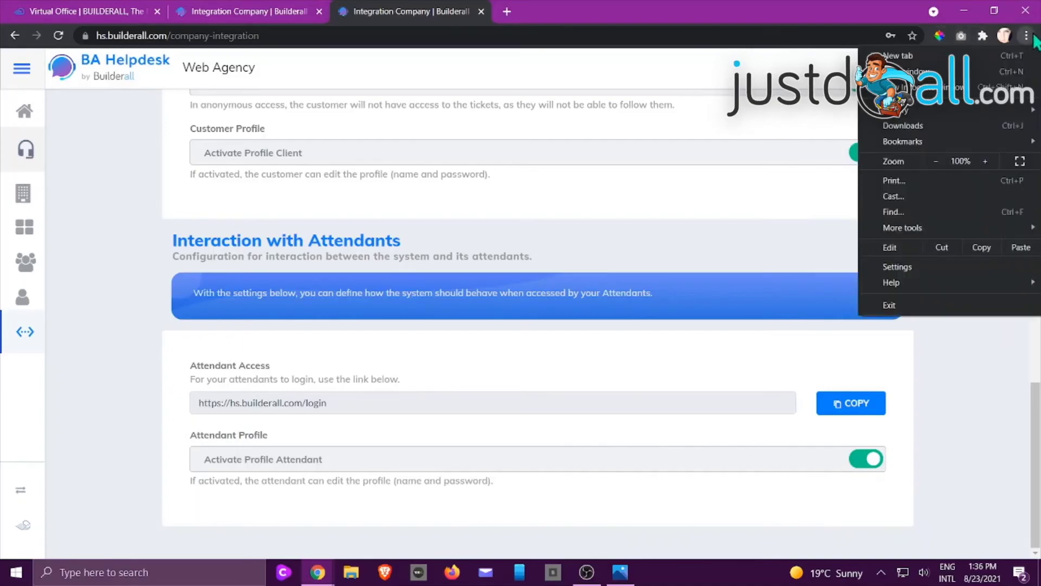
click(911, 87)
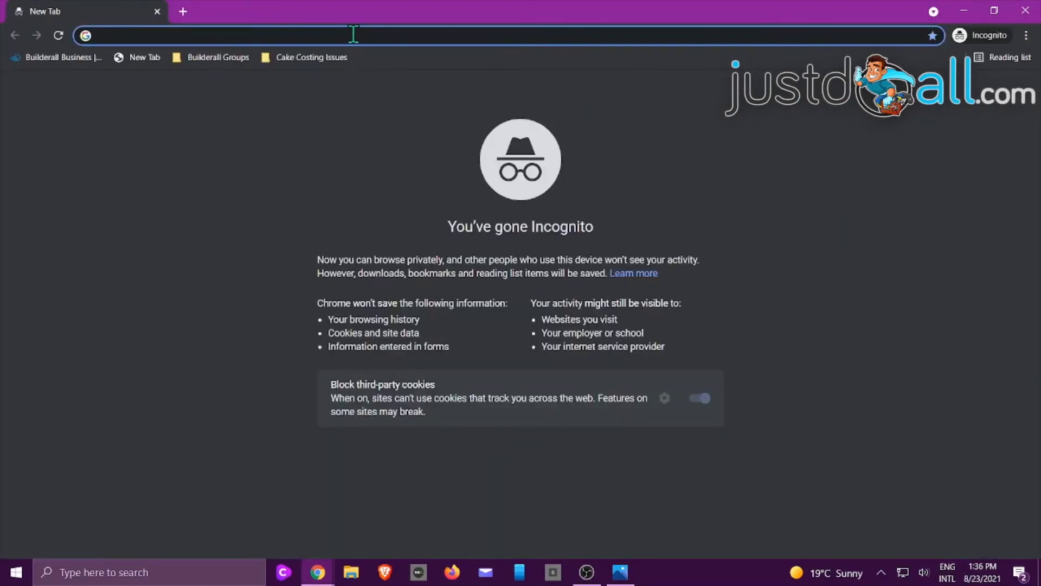
- Load the copied login URL in the Incognito window and sign in with the attendant's e-mail and password
right_click(353, 35)
click(399, 139)
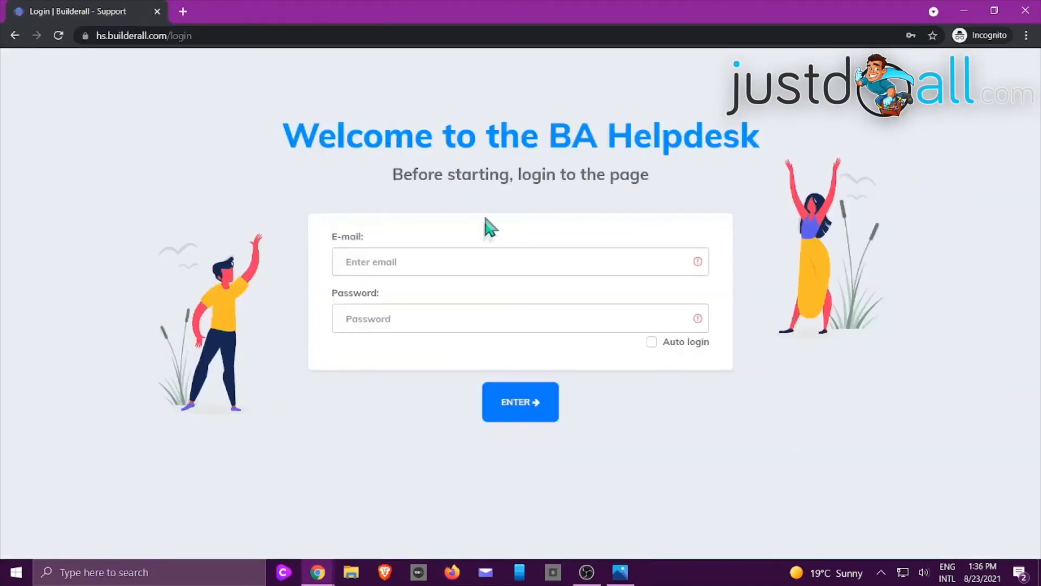
click(464, 259)
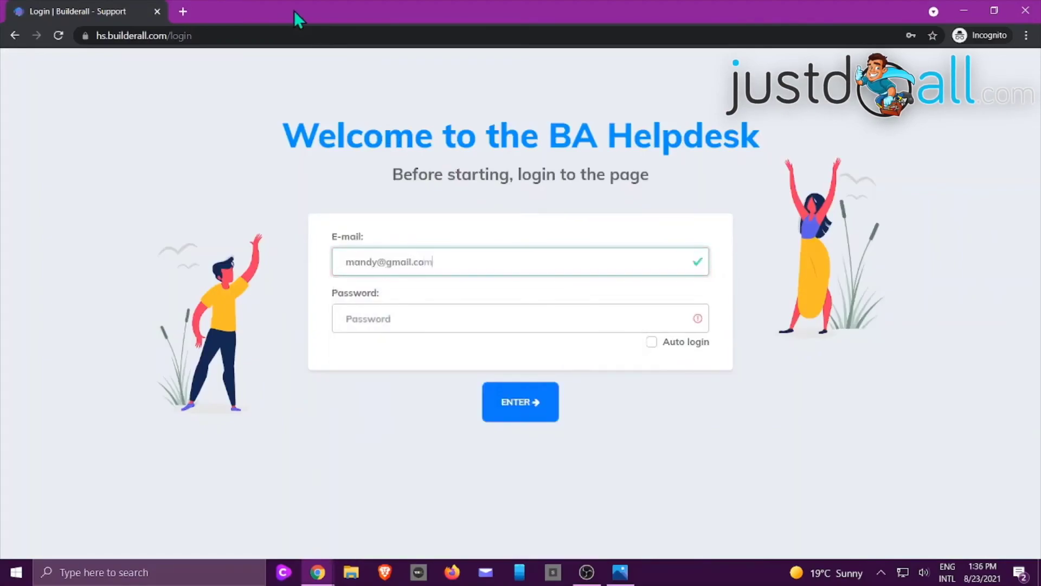
key(Tab)
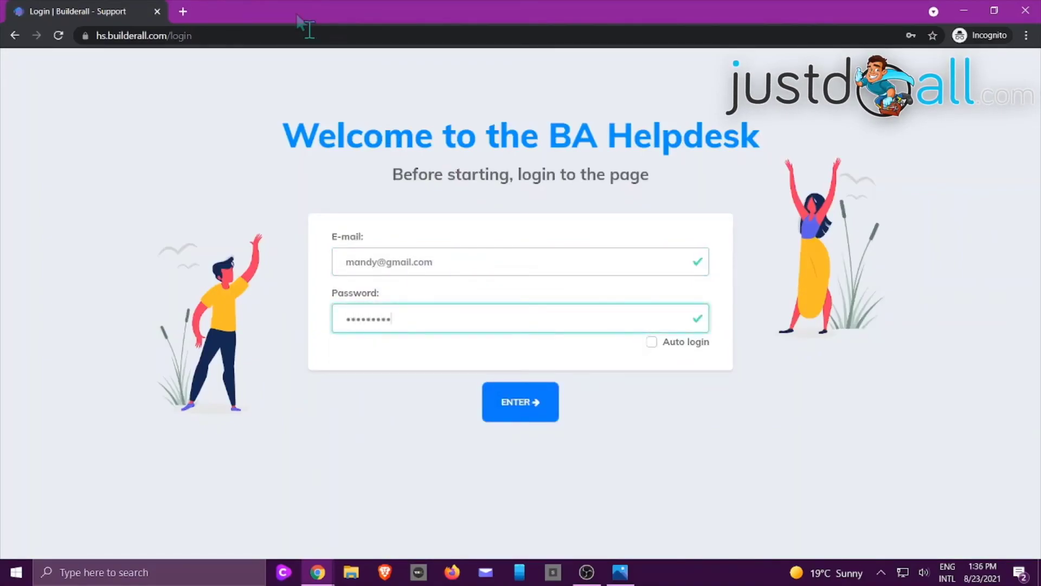
click(530, 407)
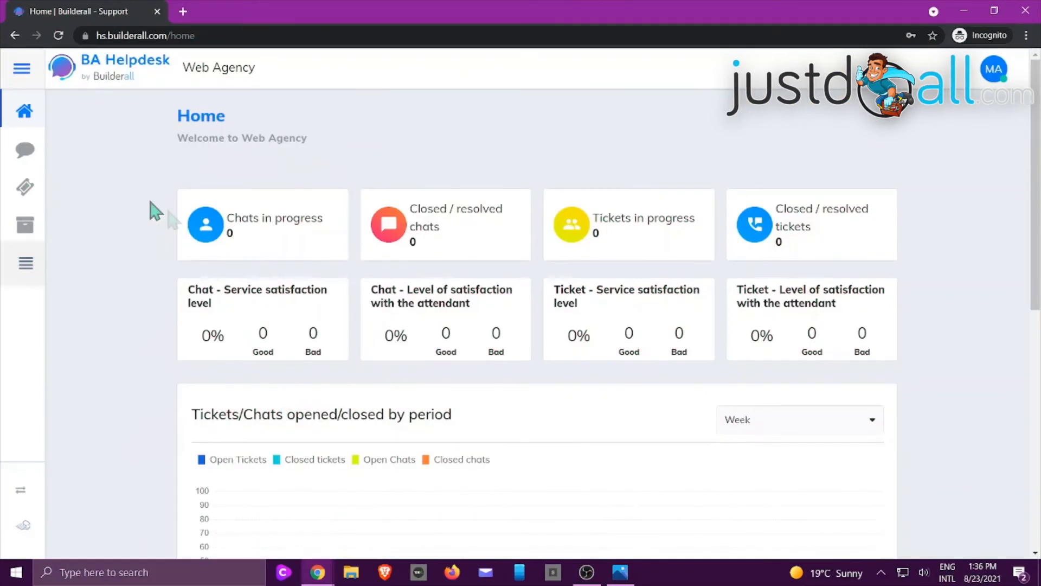
- As the attendant, try taking queued chat #137, dismiss the not-allowed notice, and return to login
click(28, 150)
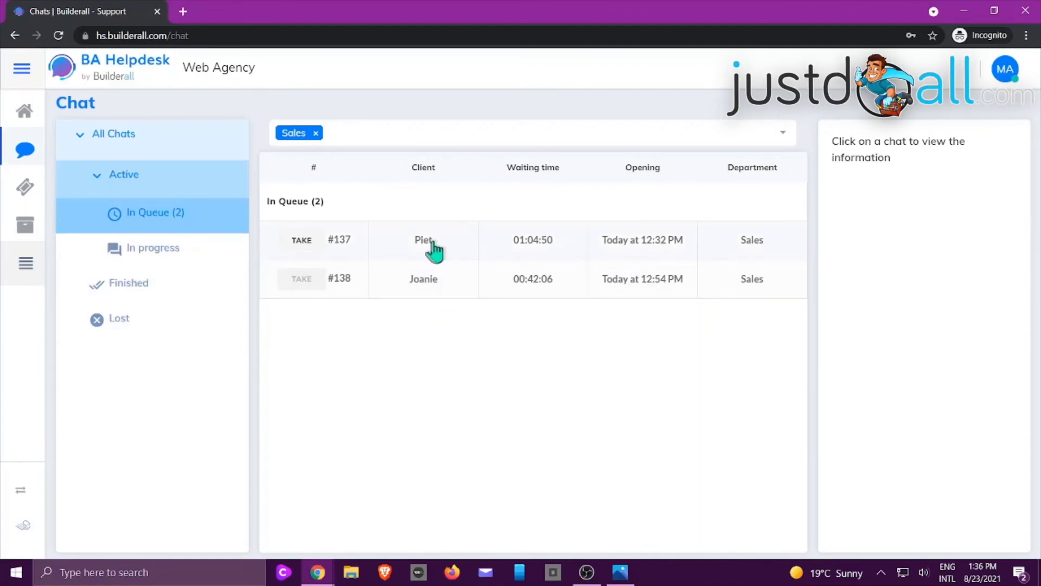
click(301, 240)
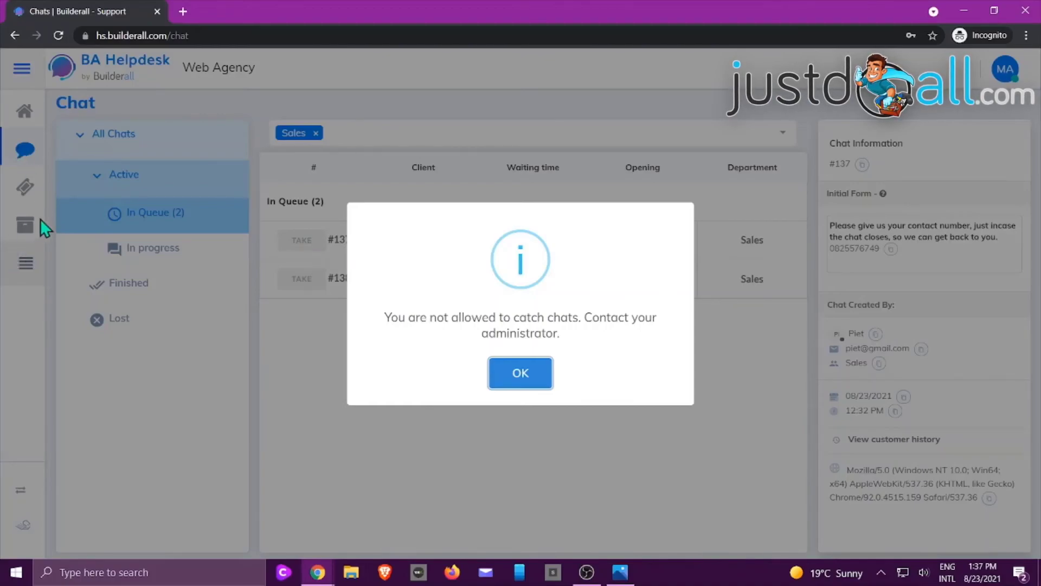
click(527, 376)
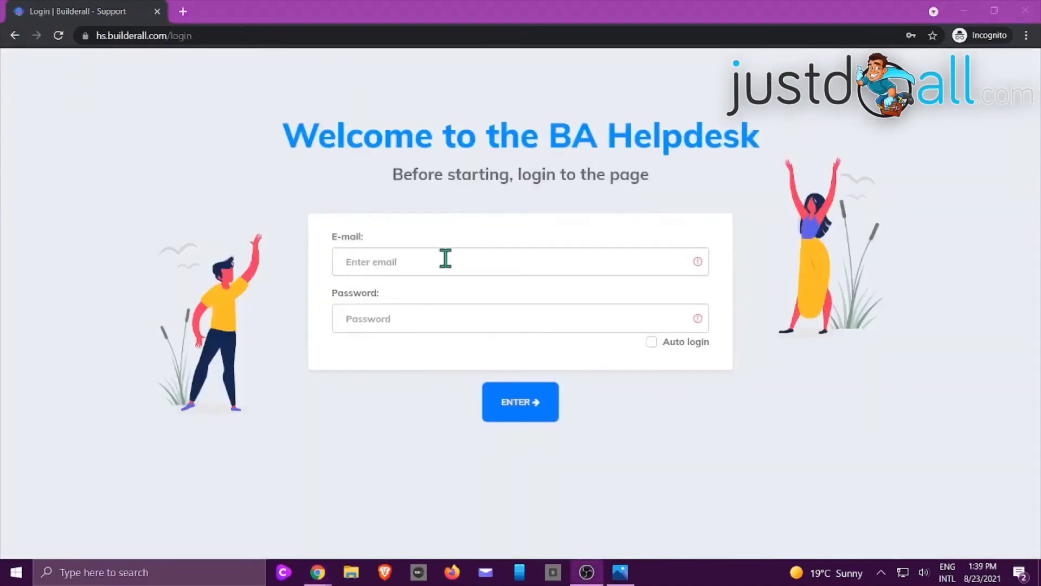
click(428, 271)
- Sign in with the saved administrator login and open the Web Agency company
click(416, 298)
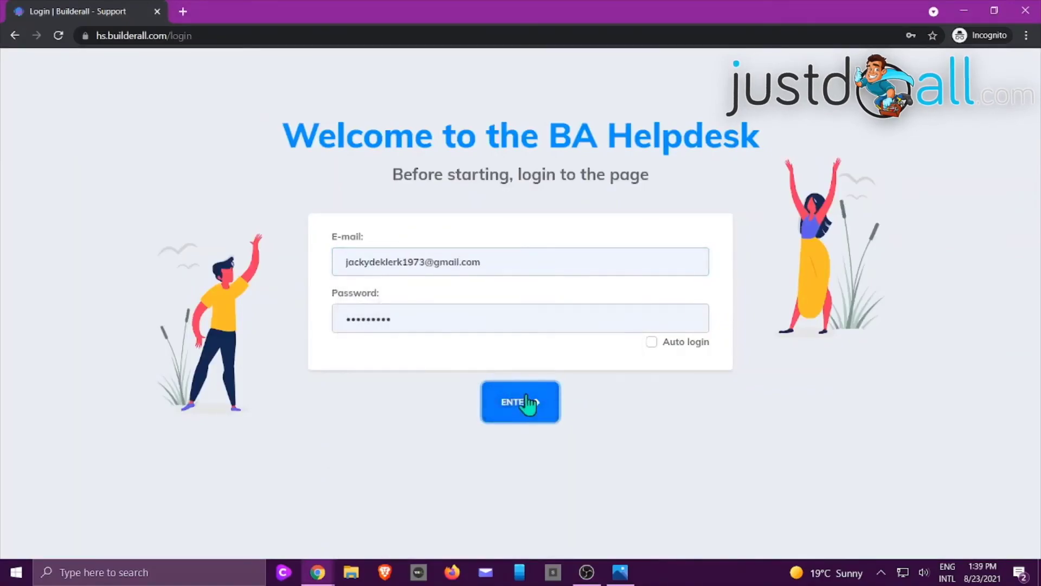
click(529, 404)
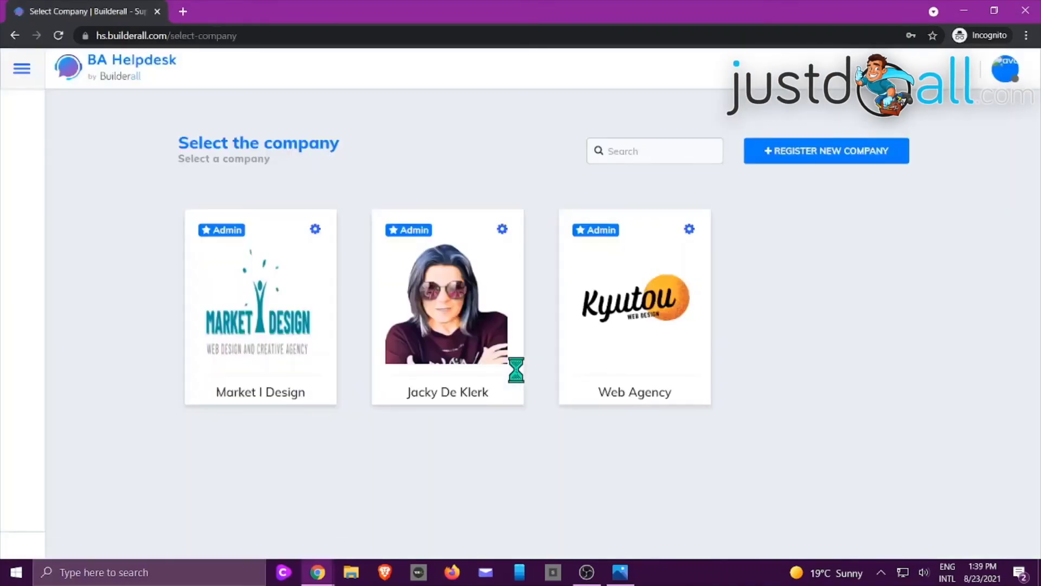
click(645, 285)
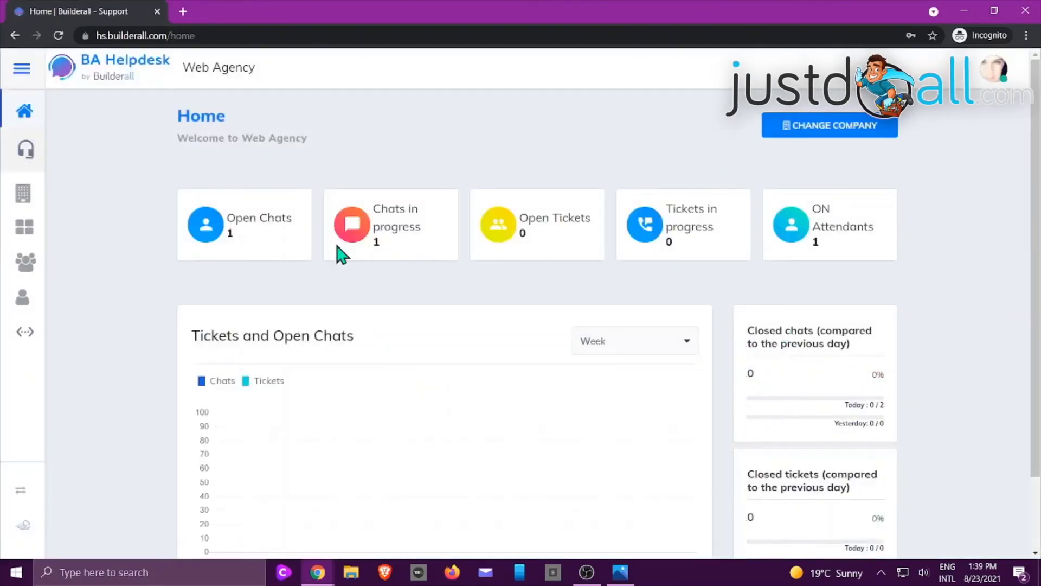
- Take queued chat #137 and reply 'Hello there. Apologies for the dealy' to the client
mouse_move(21, 160)
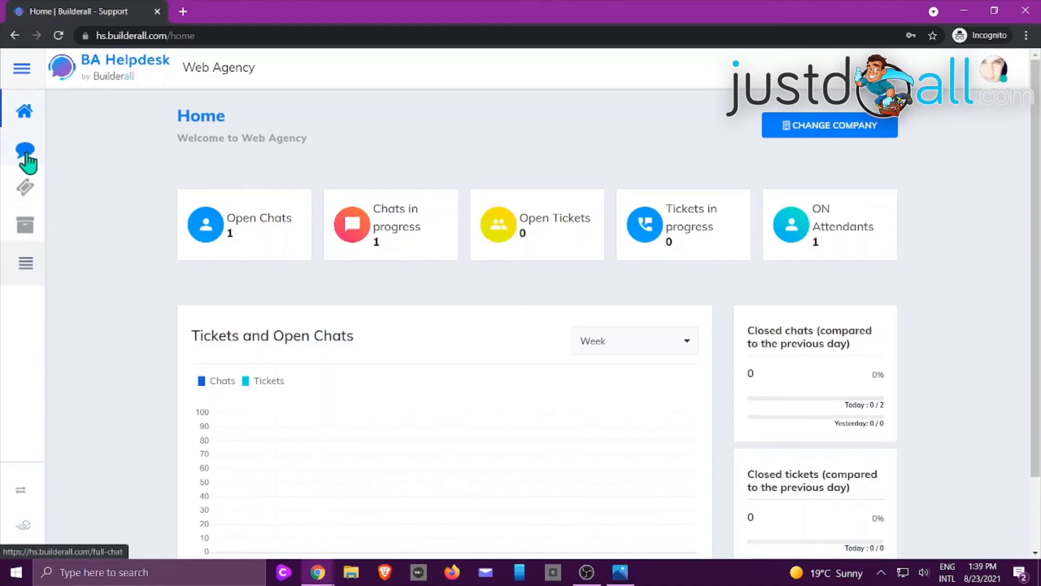
click(25, 156)
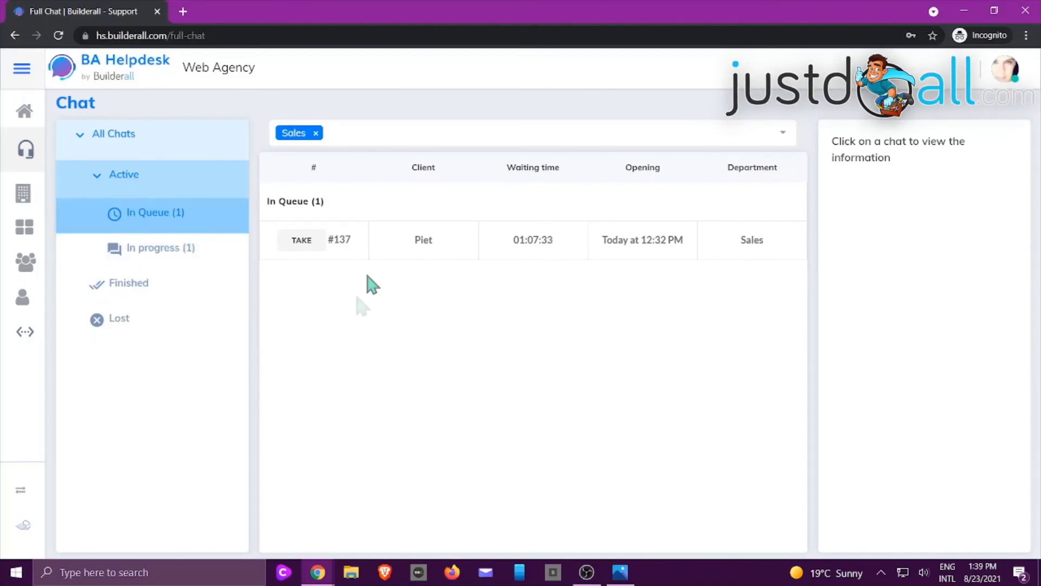
click(300, 244)
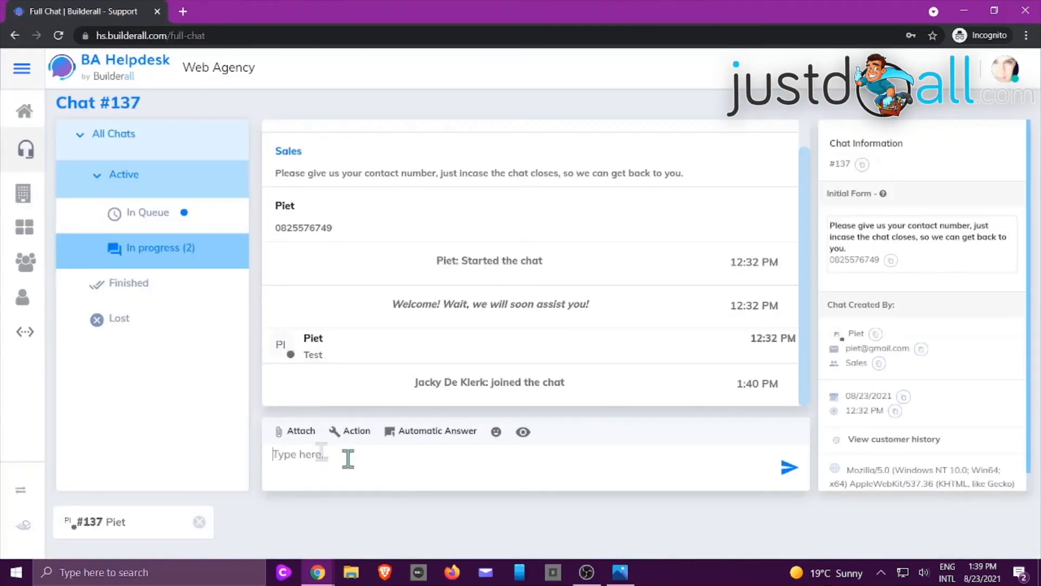
click(787, 470)
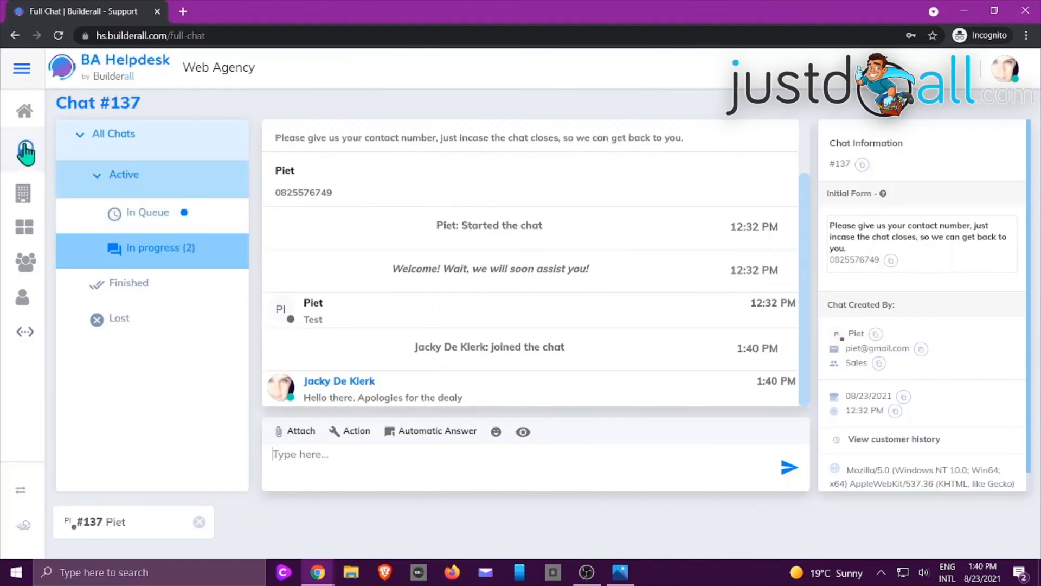
- Toggle the Automatic Answer list, visit Tickets, then list the 2 in-progress chats (#137, #138)
click(429, 437)
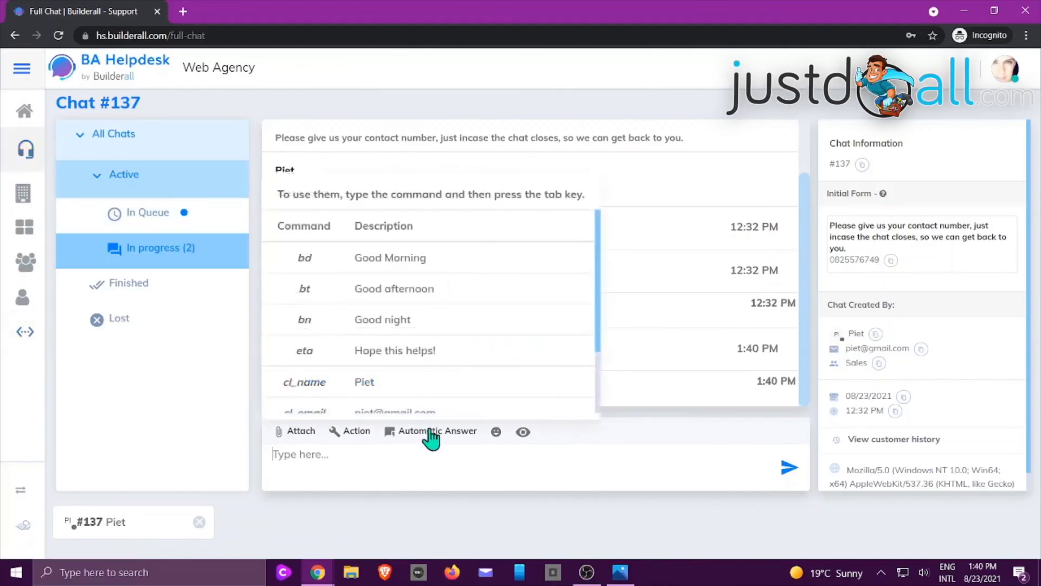
click(428, 437)
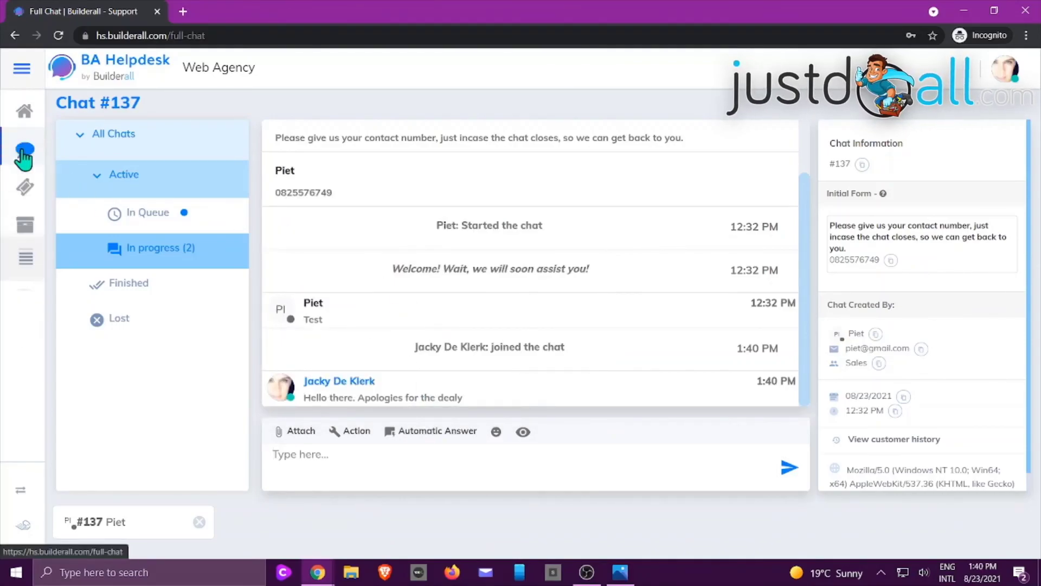
click(24, 193)
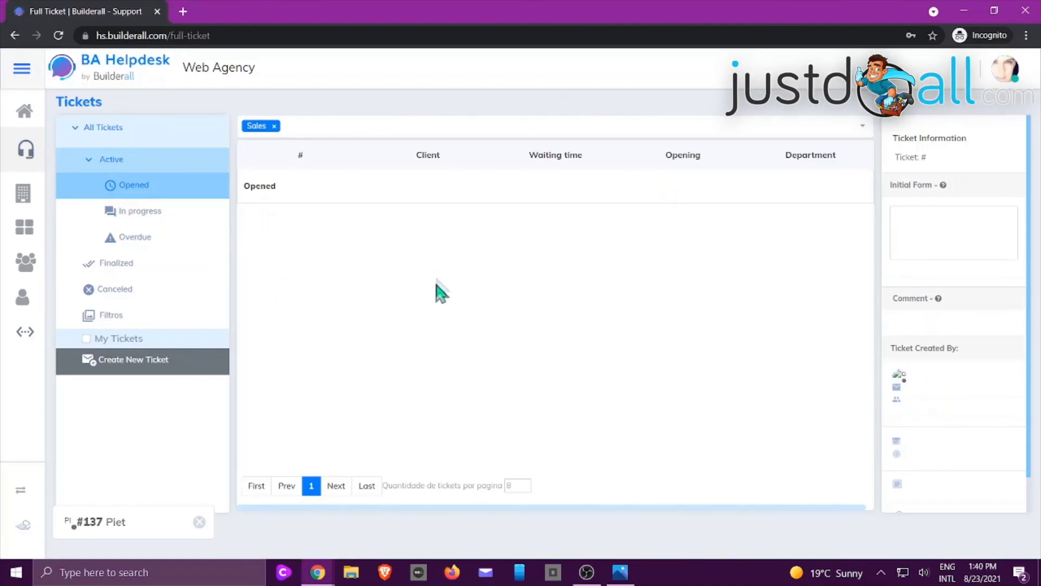
click(24, 156)
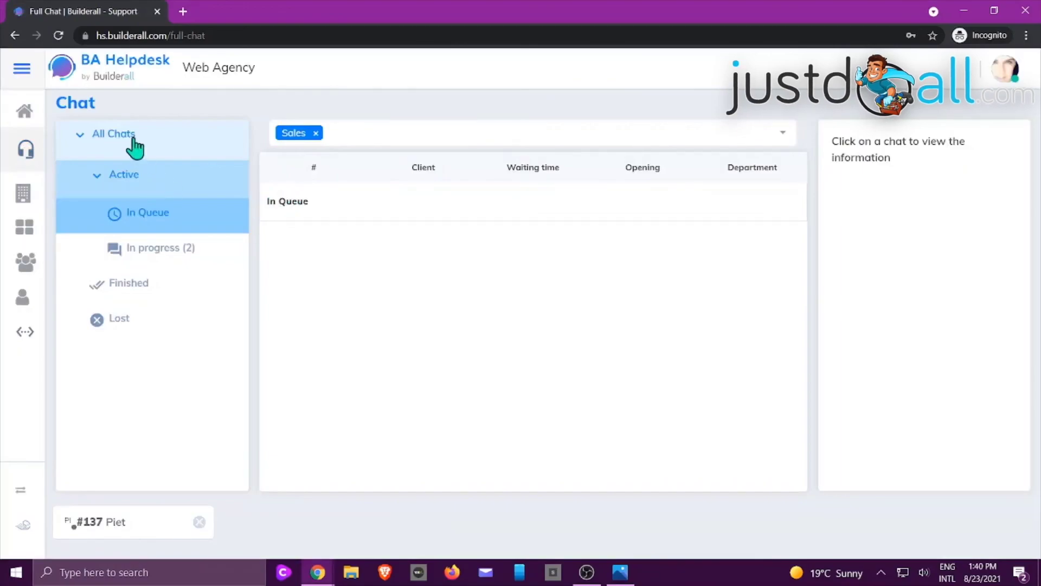
click(148, 250)
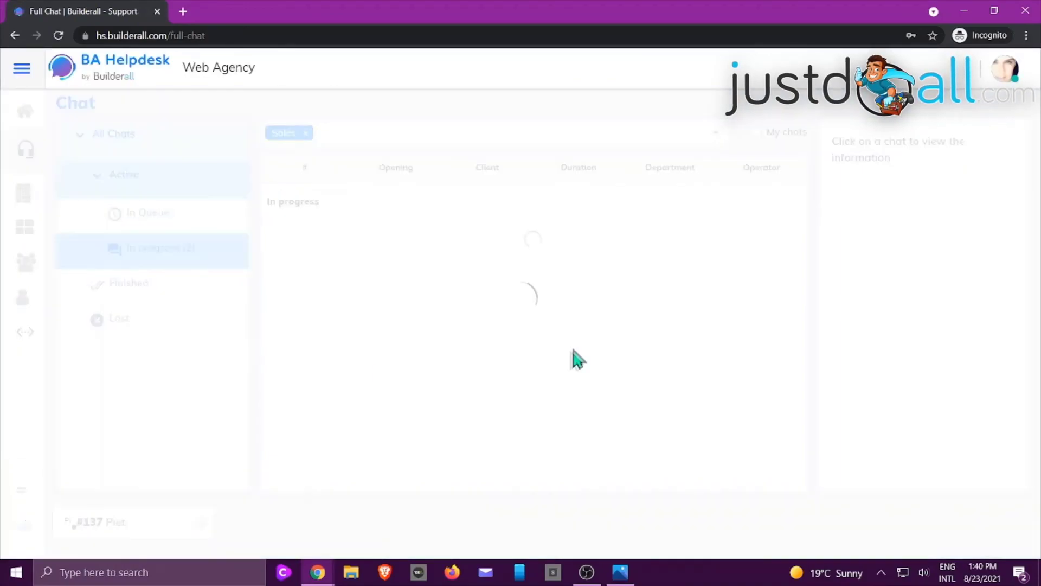